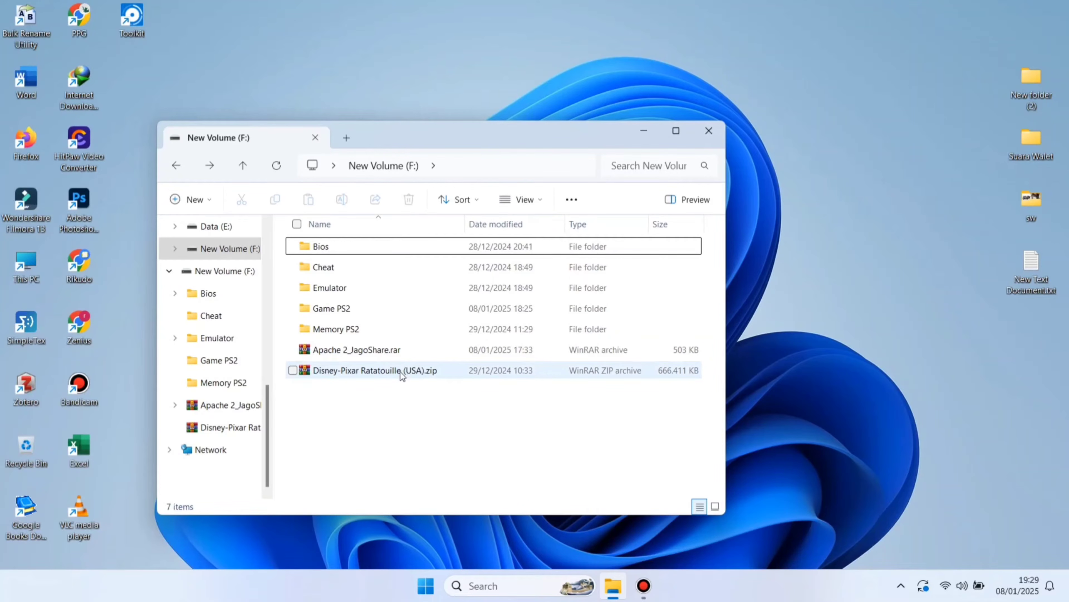
Step: Extract the Apache 2_JagoShare folder from Apache 2_JagoShare.rar onto drive F: and close the archive
left_click(359, 349)
double_click(359, 352)
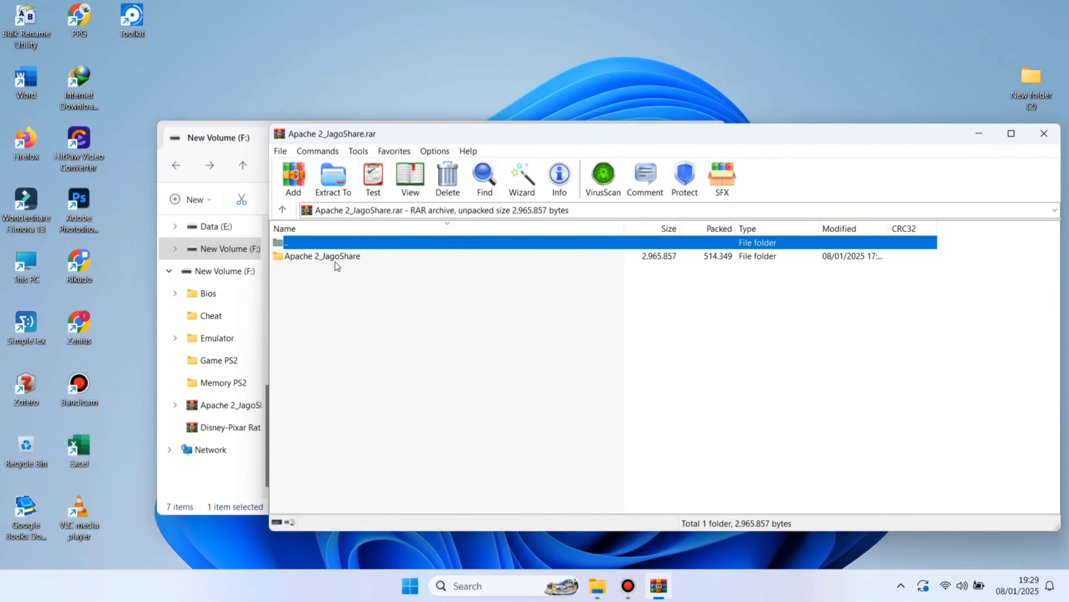
left_click_drag(396, 134, 599, 188)
left_click_drag(508, 311, 327, 436)
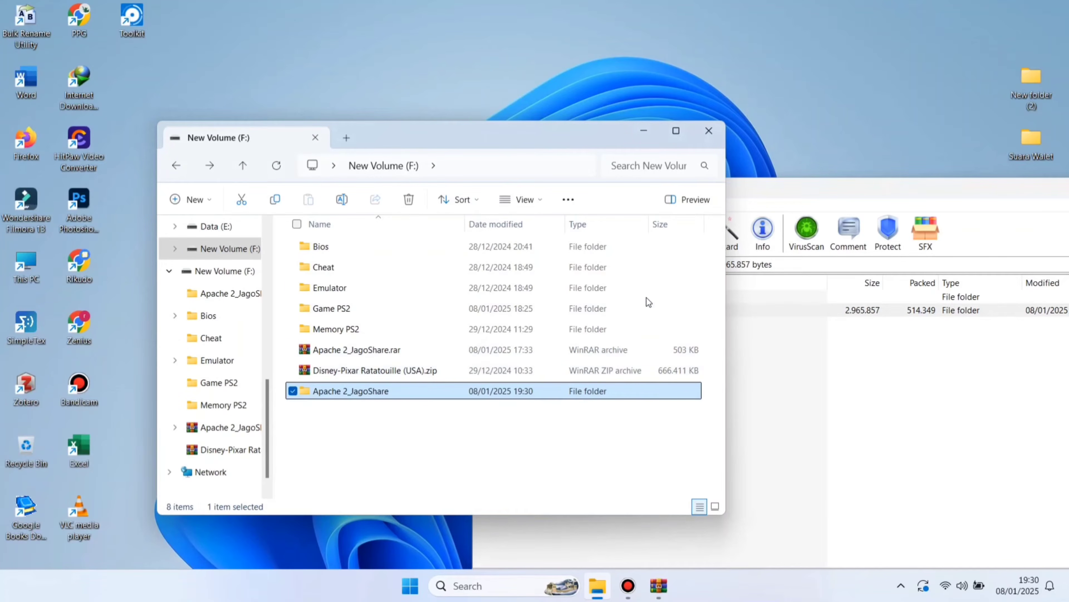
left_click(815, 188)
left_click_drag(816, 190, 440, 184)
left_click(872, 185)
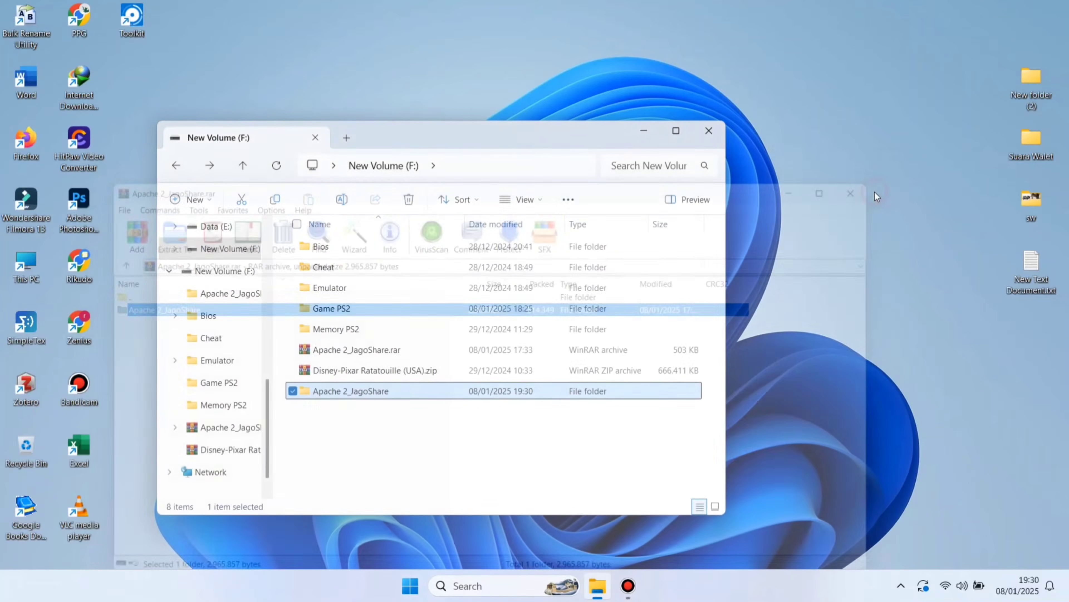
Step: Extract Disney-Pixar Ratatouille (USA).zip into the current folder with WinRAR and select the extracted ISO file
left_click(374, 375)
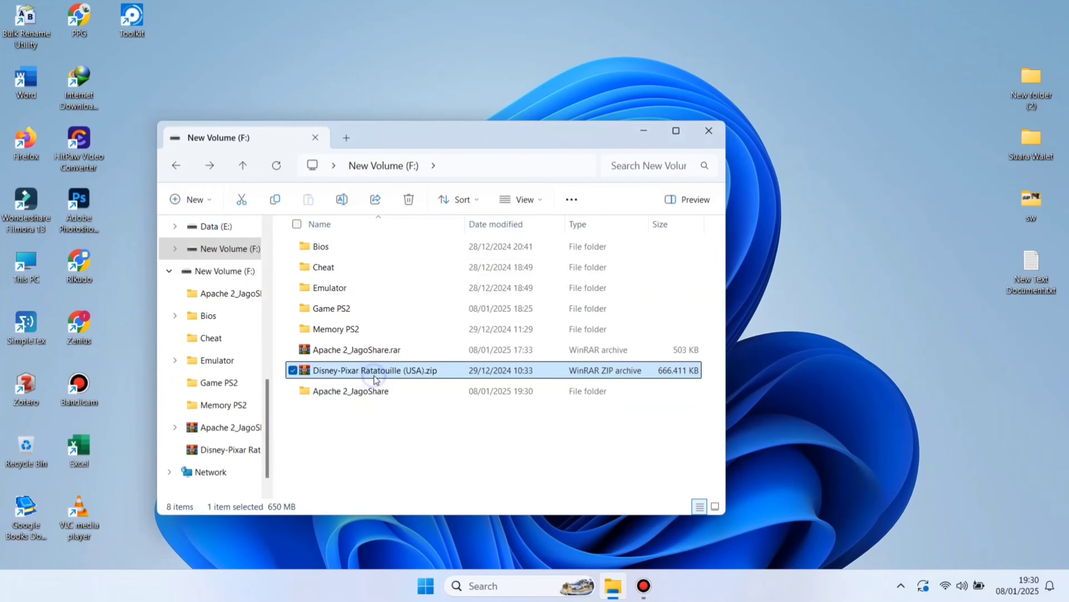
right_click(375, 375)
mouse_move(425, 332)
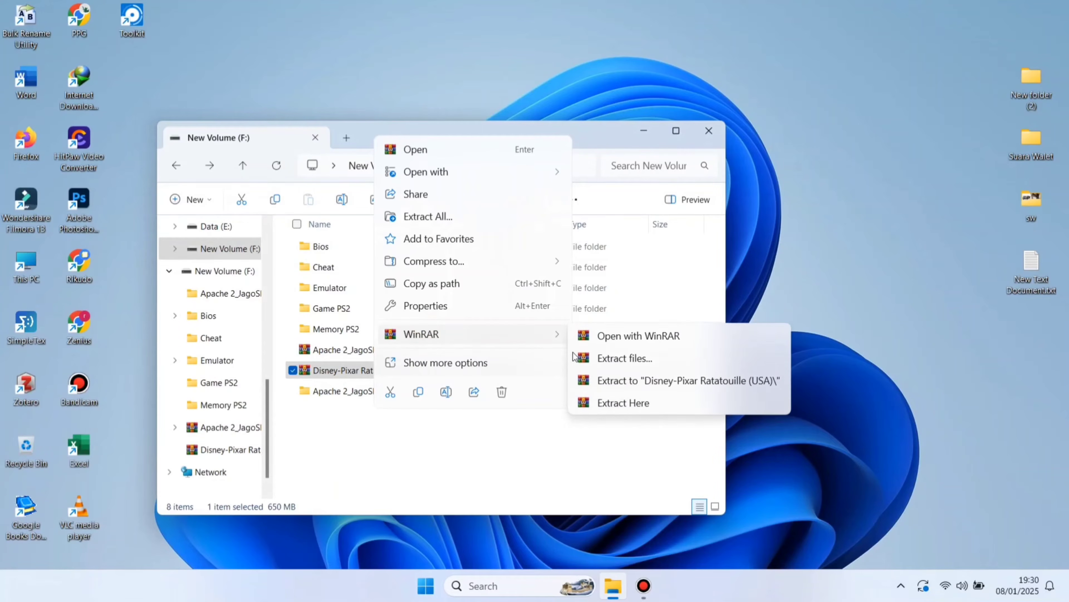
left_click(617, 403)
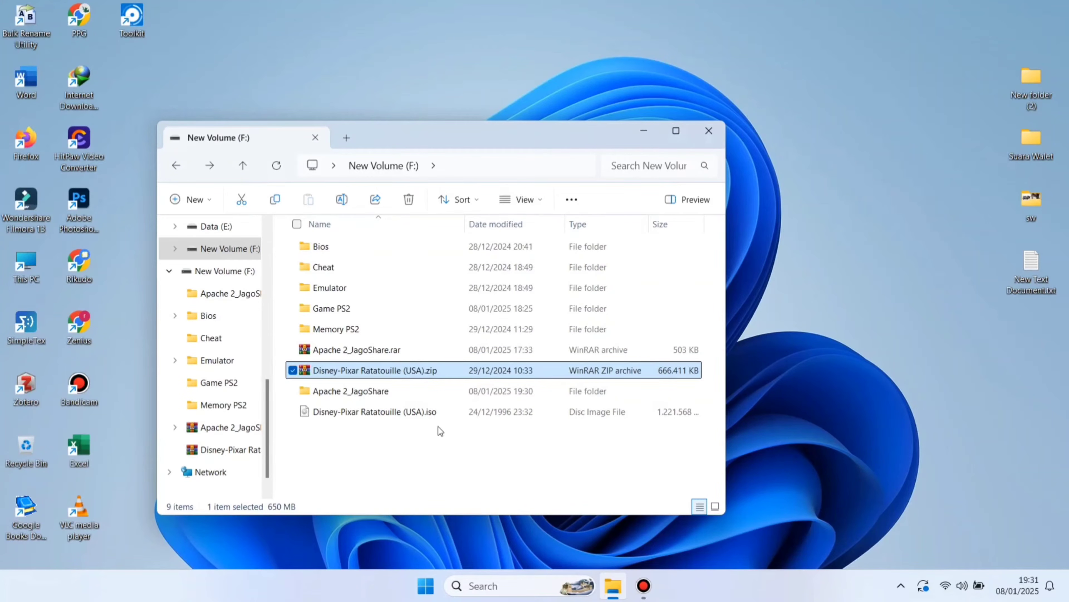
left_click(389, 415)
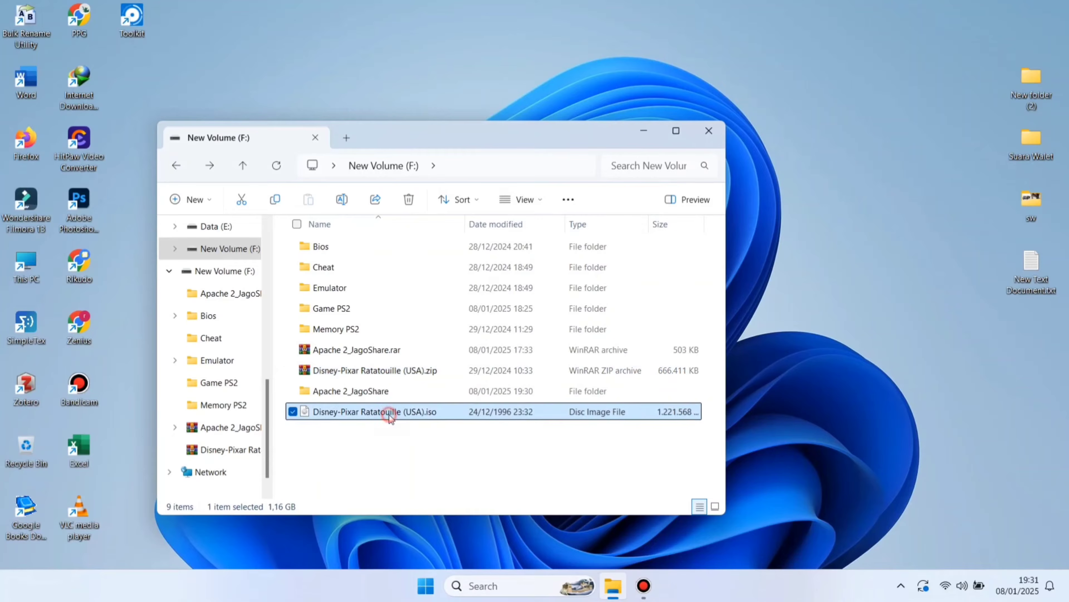
Step: Look through the contents of the Emulator folder and return to the root of drive F:
double_click(351, 289)
scroll(407, 400, "down", 3)
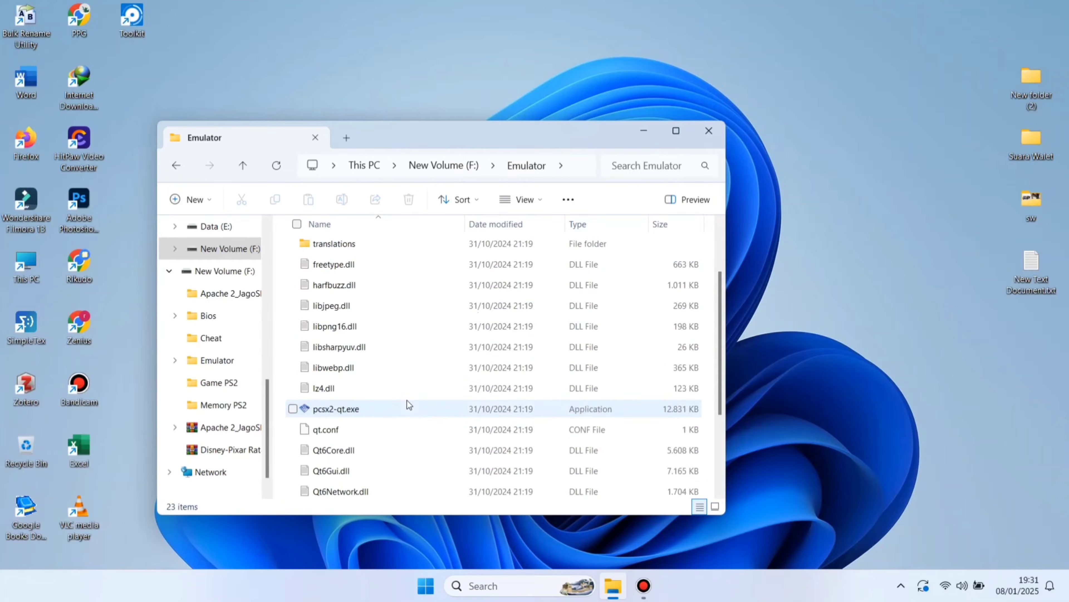
left_click(445, 157)
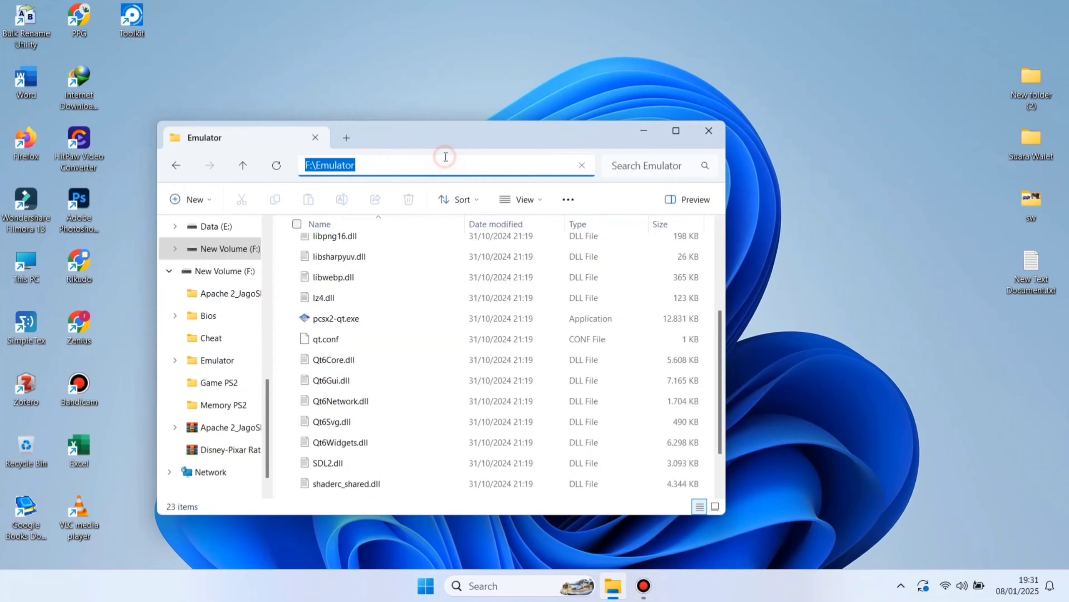
left_click(370, 134)
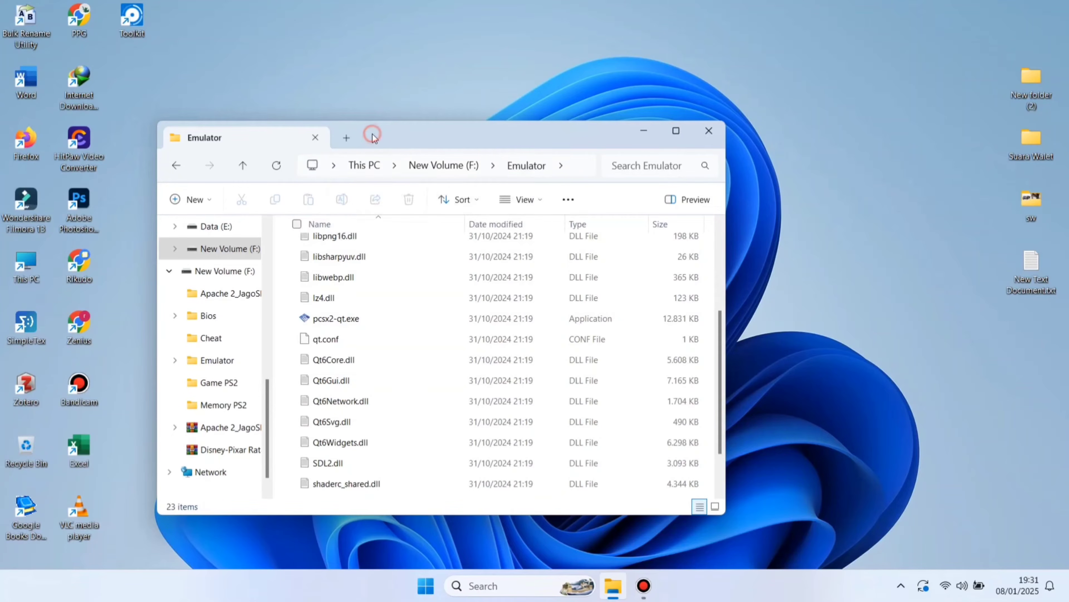
left_click(177, 166)
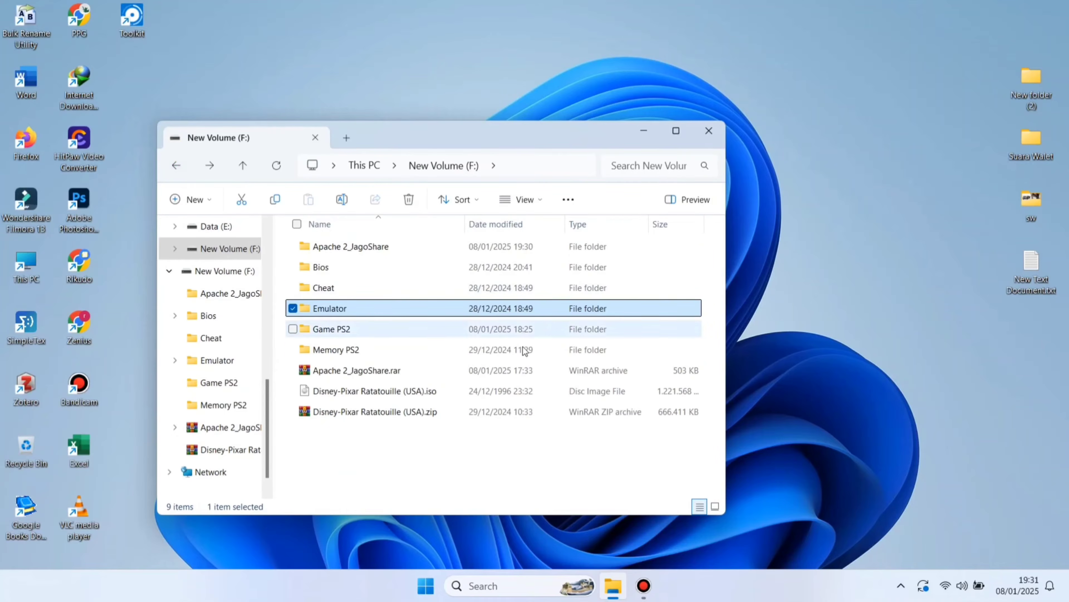
Step: Move Disney-Pixar Ratatouille (USA).iso from the root of drive F: into the Game PS2 folder
left_click(356, 396)
right_click(354, 395)
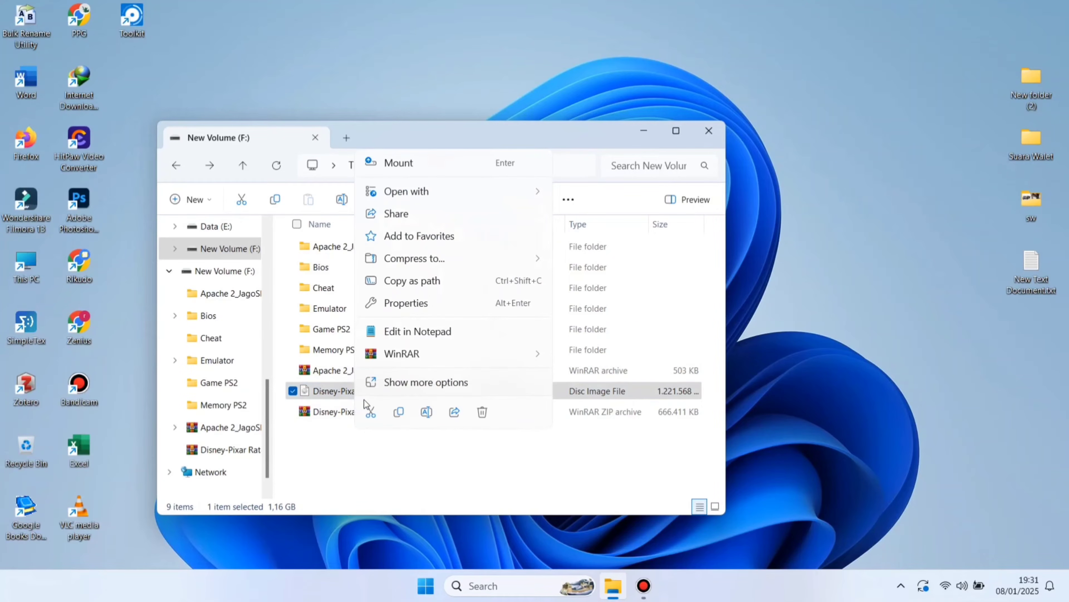
left_click(373, 412)
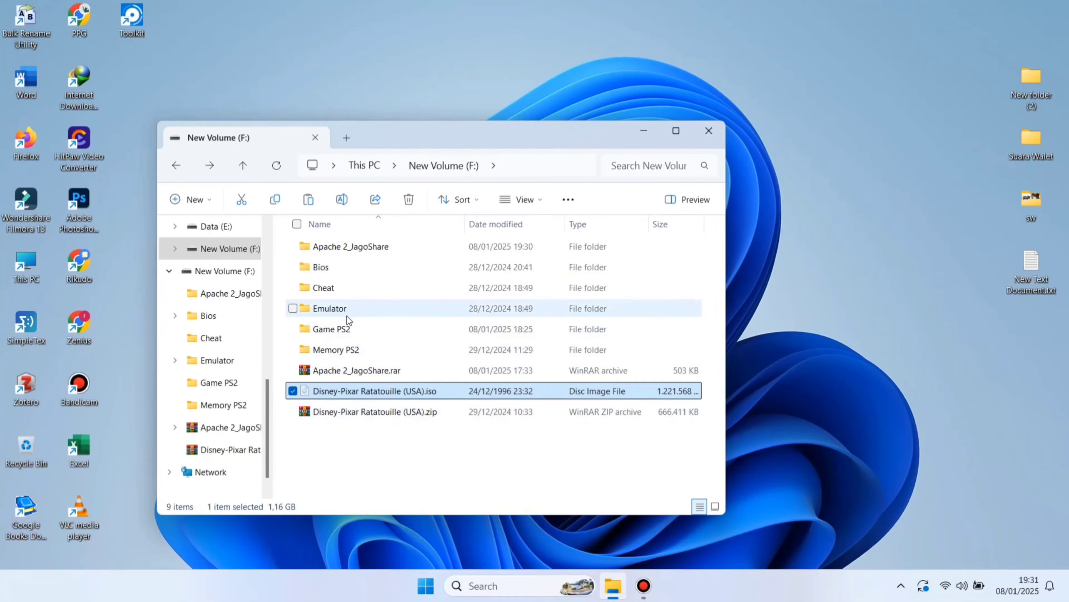
double_click(338, 331)
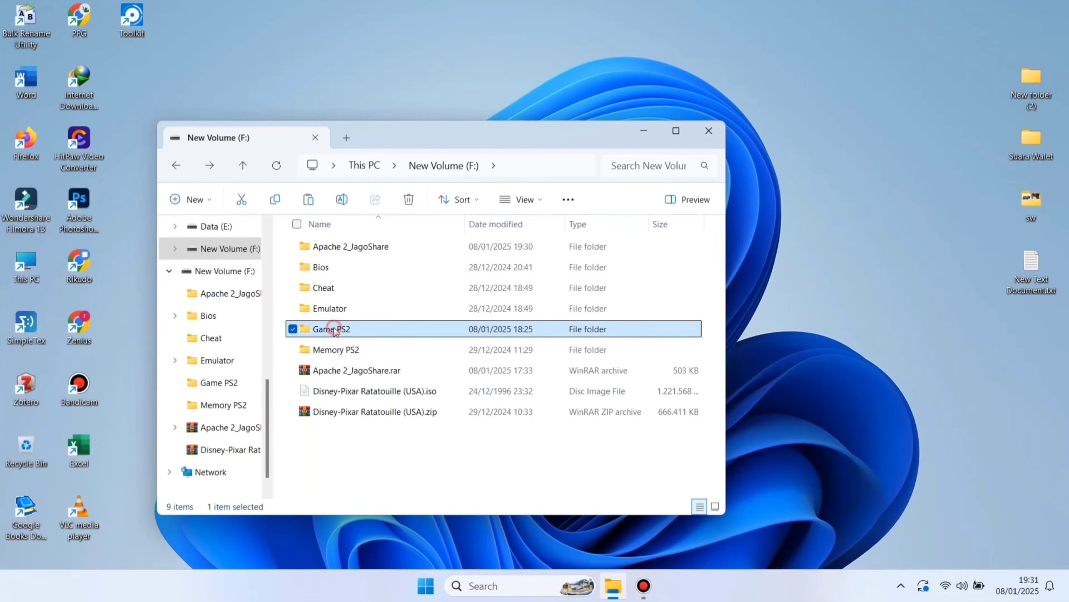
right_click(369, 343)
left_click(389, 358)
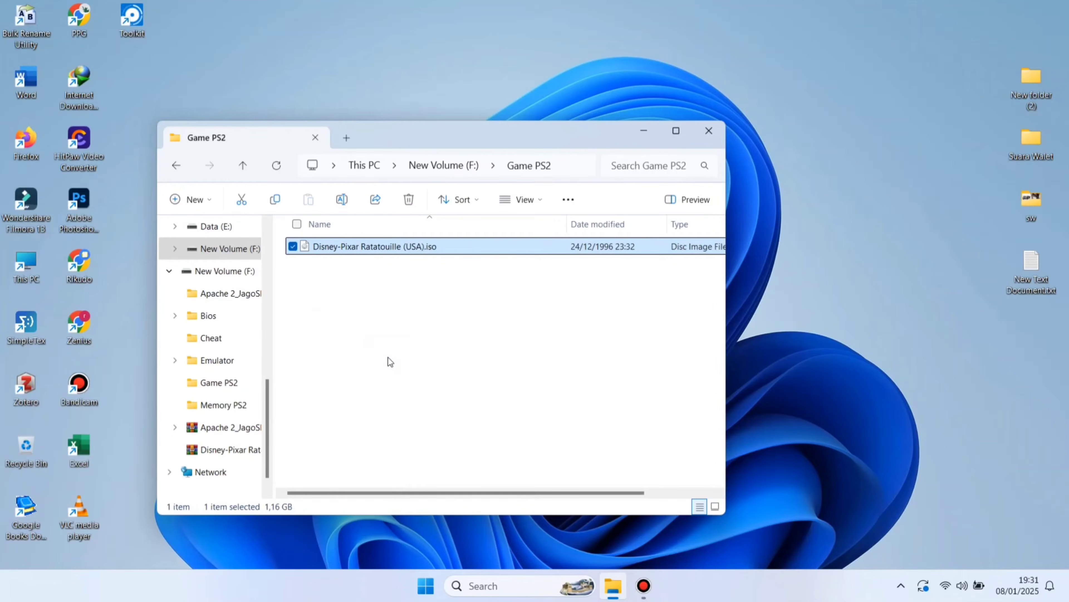
Step: Launch pcsx2-qt.exe from the Emulator folder on drive F: and start the Ratatouille game
left_click(444, 165)
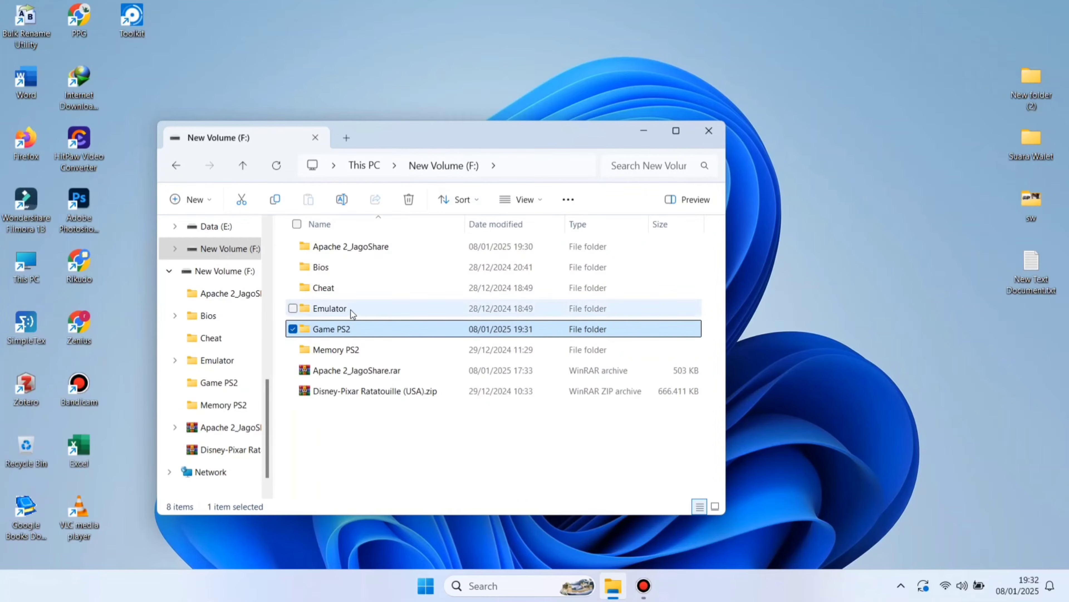
double_click(341, 309)
scroll(383, 391, "down", 2)
scroll(384, 392, "down", 1)
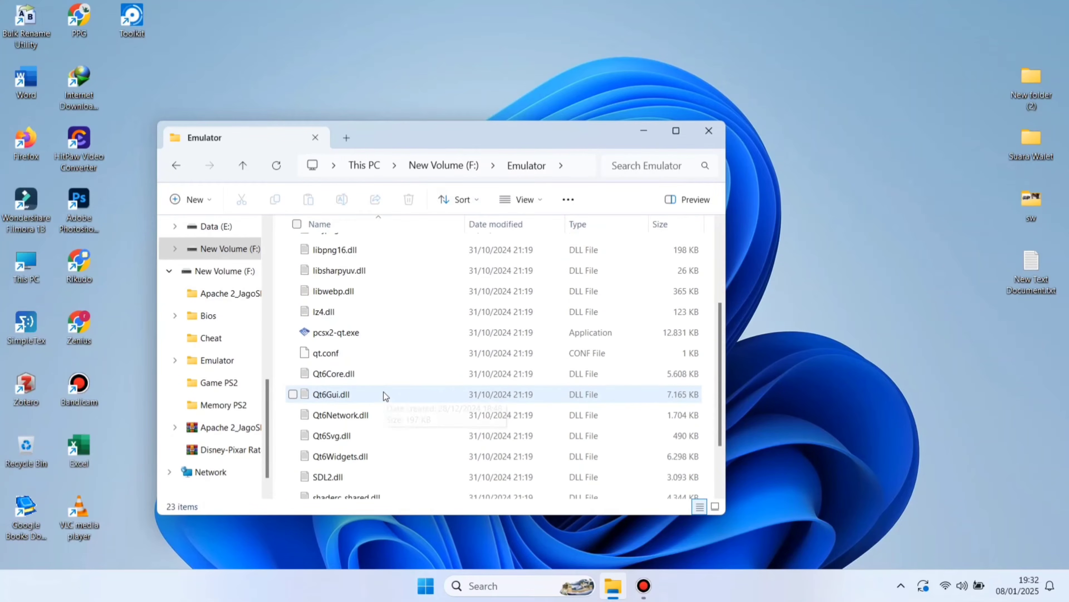
double_click(326, 334)
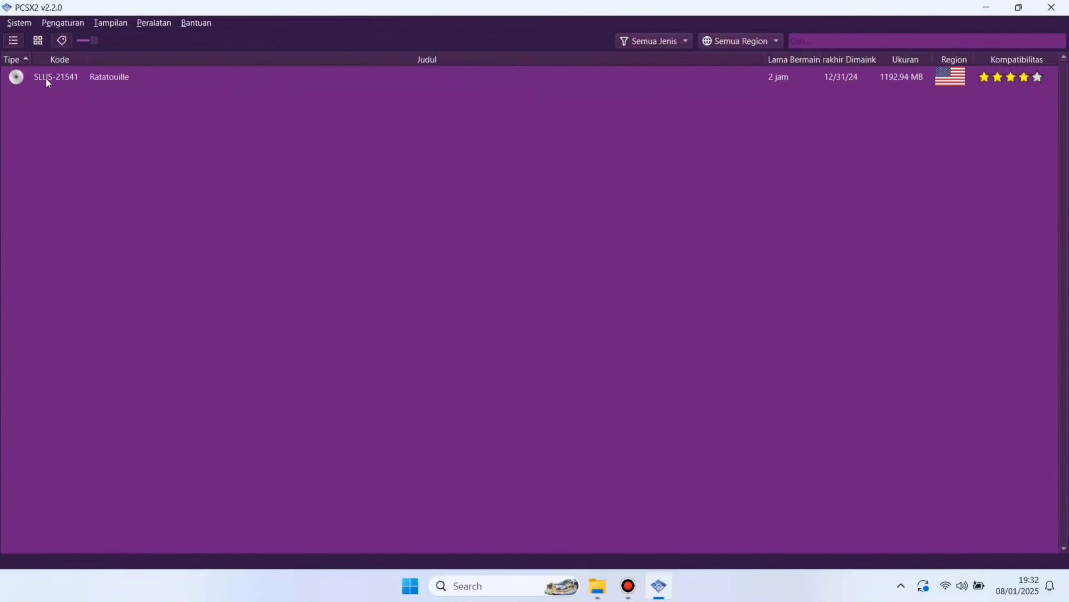
double_click(206, 81)
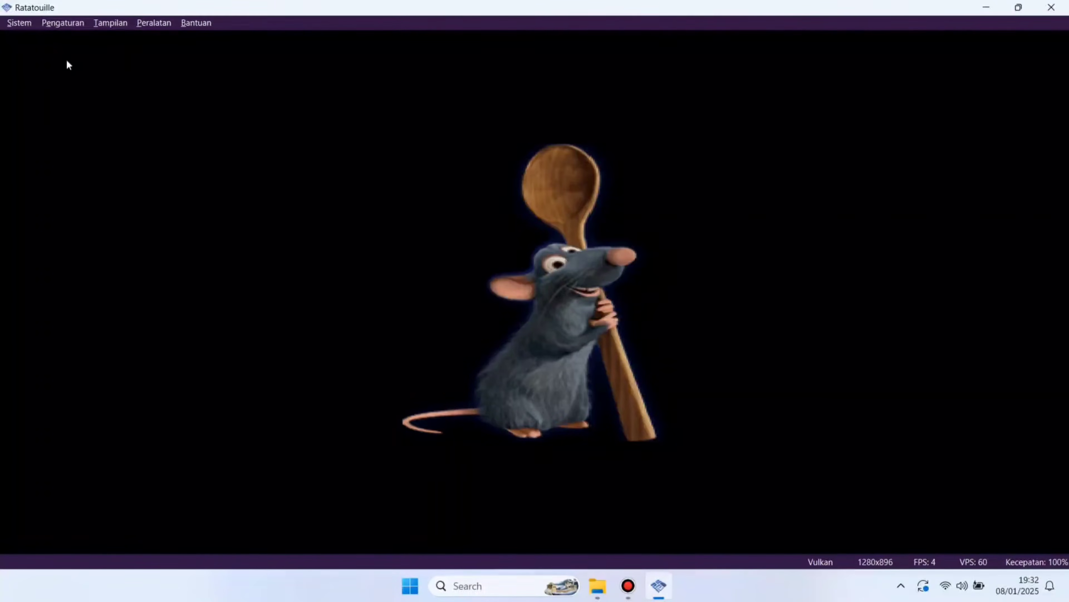
Step: Toggle the frame limiter in the game's pause menu and fast-forward the intro to the title screen
key("Escape")
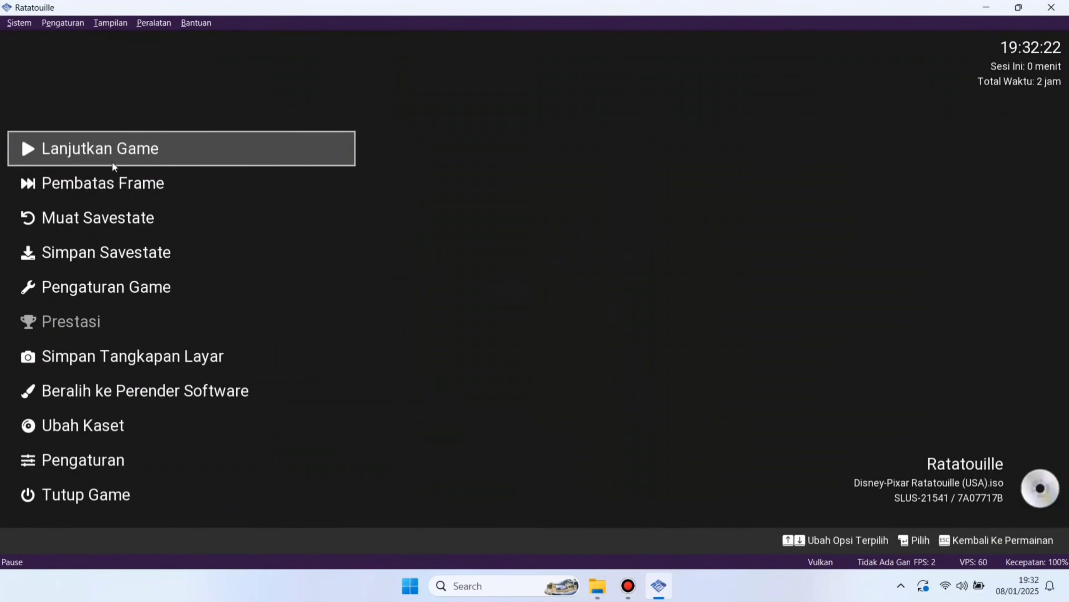
left_click(119, 177)
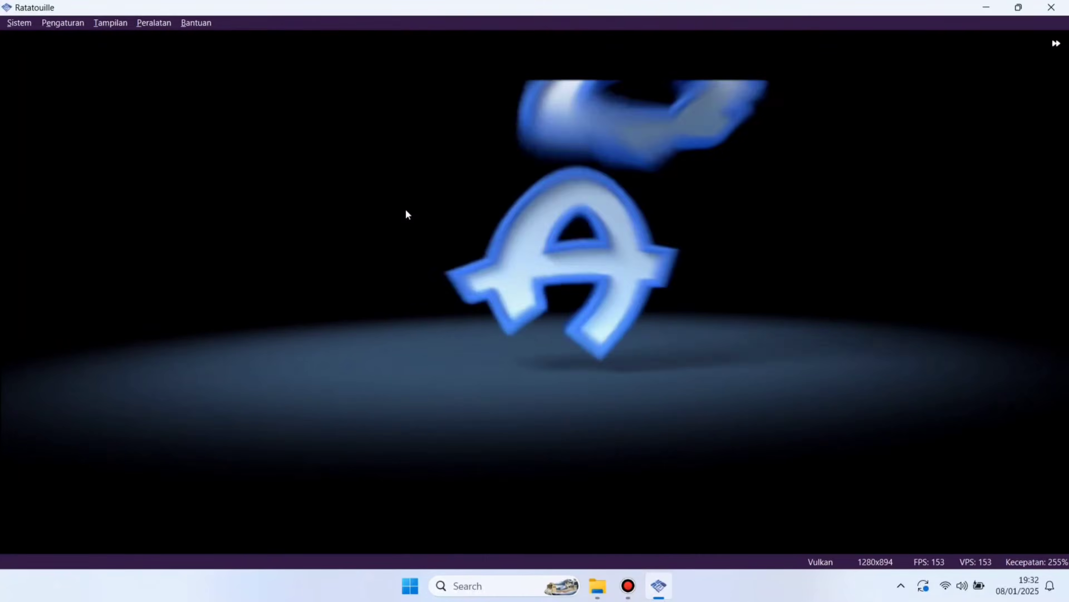
key("space")
key("space")
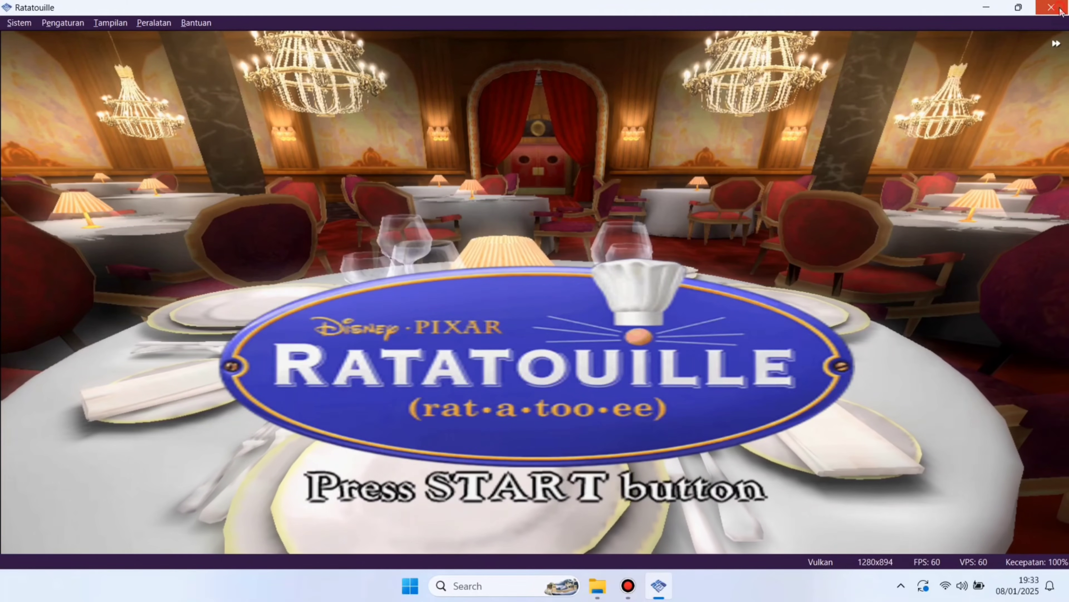
Step: Shut down the game's virtual machine without saving a state and close the emulator
left_click(1052, 7)
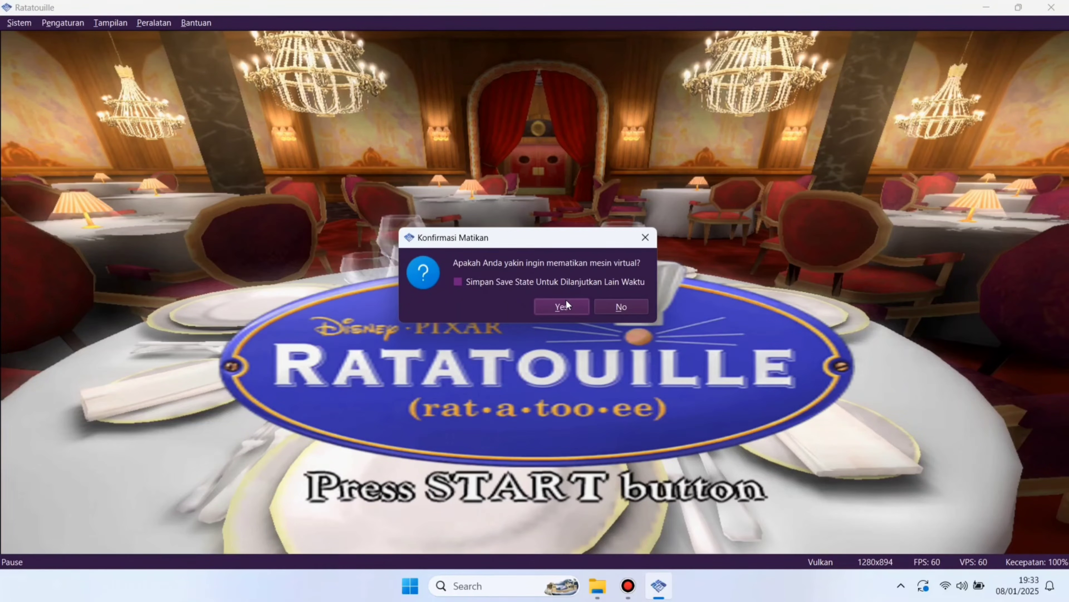
left_click(605, 307)
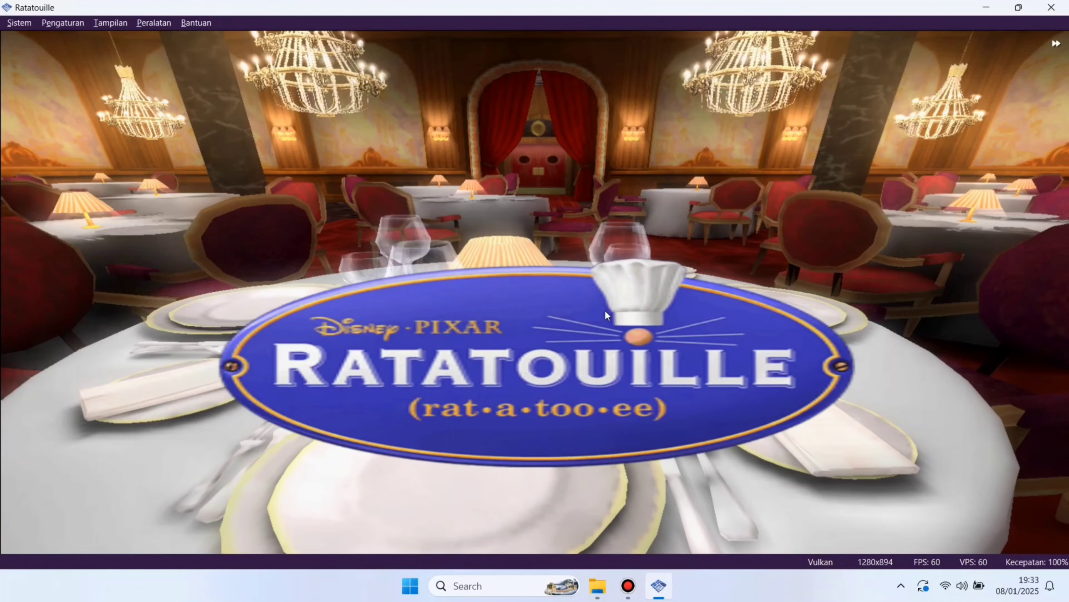
left_click(1051, 7)
left_click(559, 307)
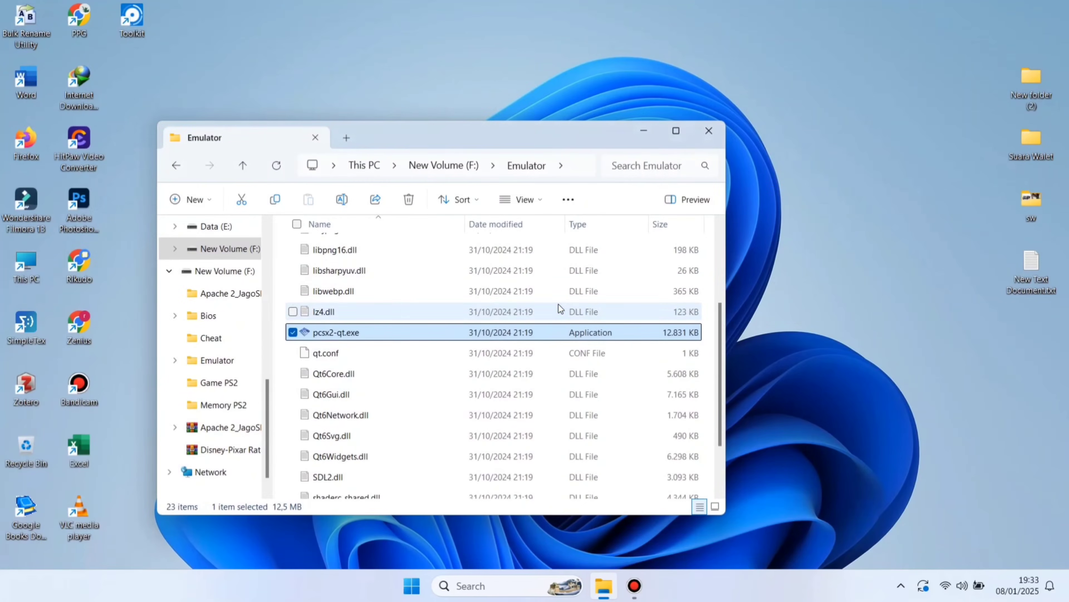
Step: Return to drive F: in a maximized window and launch Apache 2.exe from the Apache 2_JagoShare folder
left_click(436, 165)
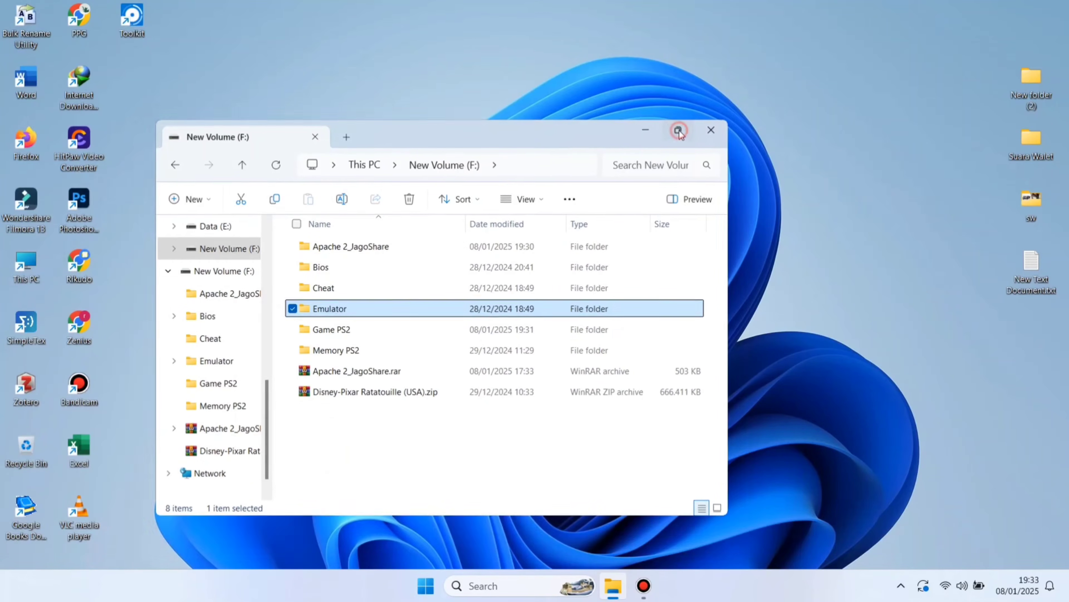
left_click(676, 131)
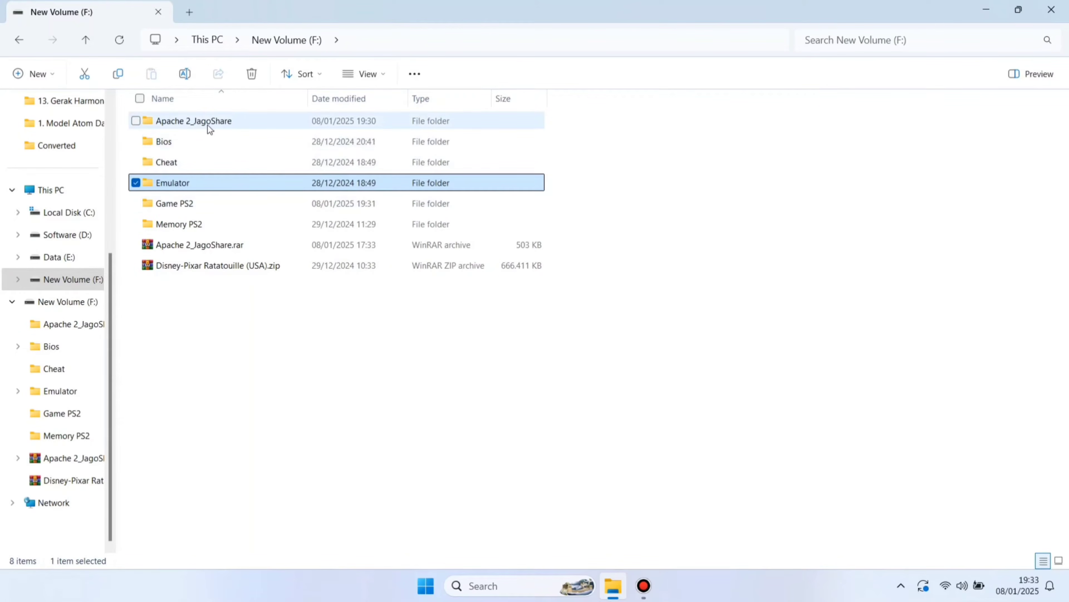
double_click(173, 121)
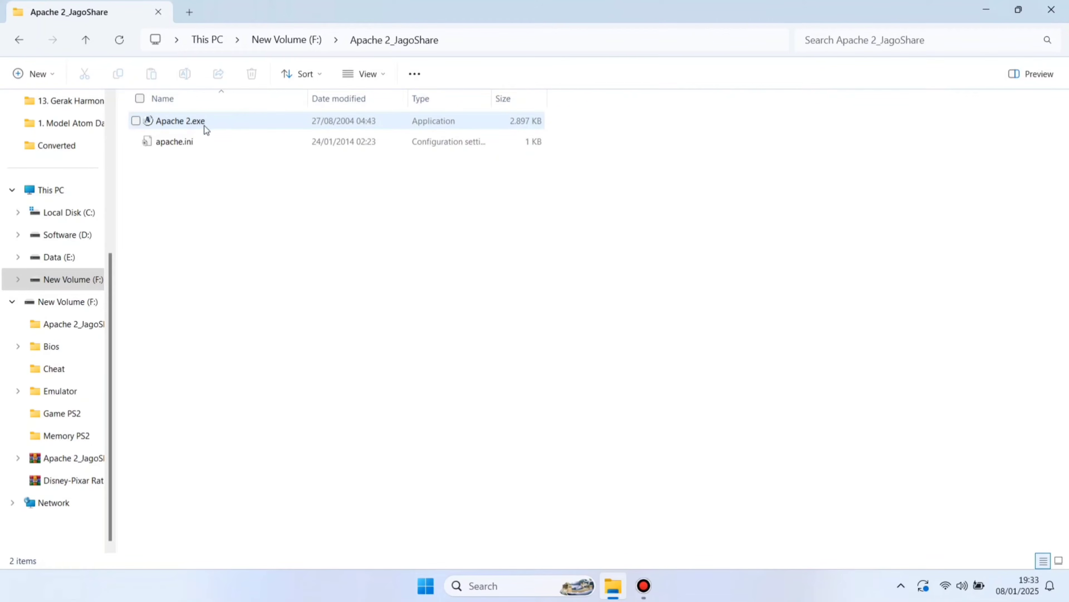
double_click(176, 120)
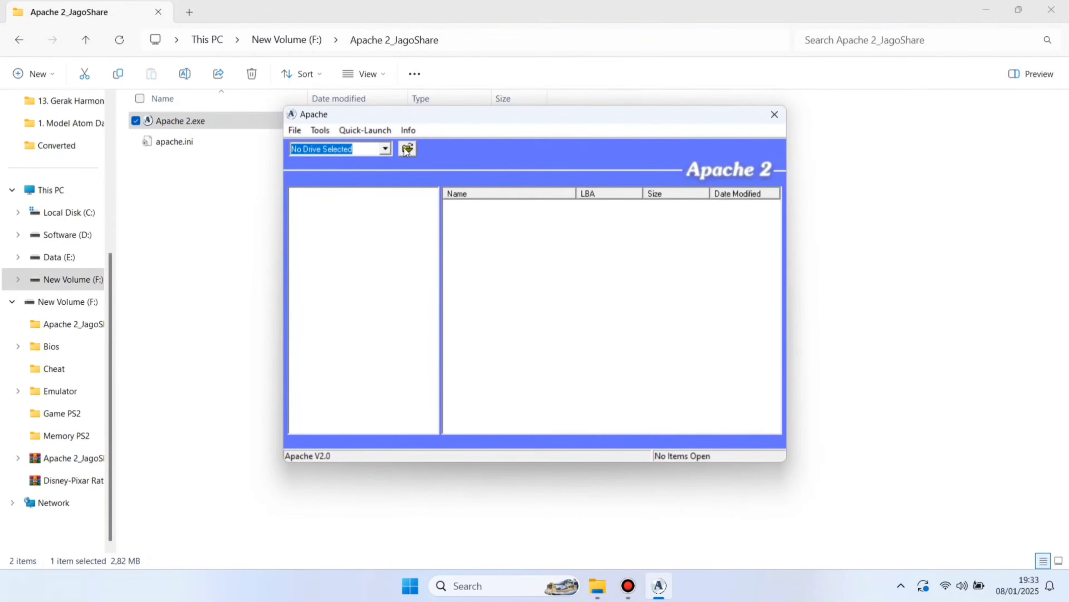
left_click(291, 131)
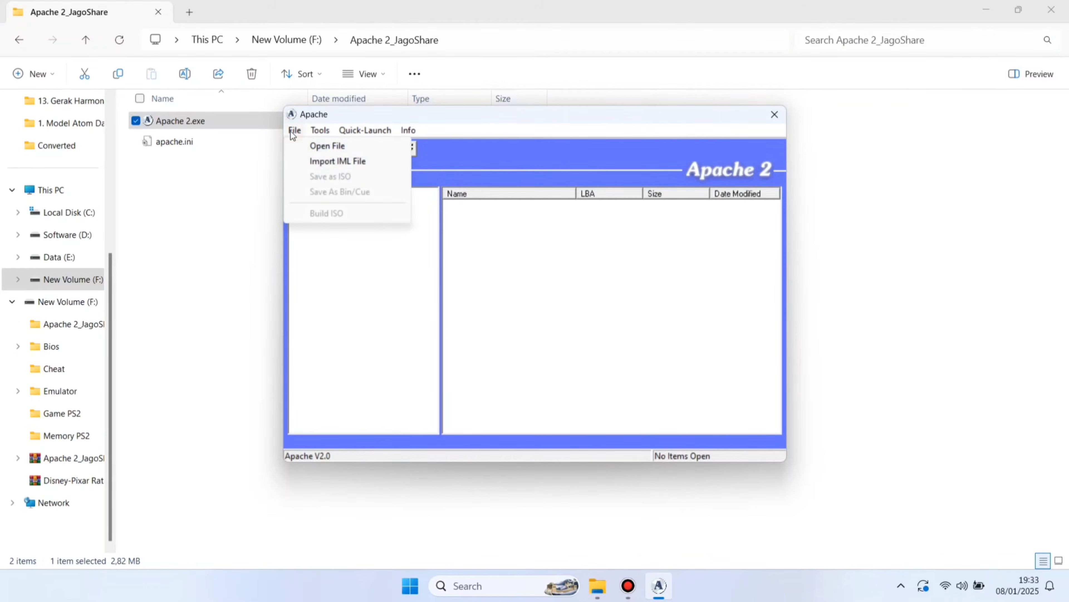
left_click(453, 155)
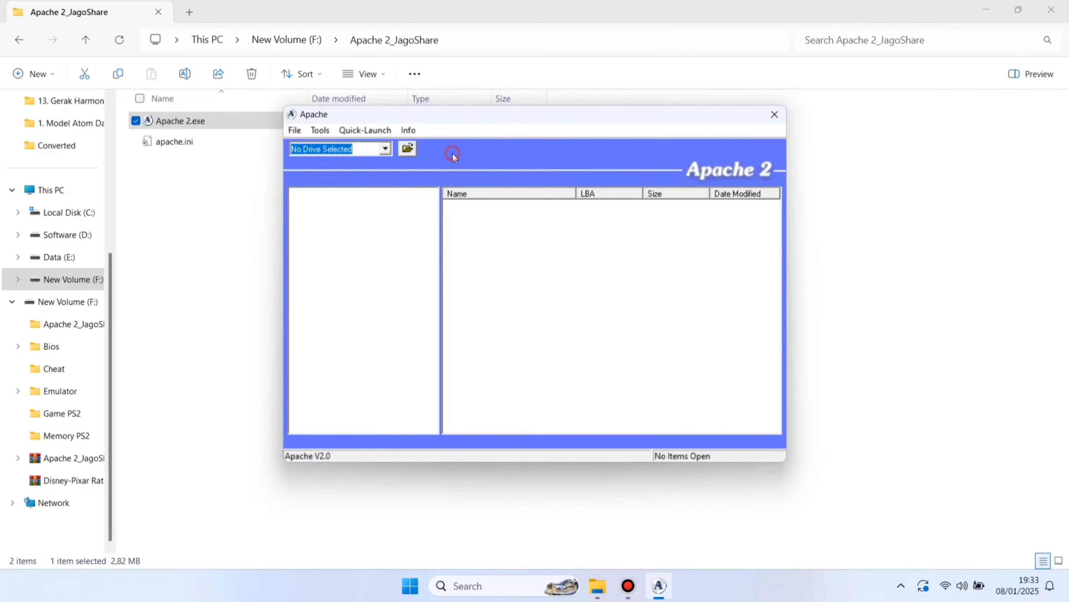
left_click(412, 150)
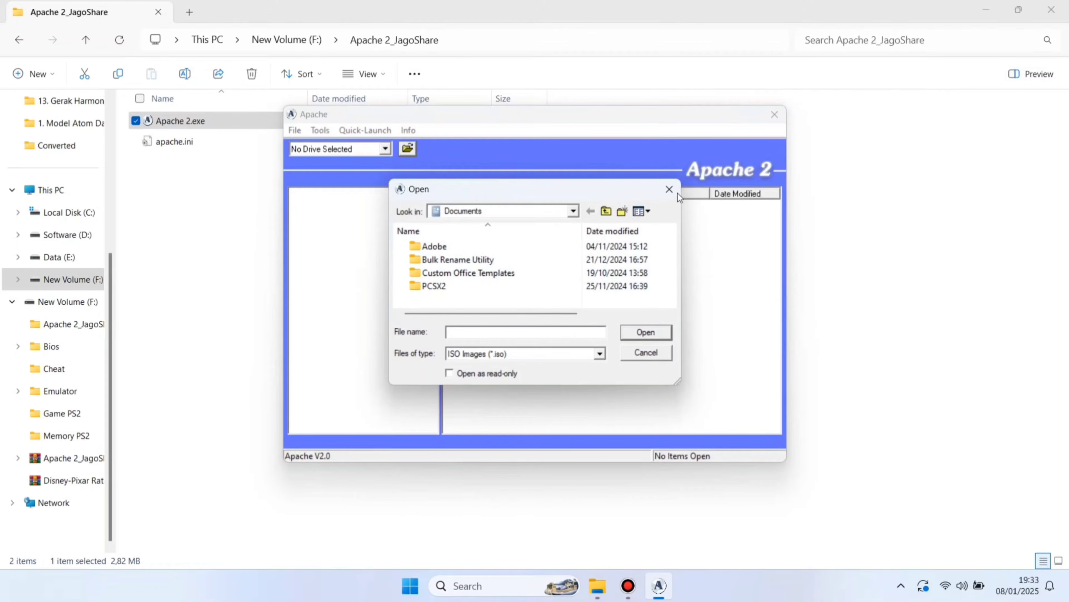
left_click(669, 189)
Step: Open Disney-Pixar Ratatouille (USA).iso from the Game PS2 folder on drive F:
left_click(294, 130)
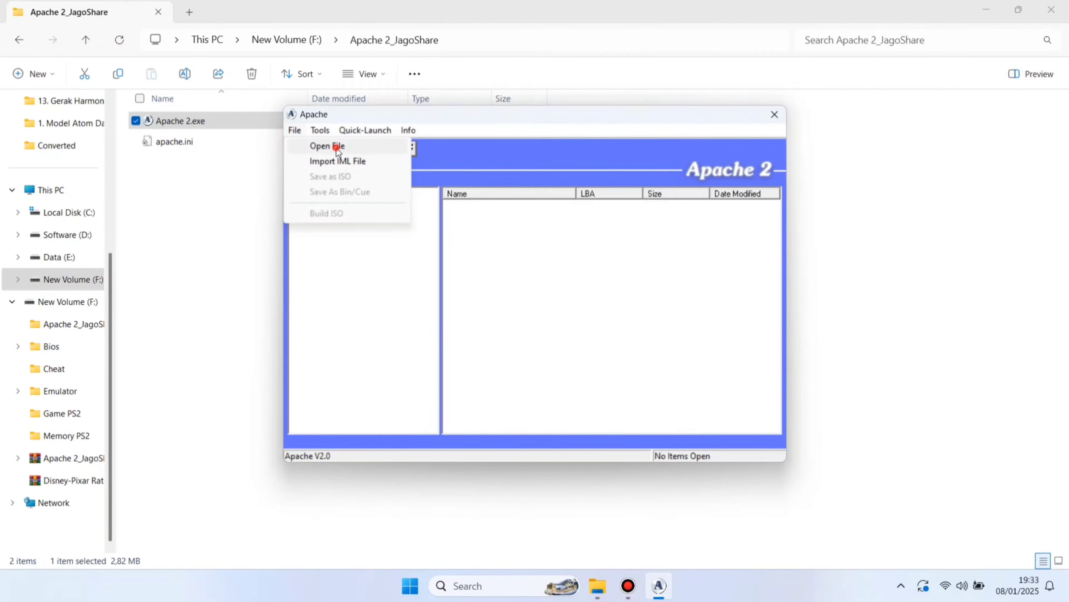
left_click(333, 146)
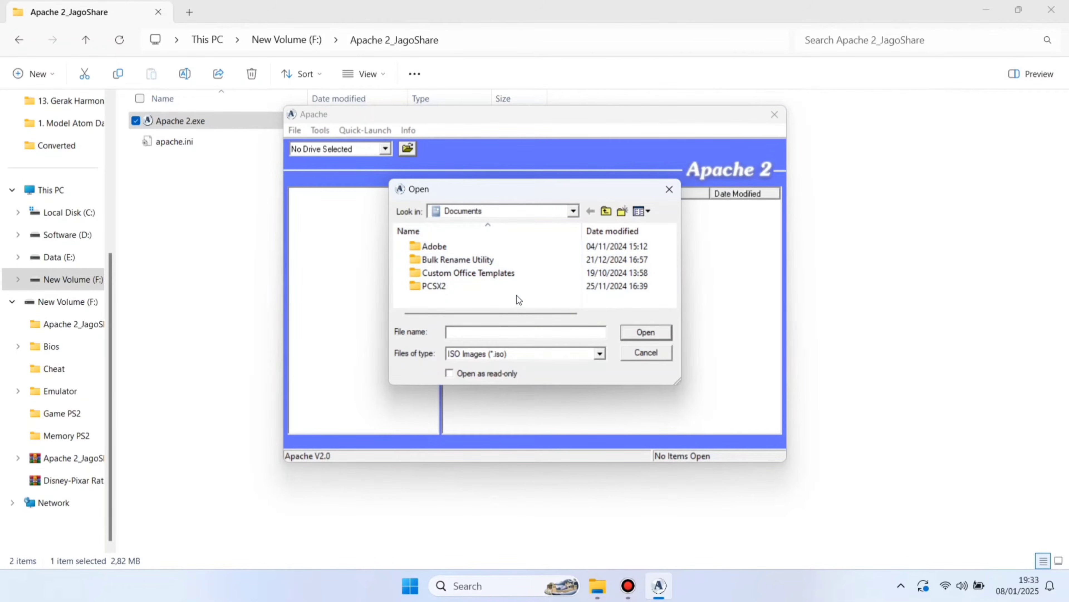
left_click(573, 211)
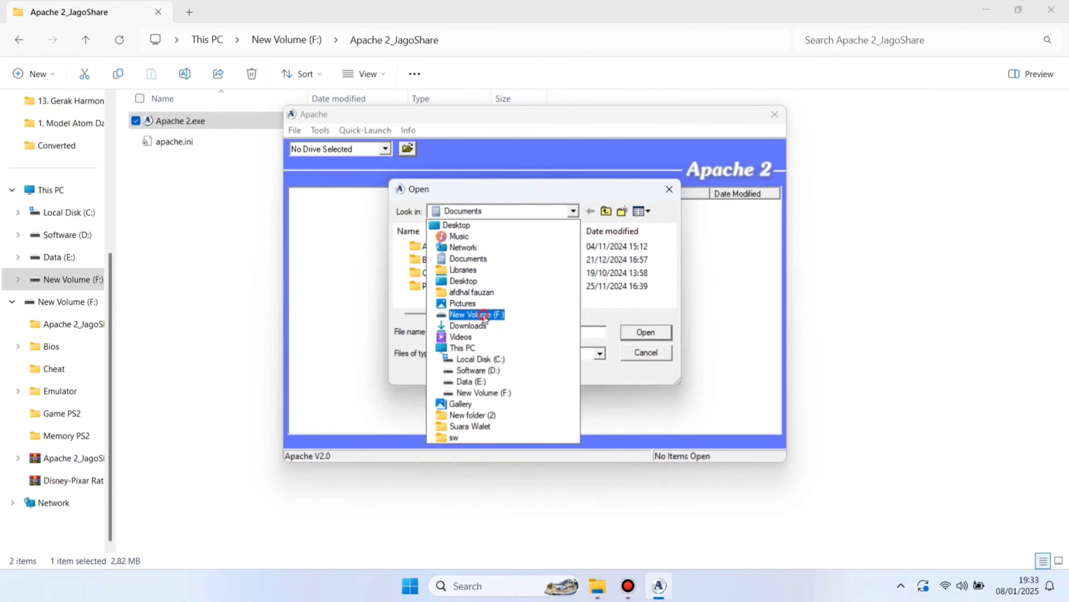
left_click(483, 314)
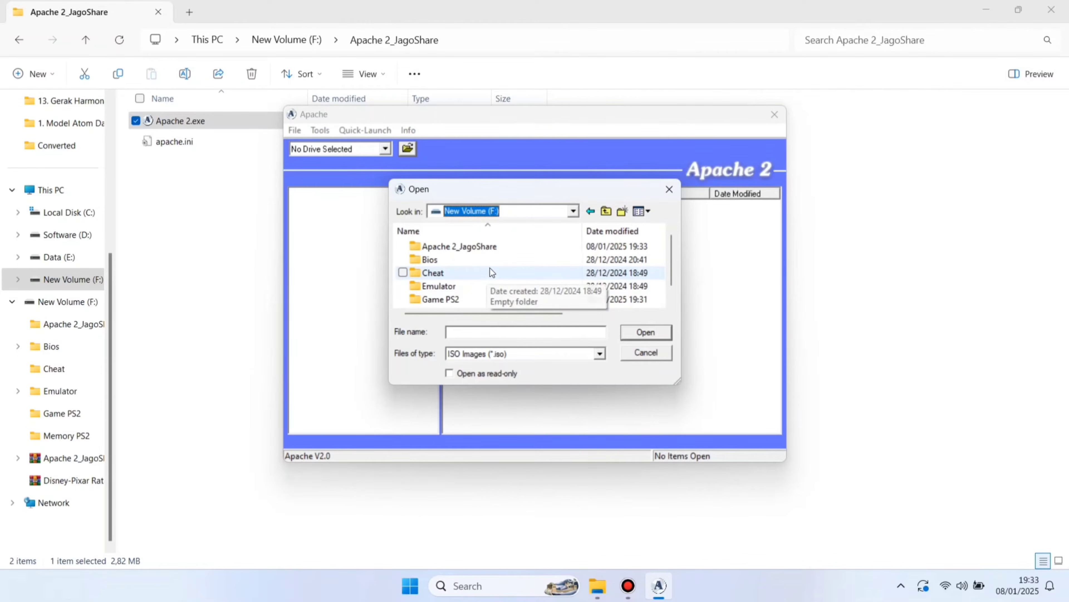
scroll(488, 270, "down", 1)
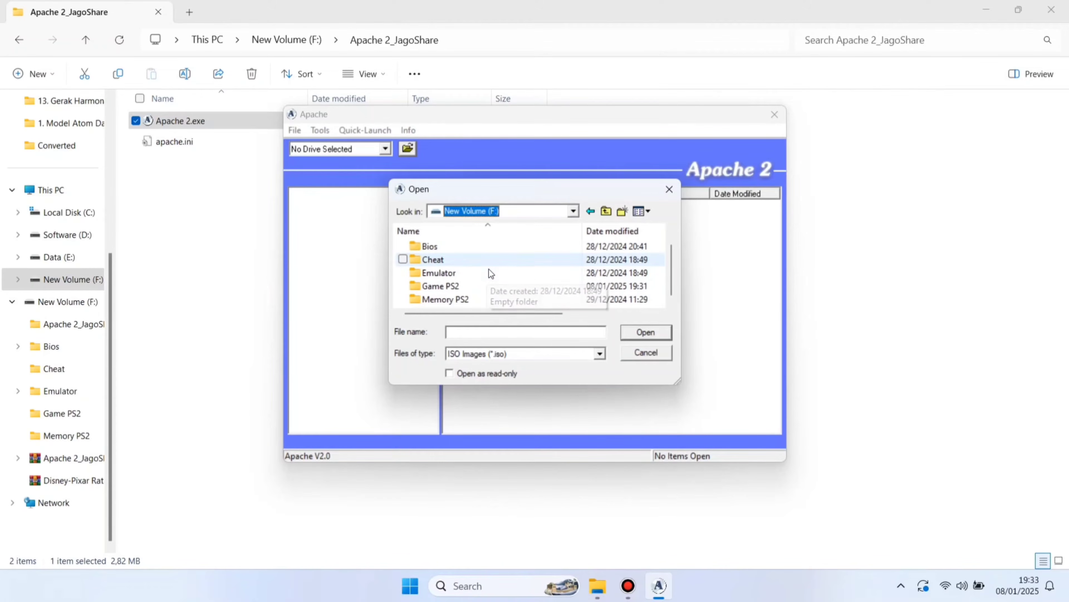
double_click(447, 290)
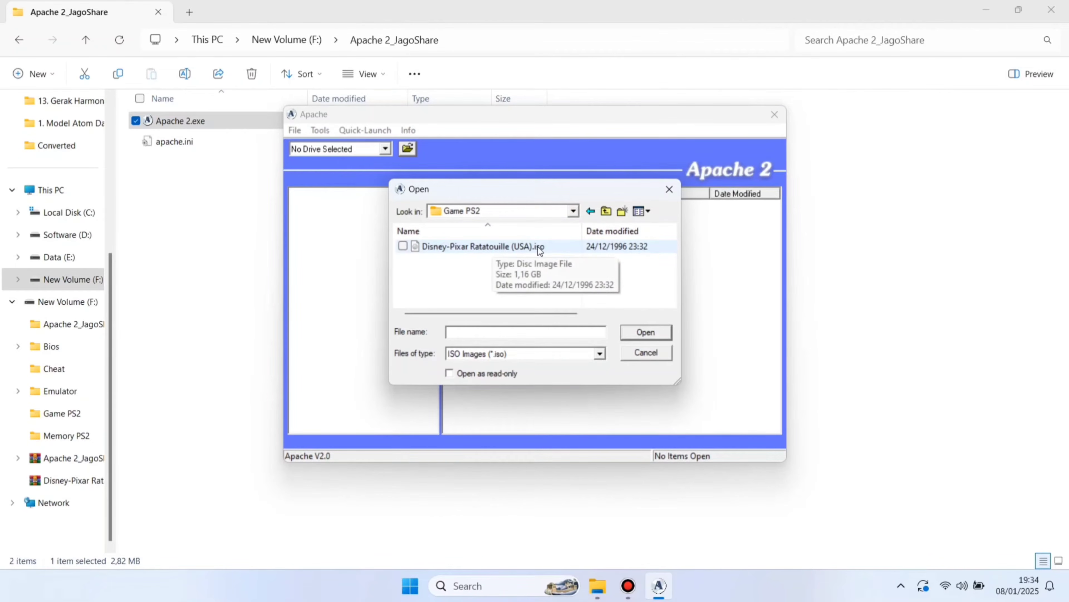
left_click(483, 248)
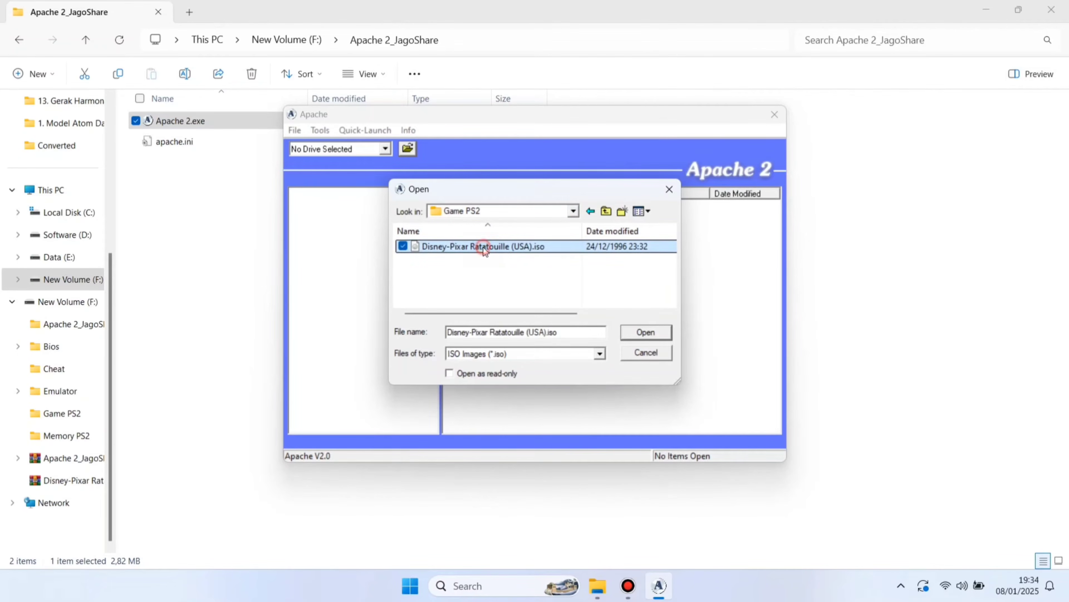
left_click(637, 334)
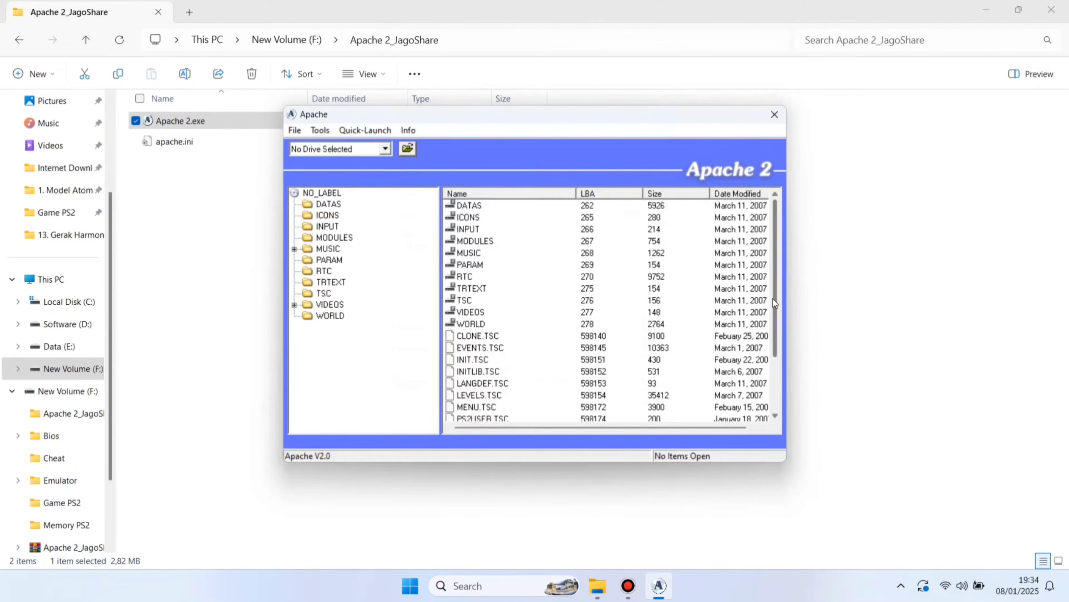
Step: Look through the ISO's root file list and display the contents of its TRTEXT folder
left_click_drag(774, 292, 778, 374)
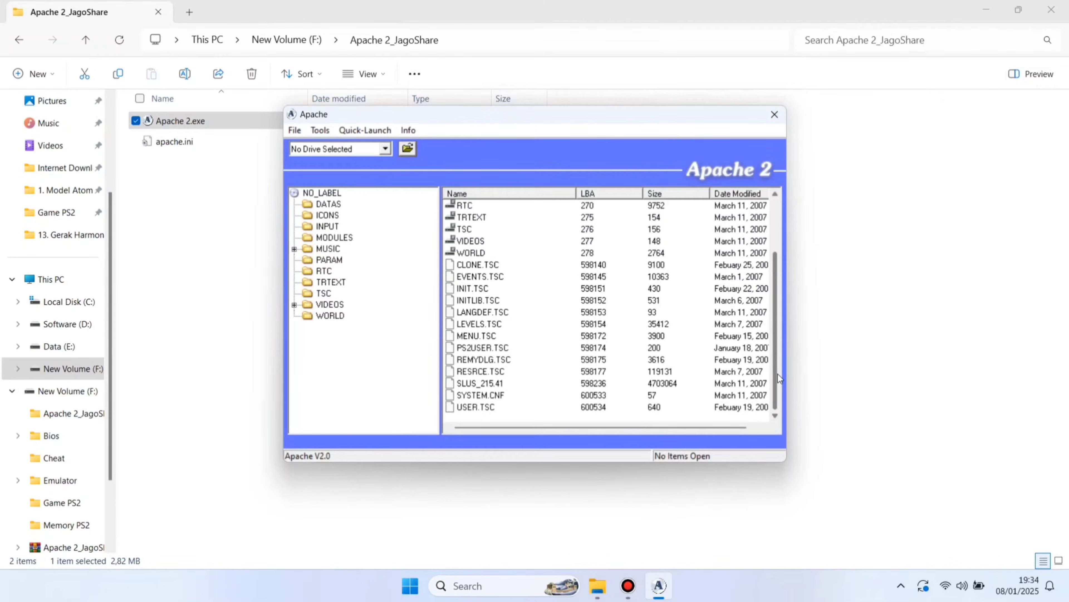
left_click_drag(778, 369, 786, 286)
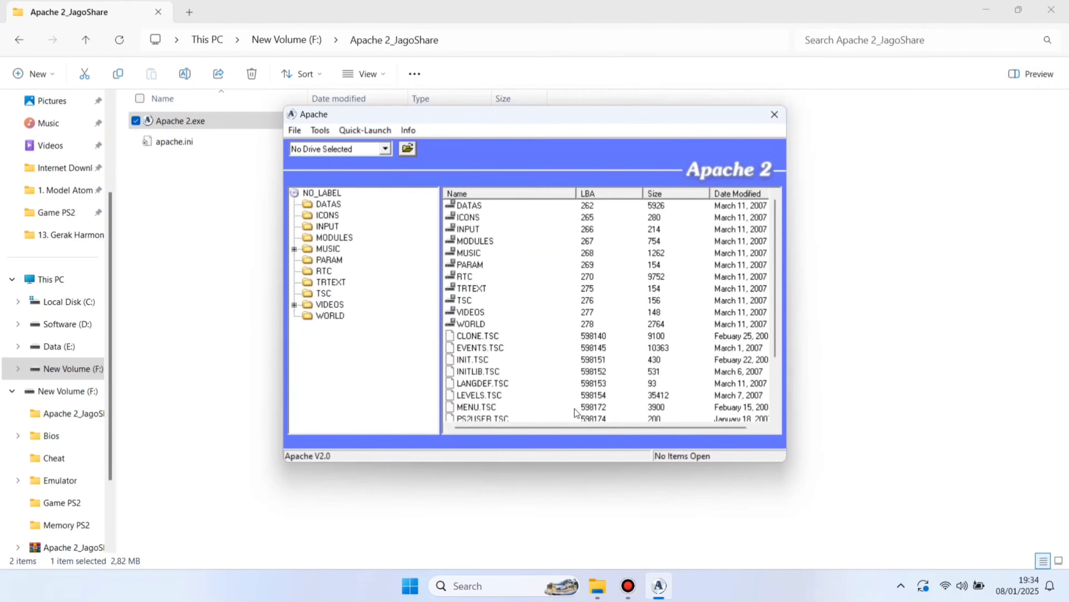
scroll(581, 342, "down", 2)
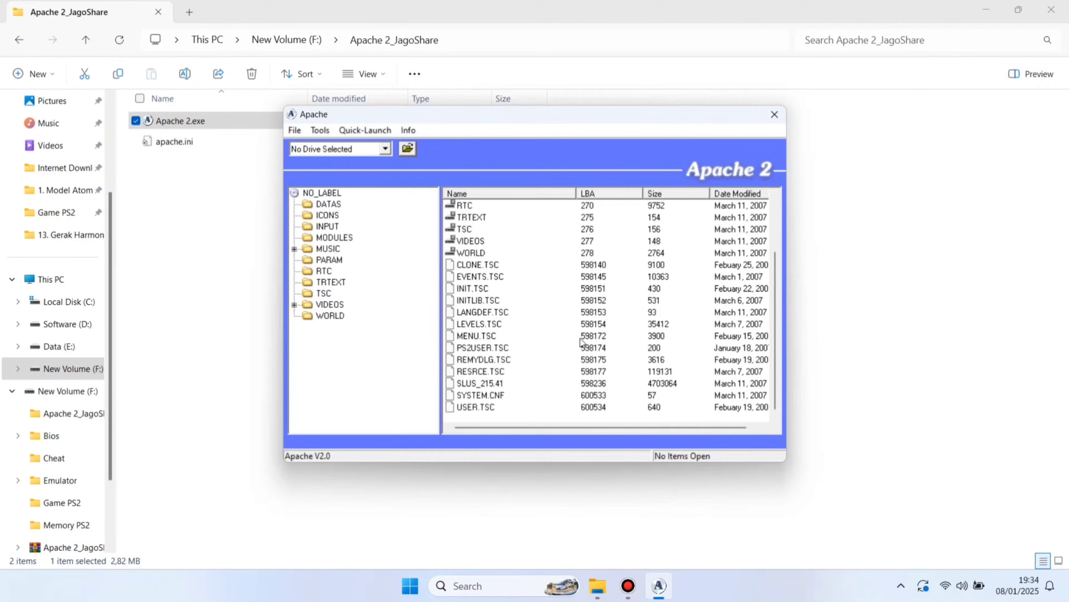
left_click(332, 283)
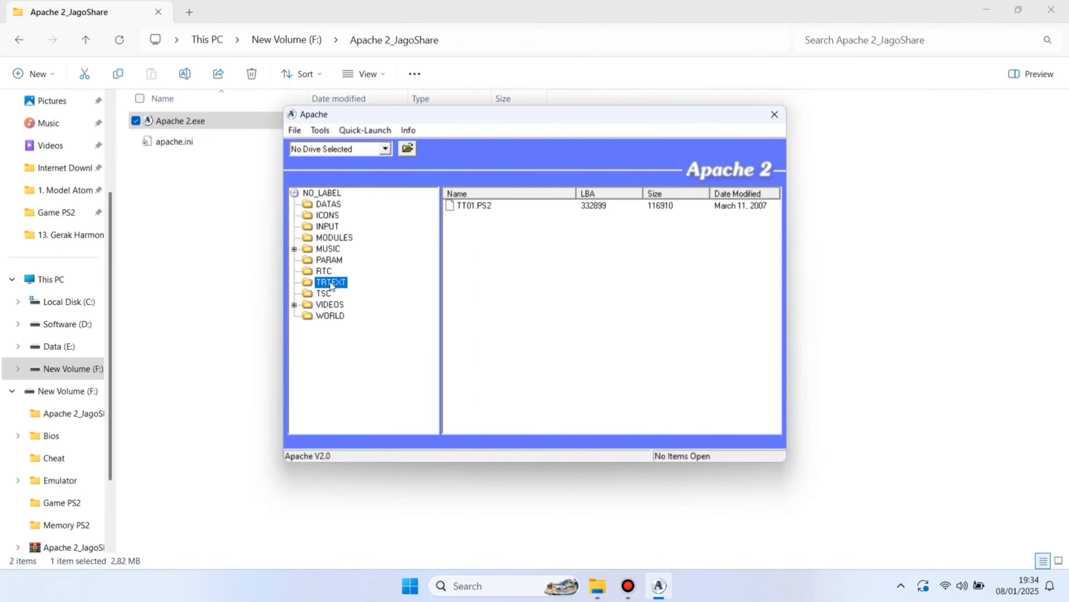
Step: Extract TT01.PS2 from the TRTEXT folder to the root of New Volume (F:)
left_click(472, 205)
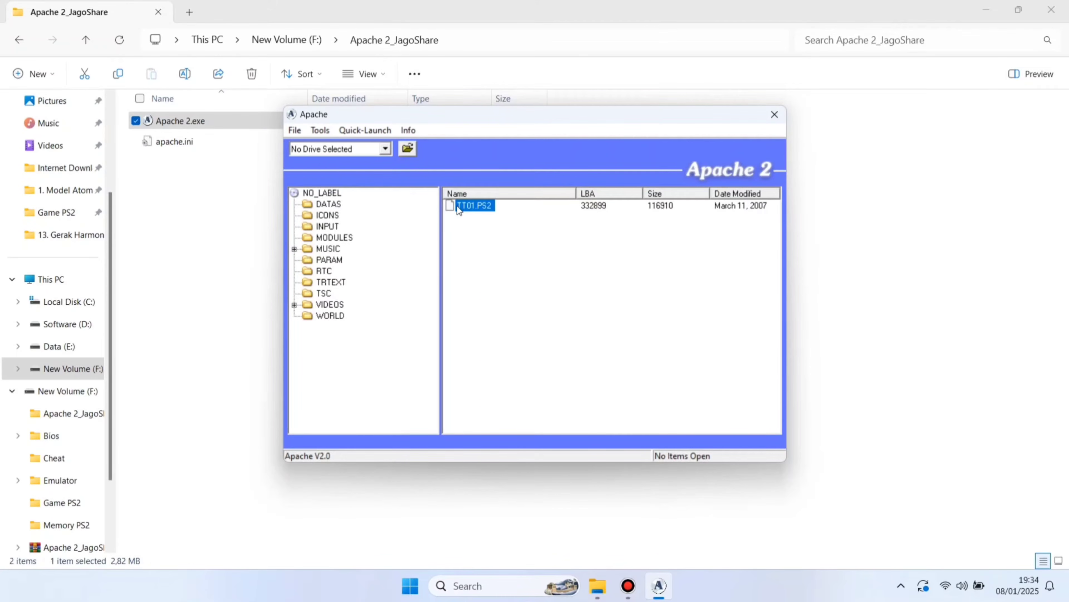
left_click(483, 234)
right_click(461, 204)
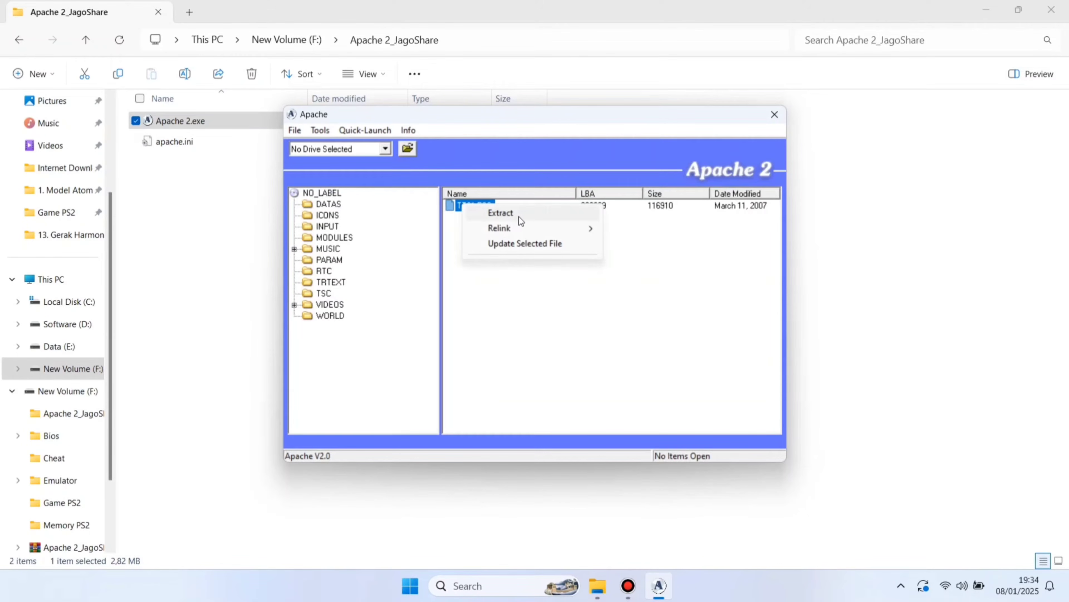
left_click(501, 212)
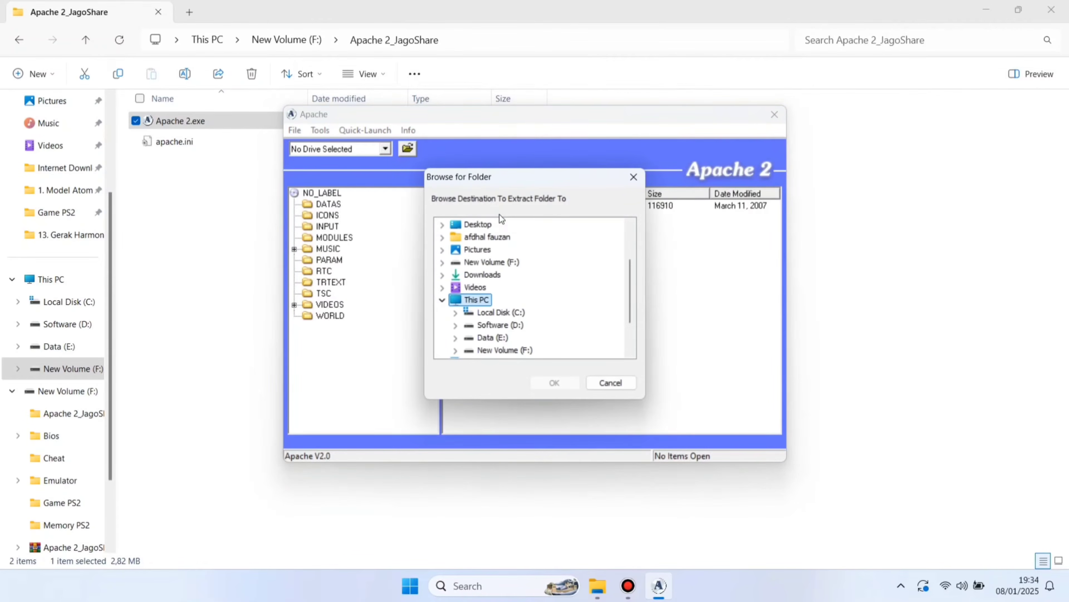
left_click(528, 351)
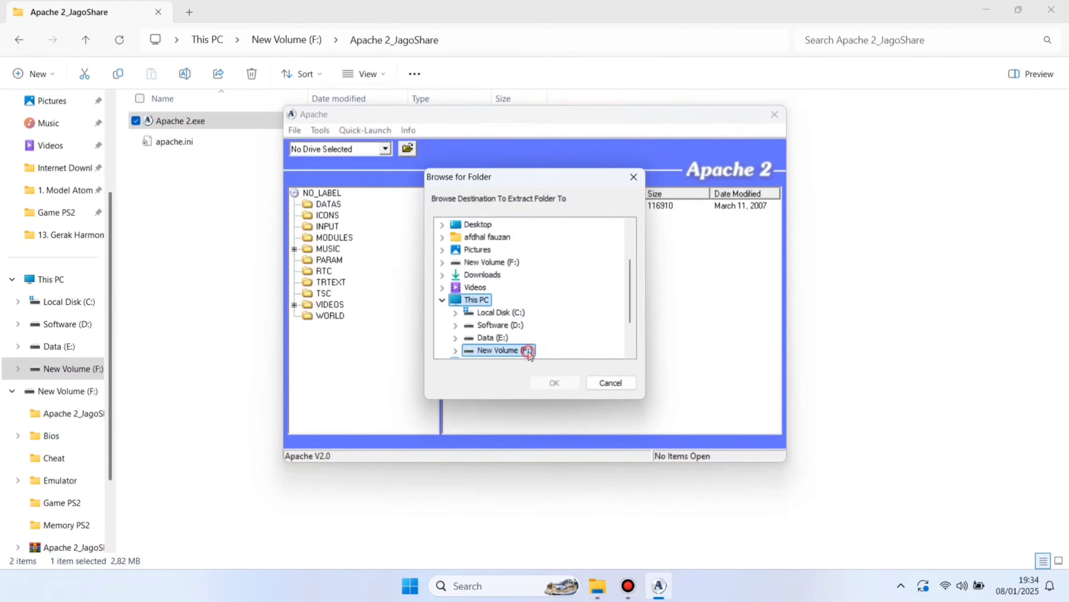
left_click(456, 350)
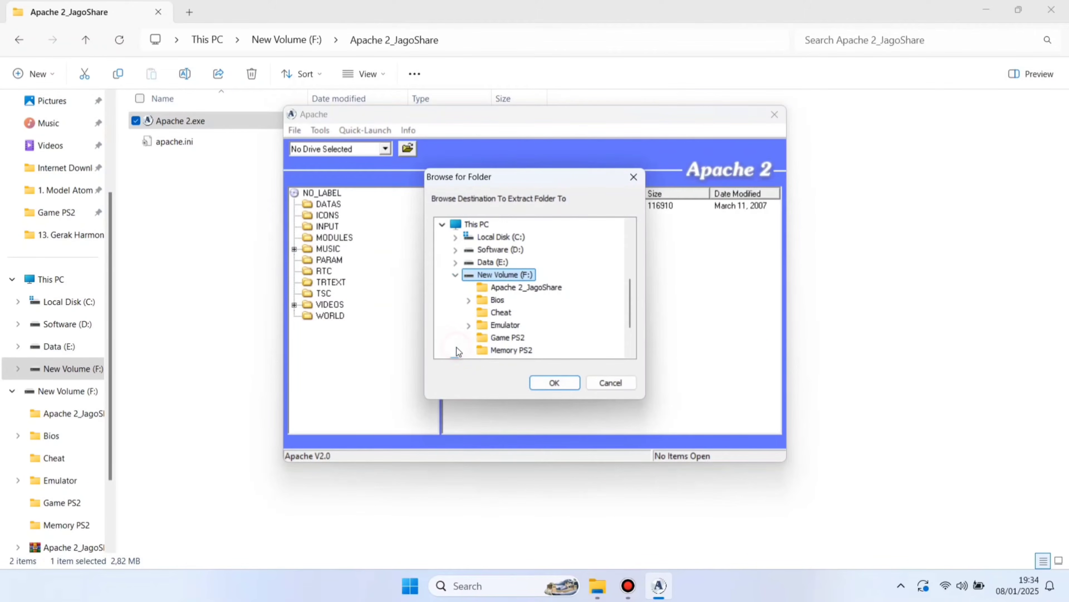
scroll(529, 318, "down", 1)
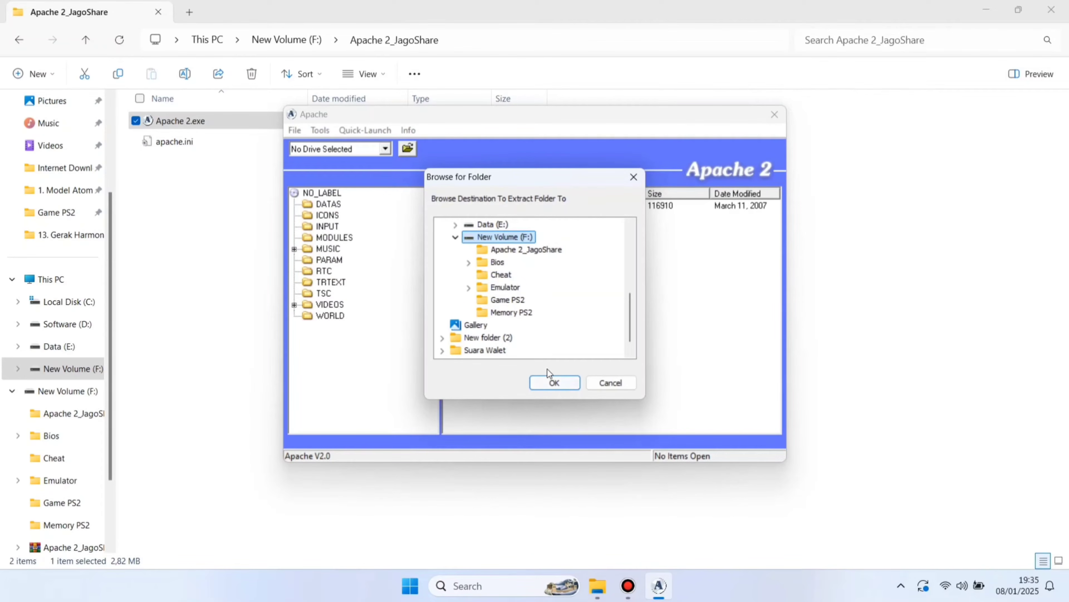
left_click(456, 240)
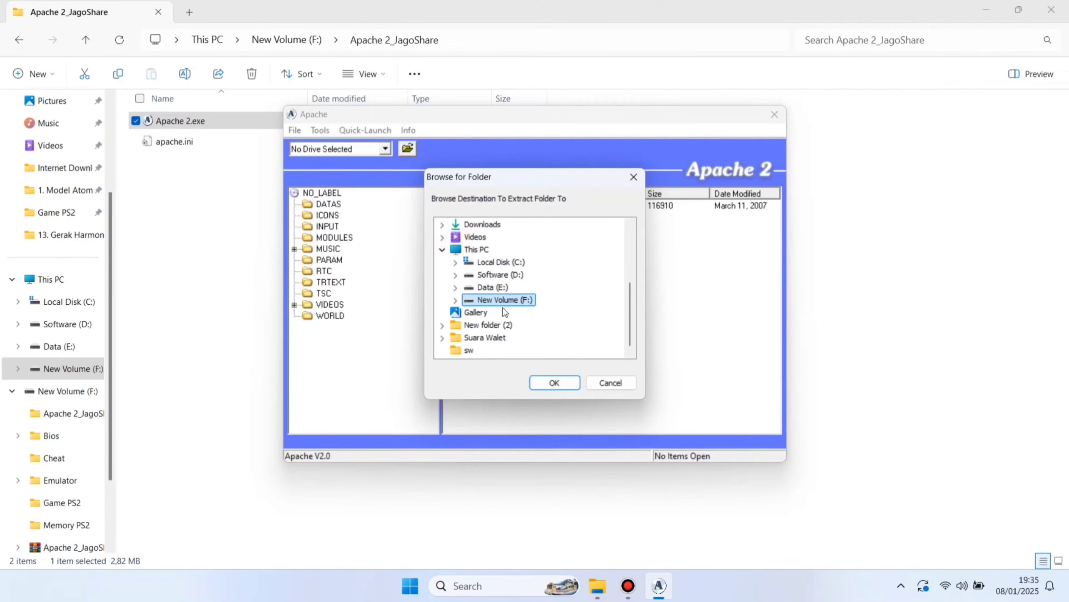
left_click(555, 382)
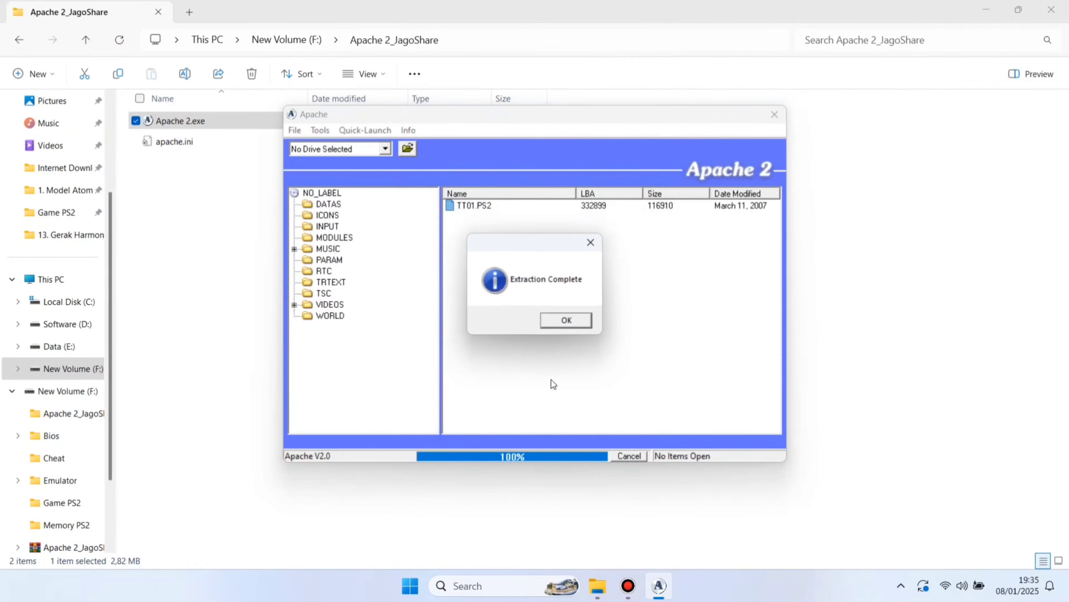
left_click(566, 317)
Step: Go to drive F: in File Explorer and make a duplicate of TT01.PS2 in the same location
left_click(297, 37)
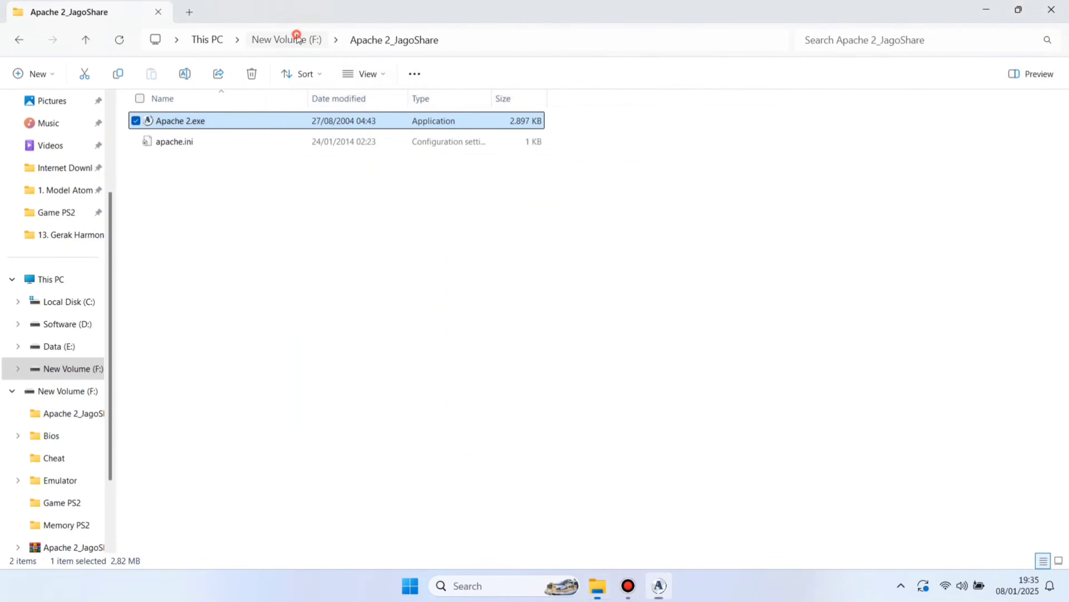
left_click(298, 37)
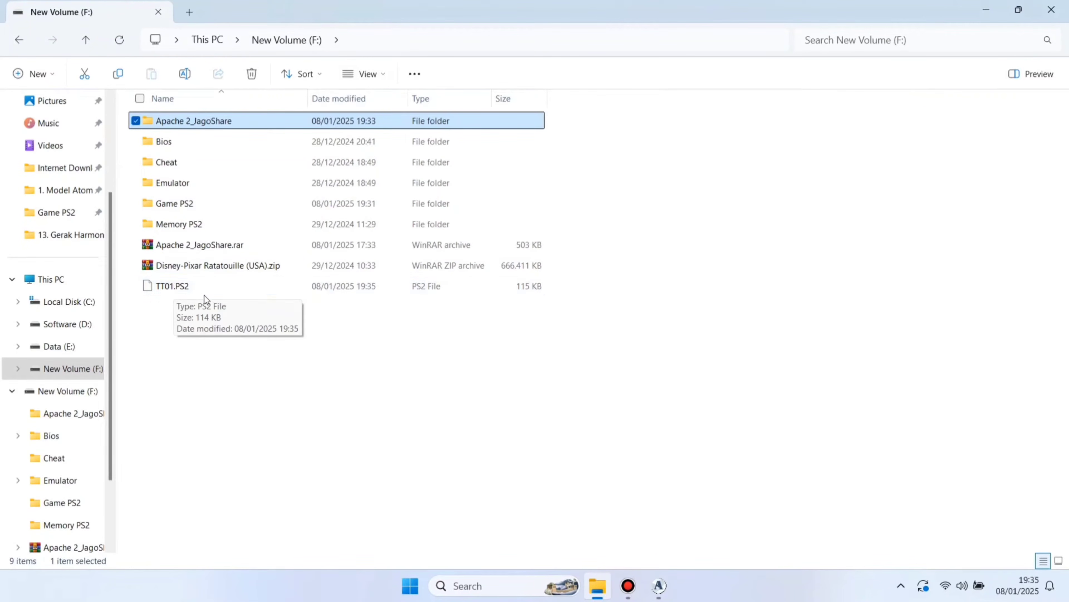
left_click(182, 286)
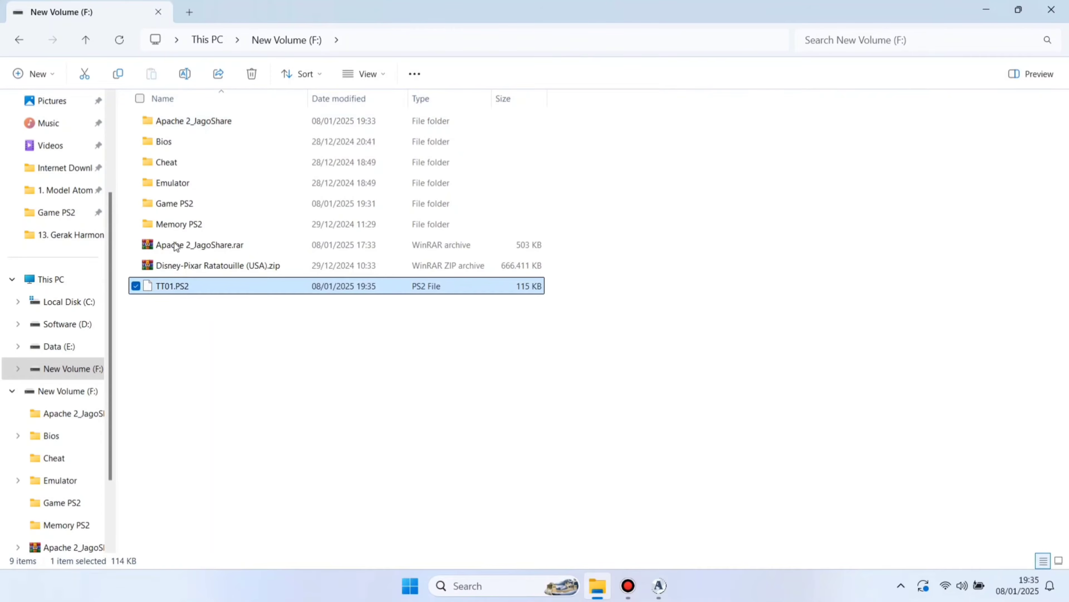
key("ctrl+l")
left_click(117, 74)
left_click(186, 348)
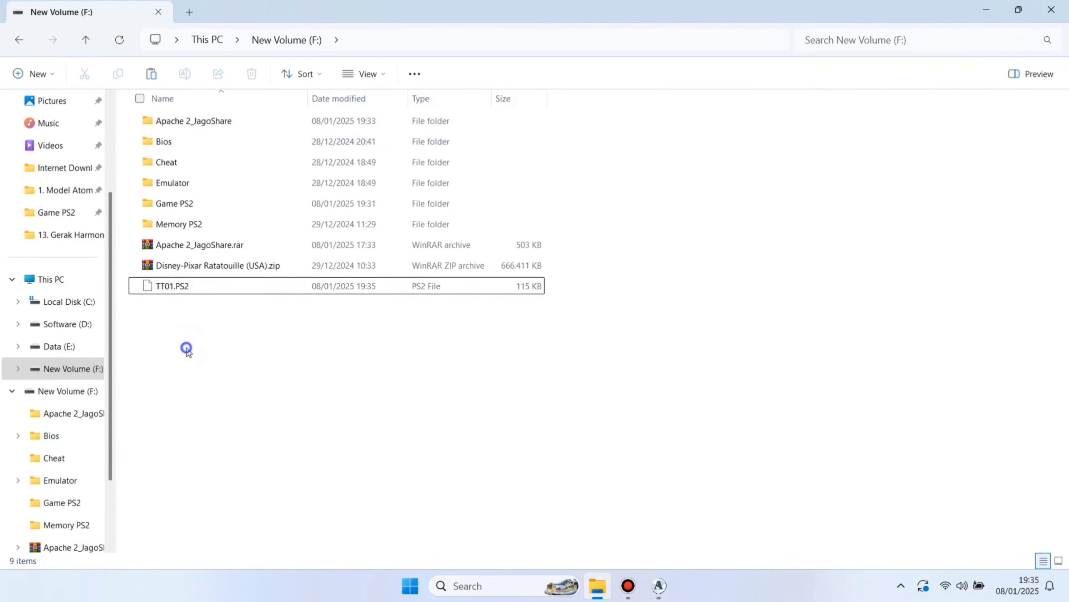
right_click(187, 348)
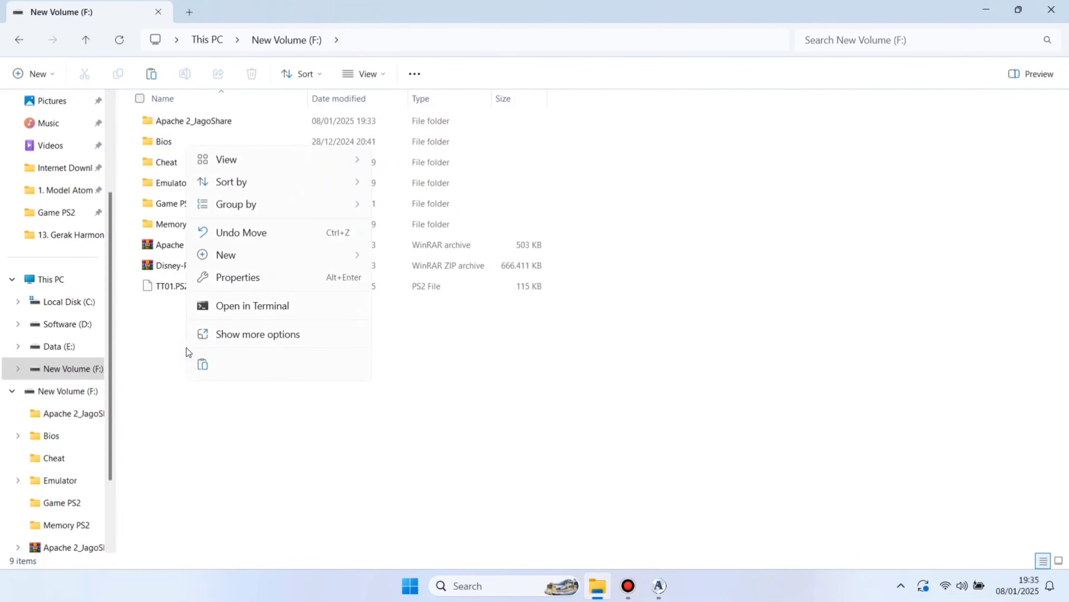
left_click(203, 365)
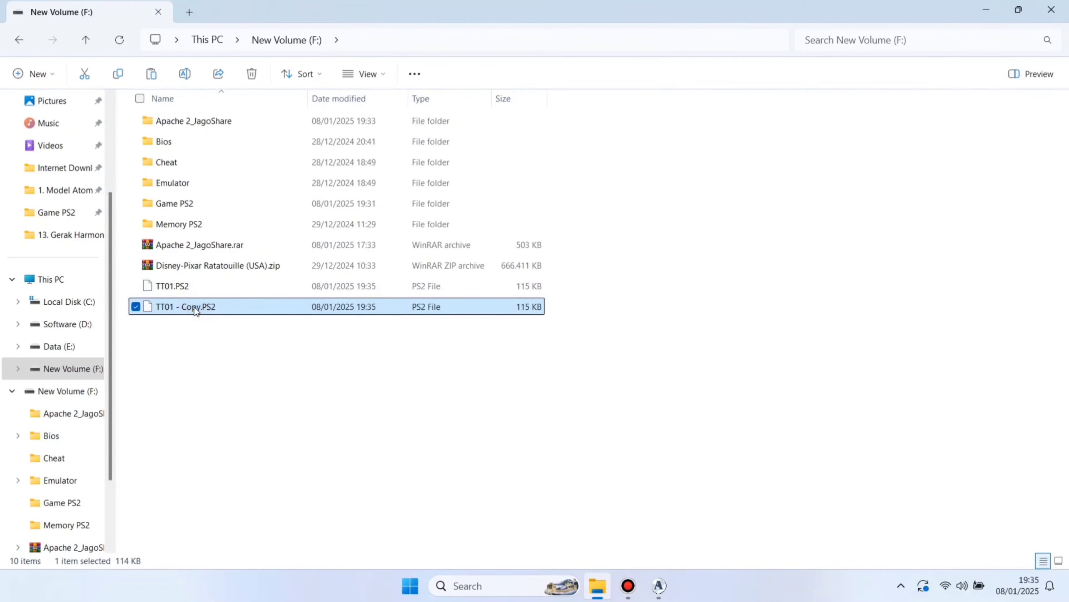
Step: Rename the duplicated PS2 file as TT01 Size Asli.PS2
left_click(193, 307)
left_click(193, 307)
key("Right")
key("Right")
key("BackSpace")
key("BackSpace")
key("BackSpace")
key("BackSpace")
key("BackSpace")
key("BackSpace")
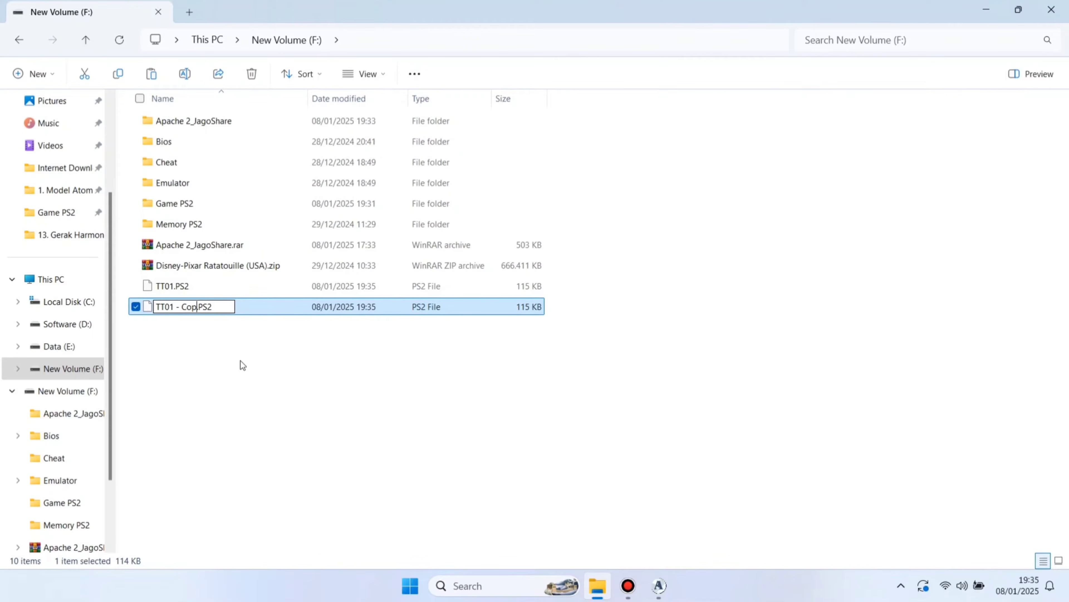
type("Size Asli")
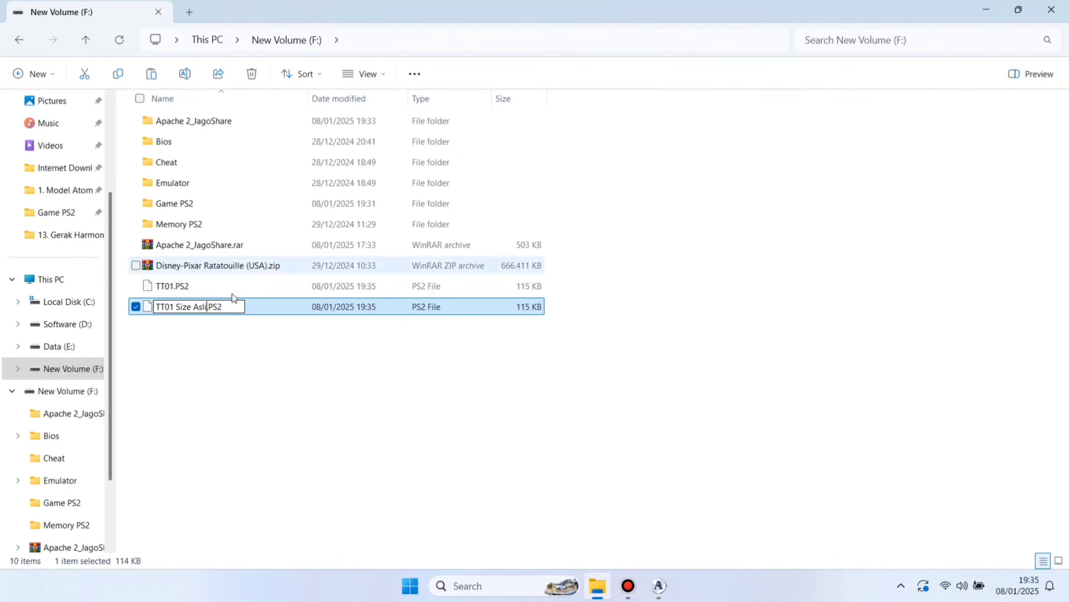
left_click(227, 391)
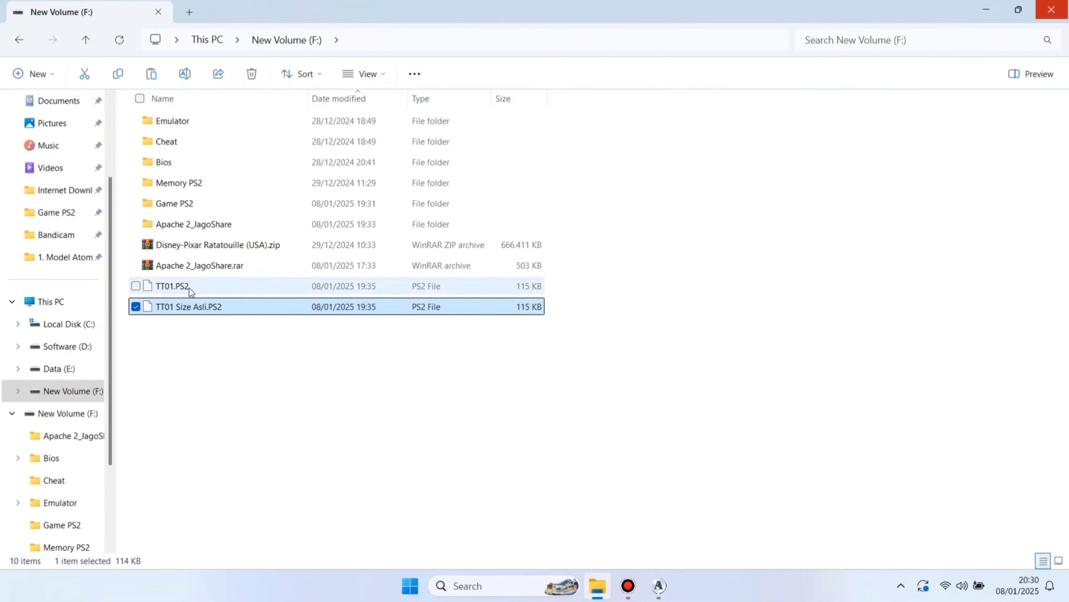
Step: Open the original TT01.PS2 in Notepad, maximize the window and skim the game text from the beginning
left_click(174, 286)
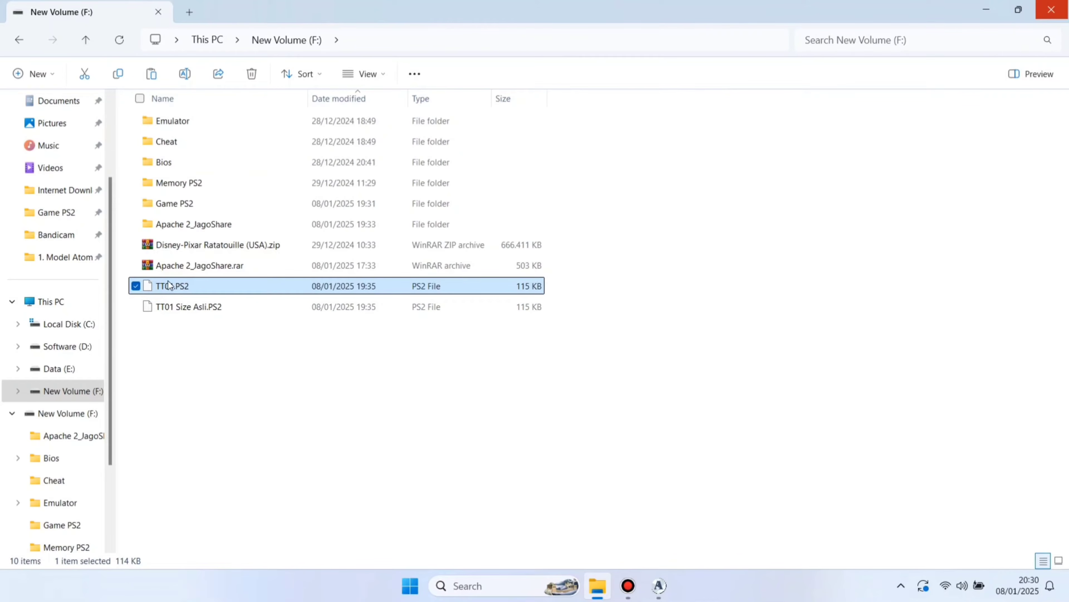
right_click(163, 288)
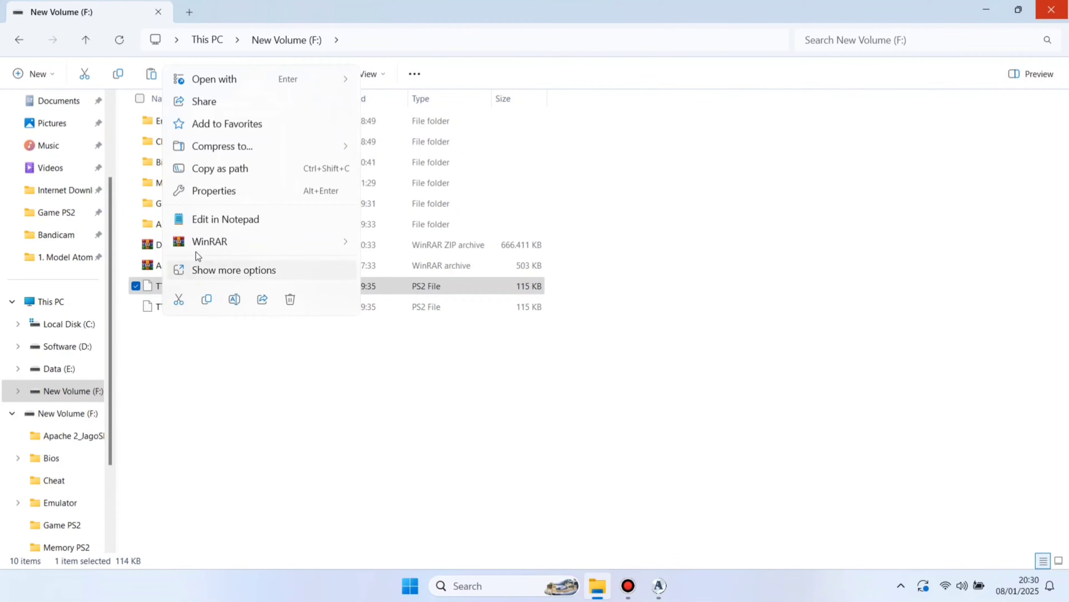
left_click(230, 221)
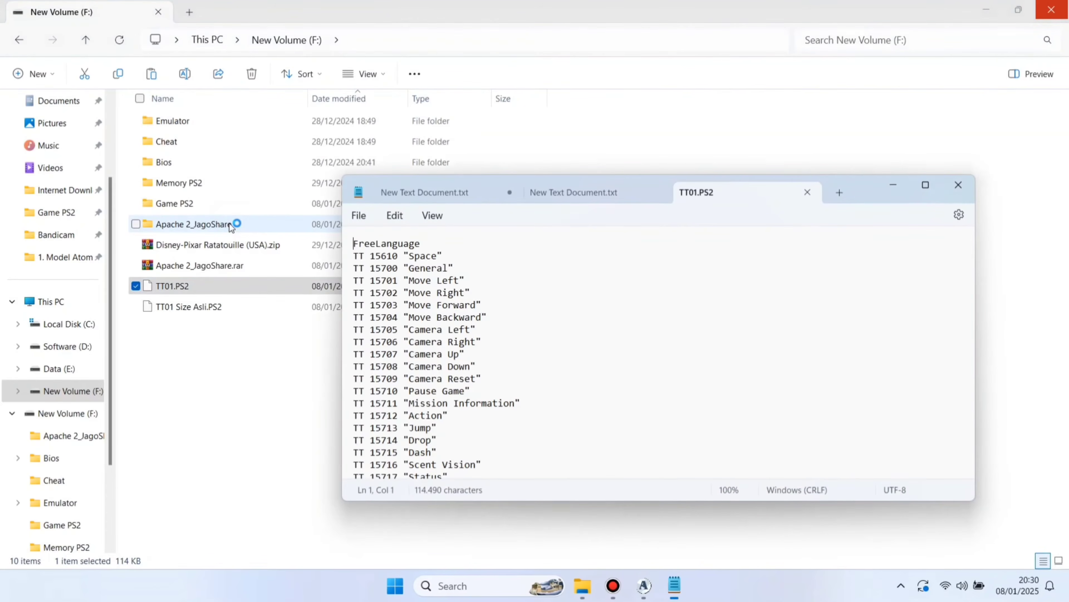
left_click(926, 183)
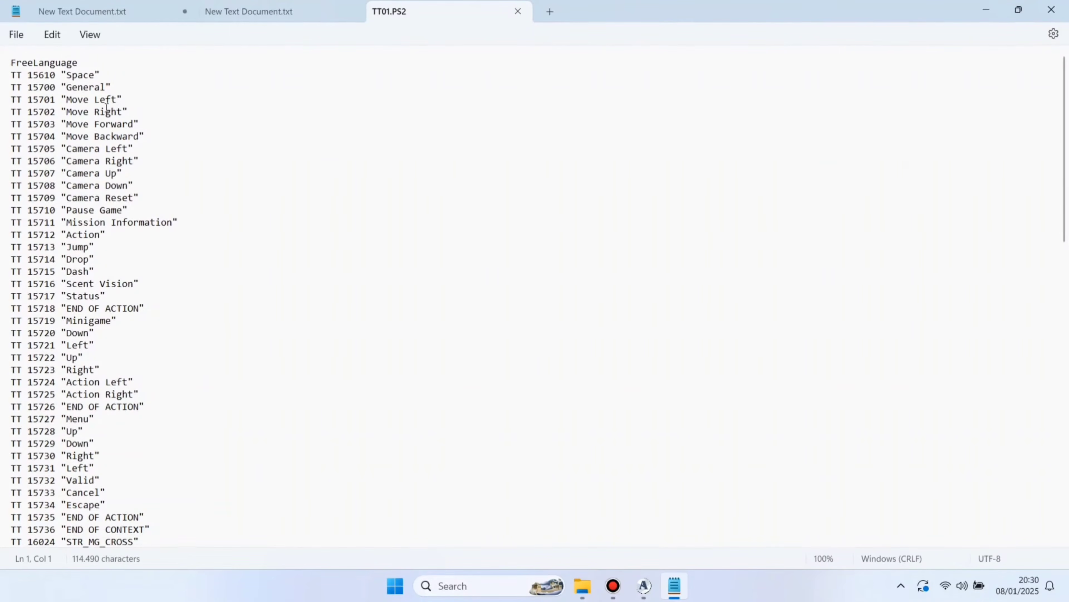
scroll(236, 254, "down", 4)
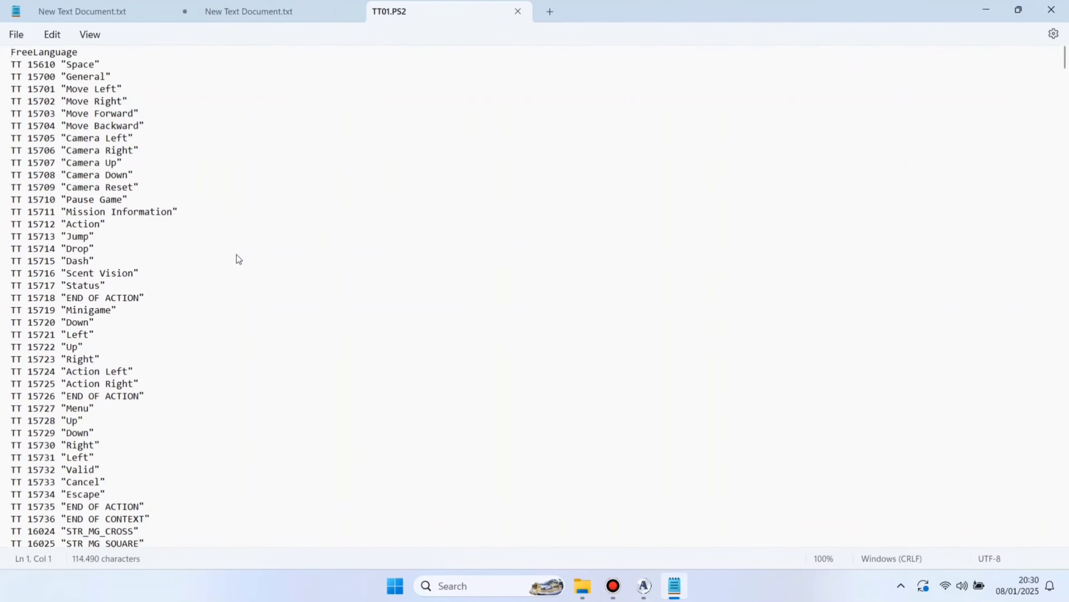
scroll(237, 254, "down", 2)
scroll(236, 254, "up", 6)
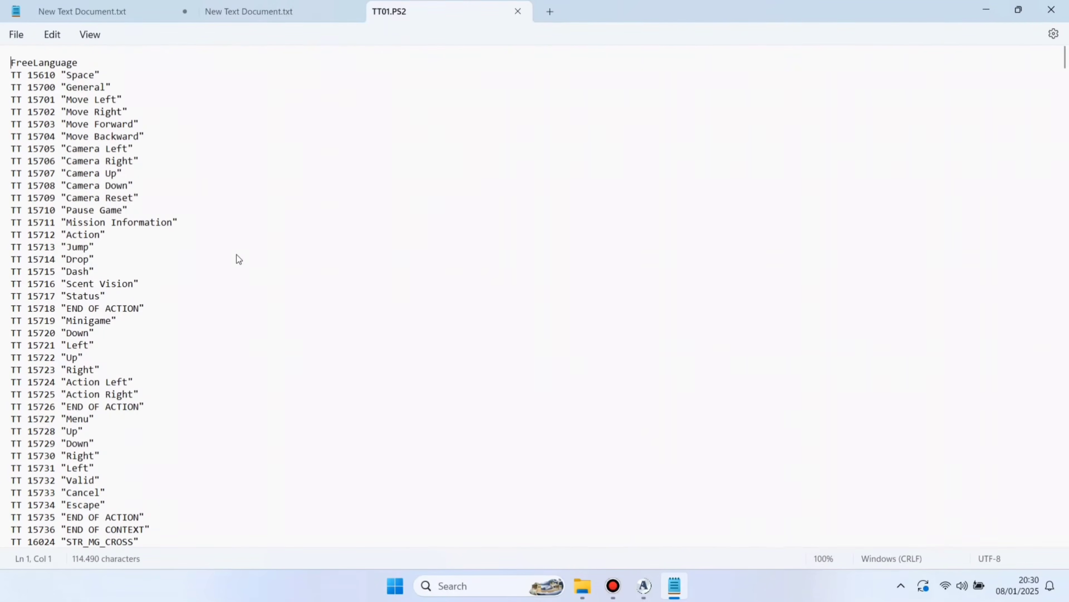
Step: In entry TT 101 of the game text, replace the word "Press" with "Tekan Tombol" in front of START
scroll(286, 255, "down", 6)
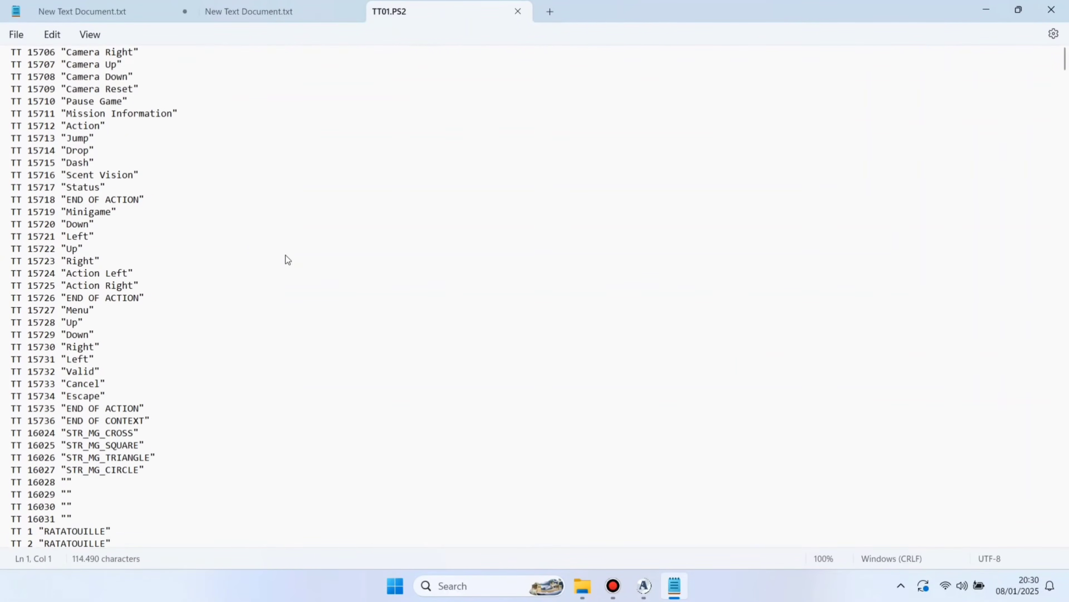
scroll(286, 255, "down", 17)
scroll(286, 255, "up", 9)
scroll(286, 255, "up", 1)
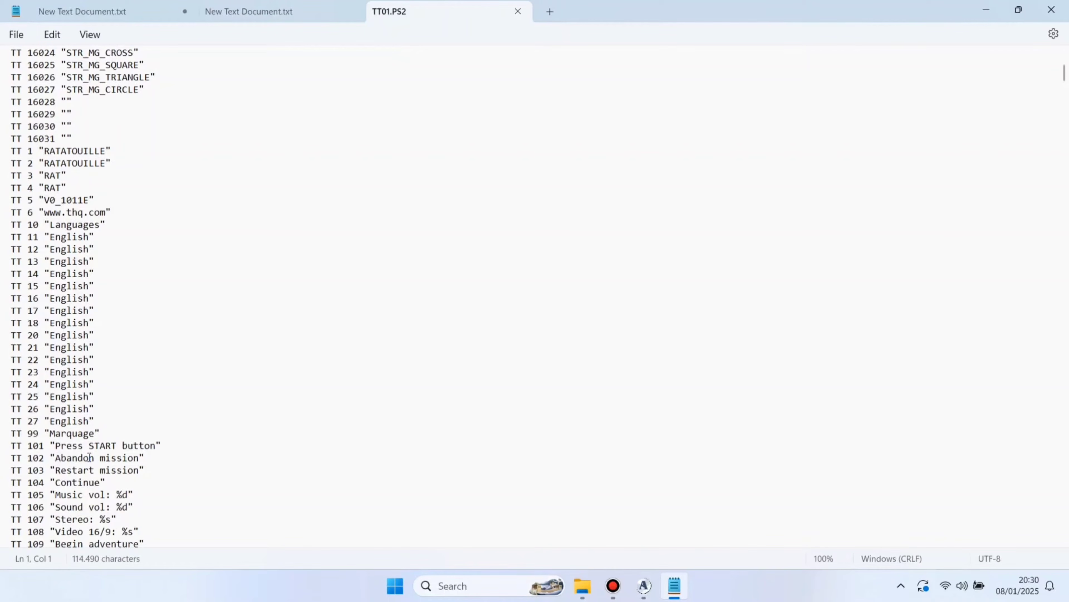
left_click(89, 445)
key("BackSpace")
key("BackSpace")
key("BackSpace")
key("BackSpace")
key("BackSpace")
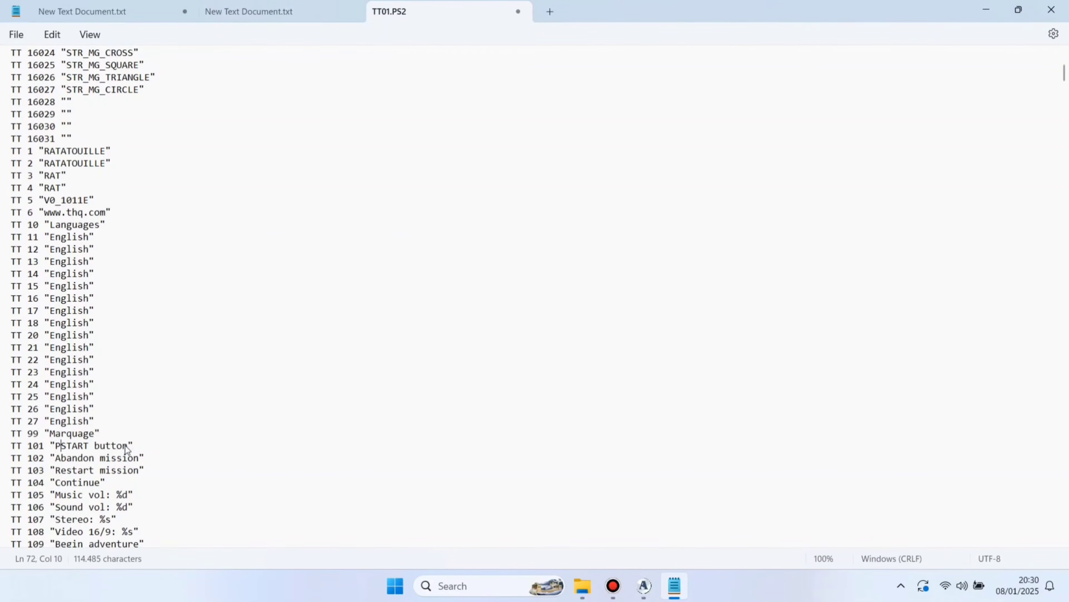
type("Tekan")
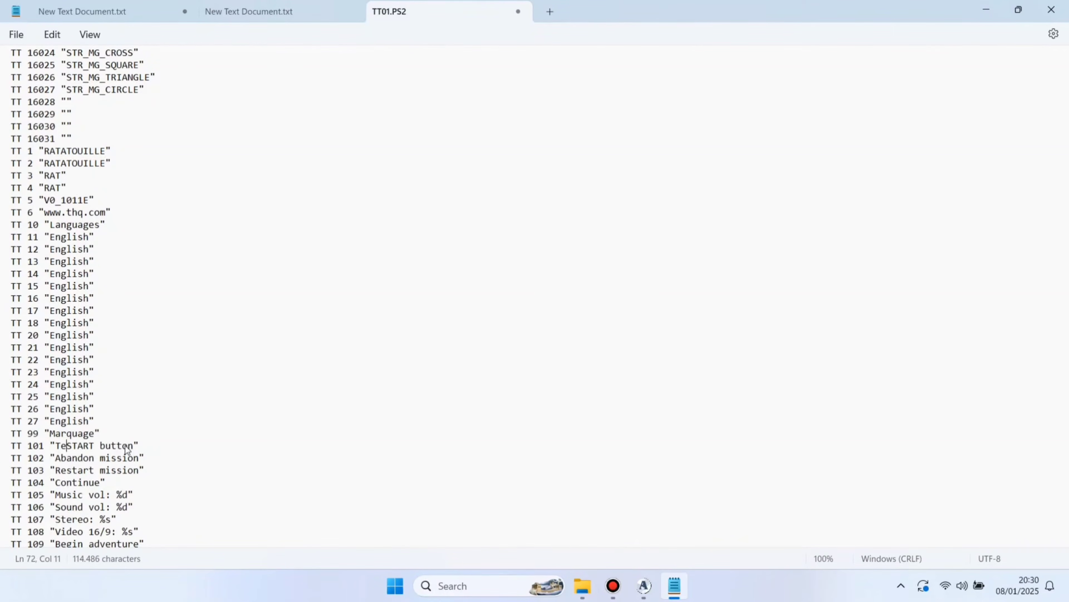
type(" Tom")
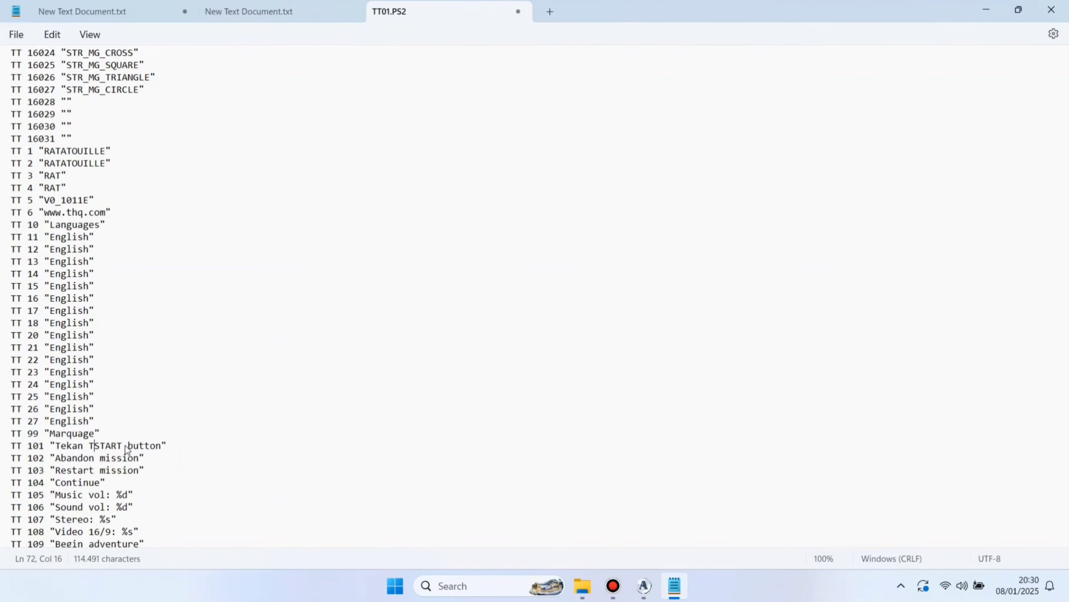
type("bol")
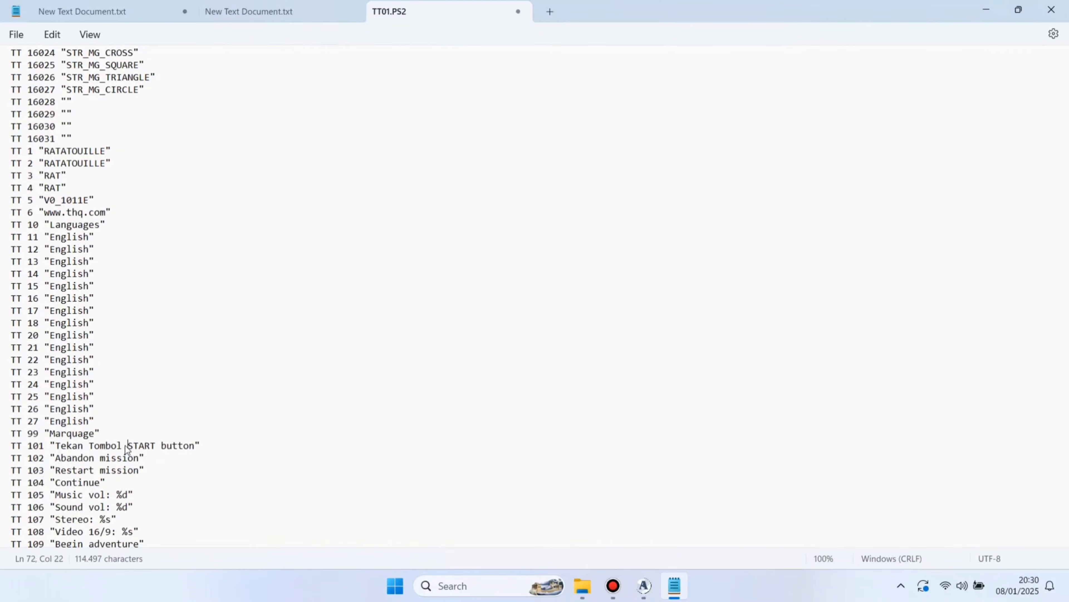
Step: Delete the word "button" after START in entry TT 101 and save TT01.PS2
key("Right")
key("shift+Right")
key("shift+Right")
key("shift+Right")
key("shift+Right")
key("shift+Right")
key("shift+Right")
key("shift+Right")
key("BackSpace")
left_click(19, 38)
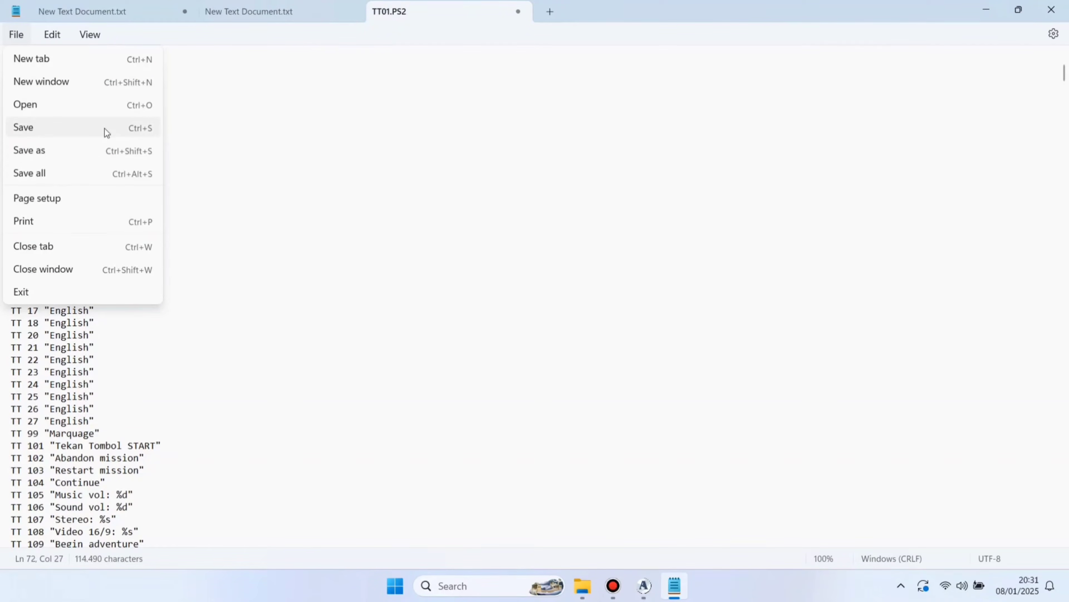
left_click(126, 127)
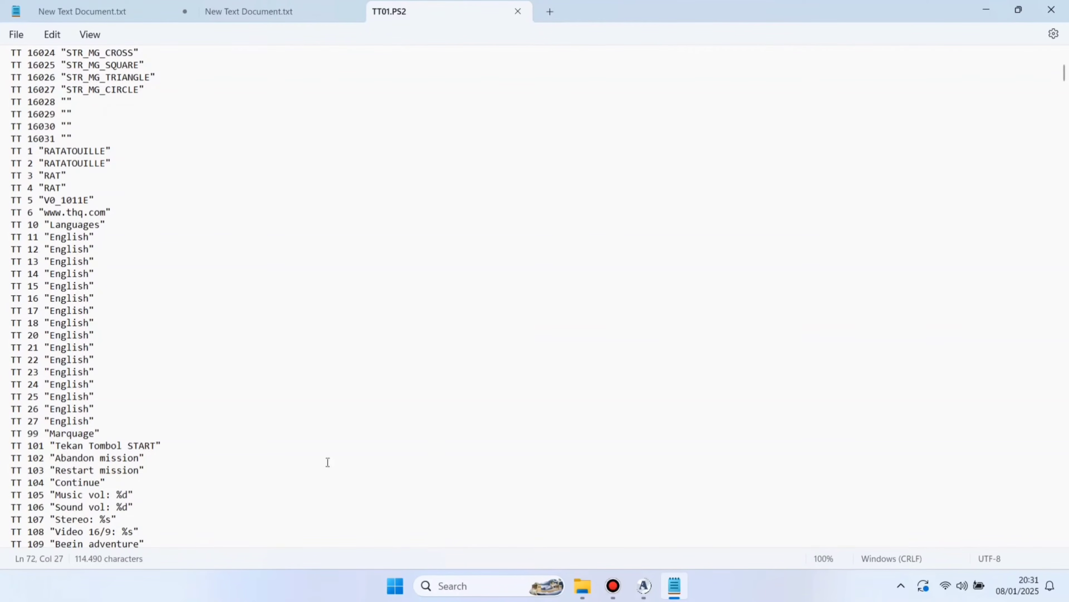
scroll(355, 480, "down", 3)
scroll(355, 480, "up", 8)
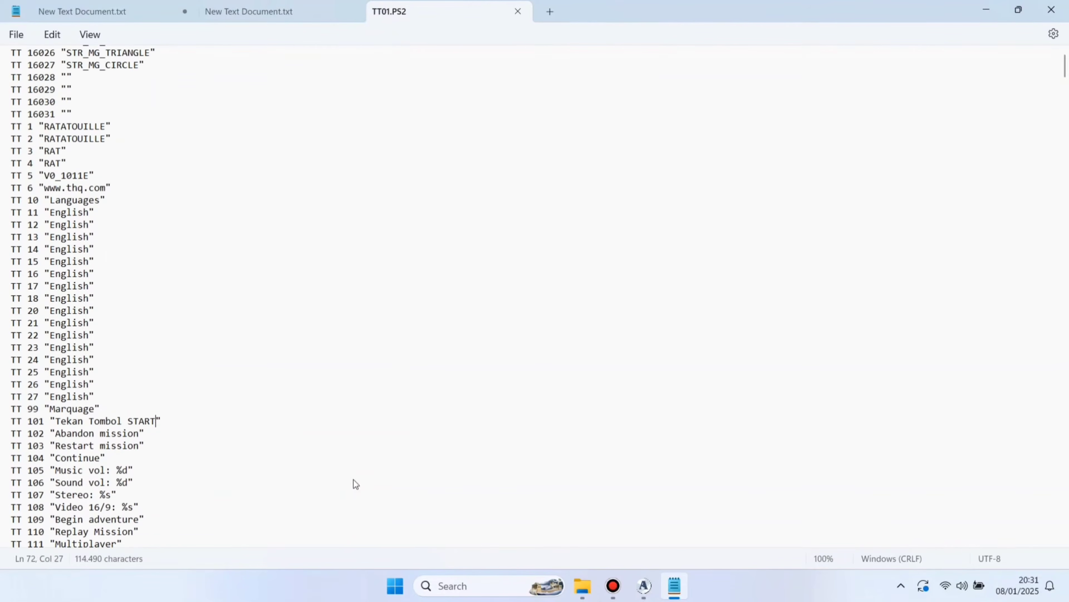
scroll(354, 480, "down", 4)
scroll(353, 481, "up", 4)
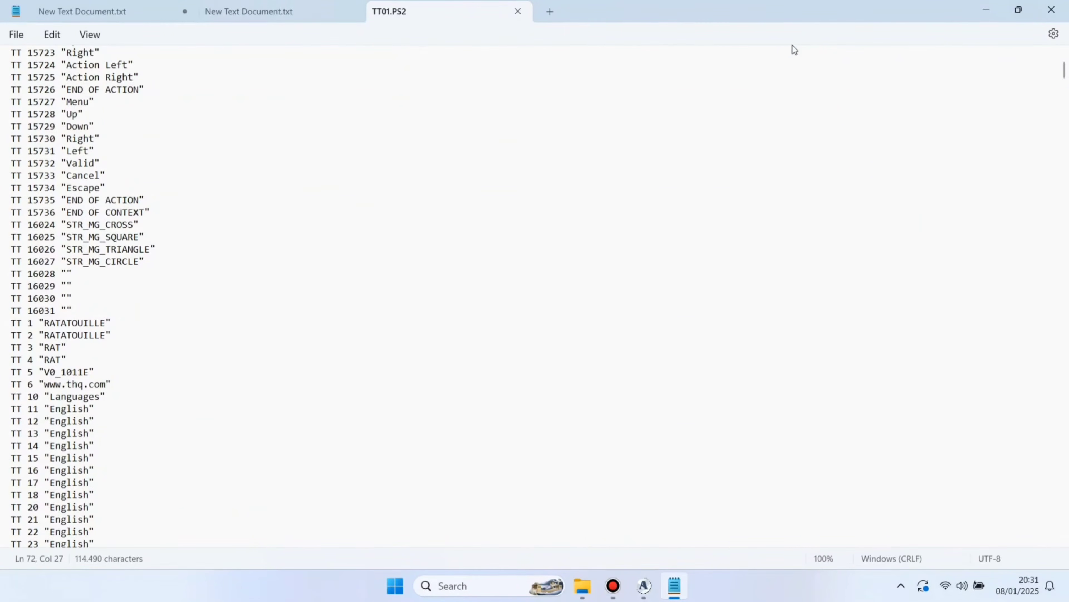
Step: Minimize Notepad, switch to Apache 2 and update the ISO's TT01.PS2 with the edited TT01.PS2 from New Volume (F:)
left_click(986, 9)
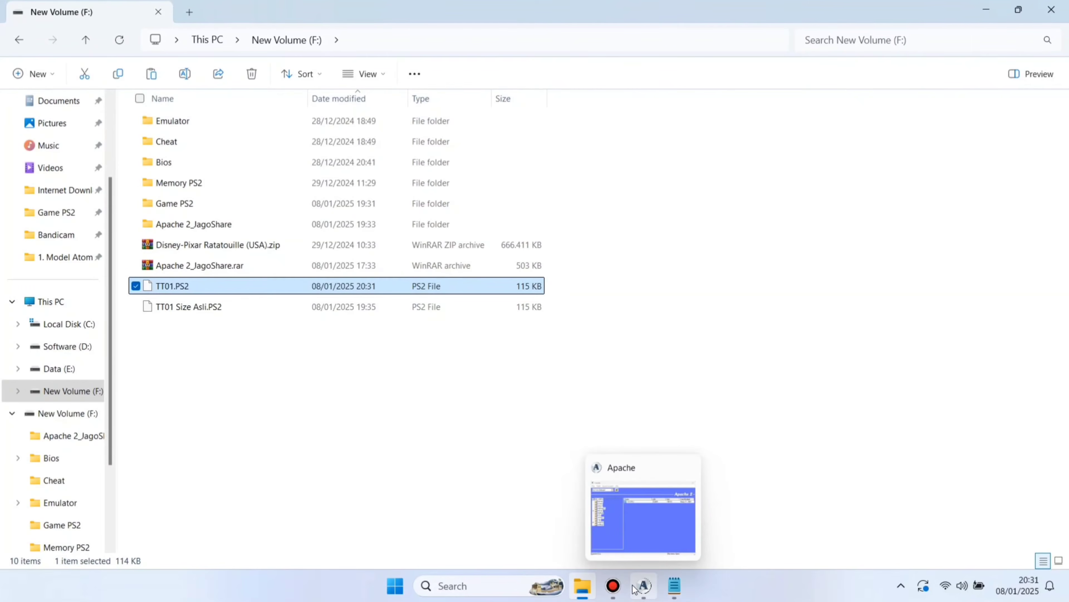
left_click(649, 593)
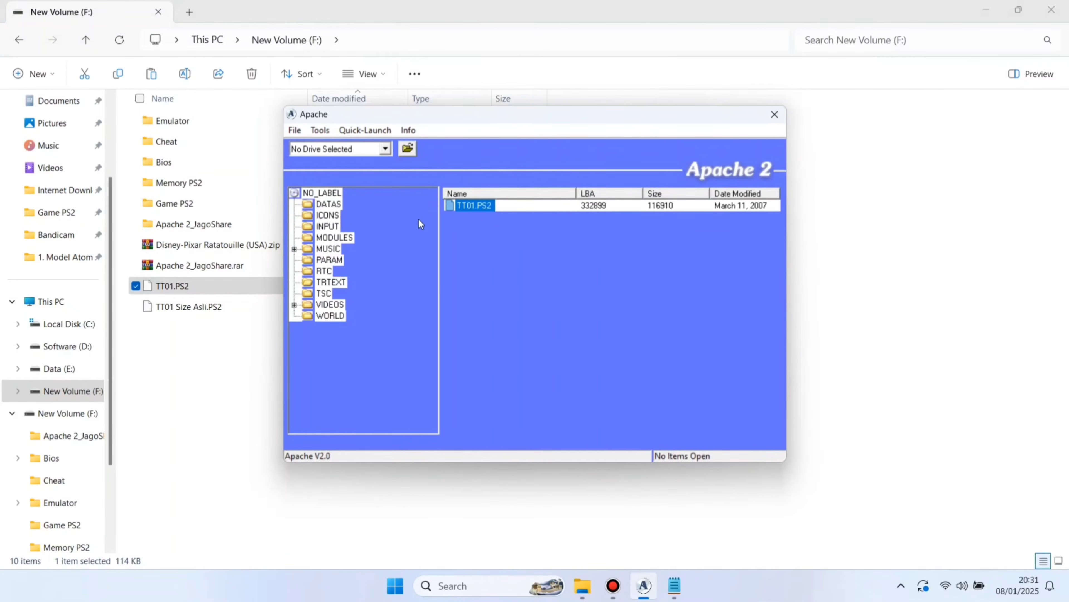
right_click(464, 205)
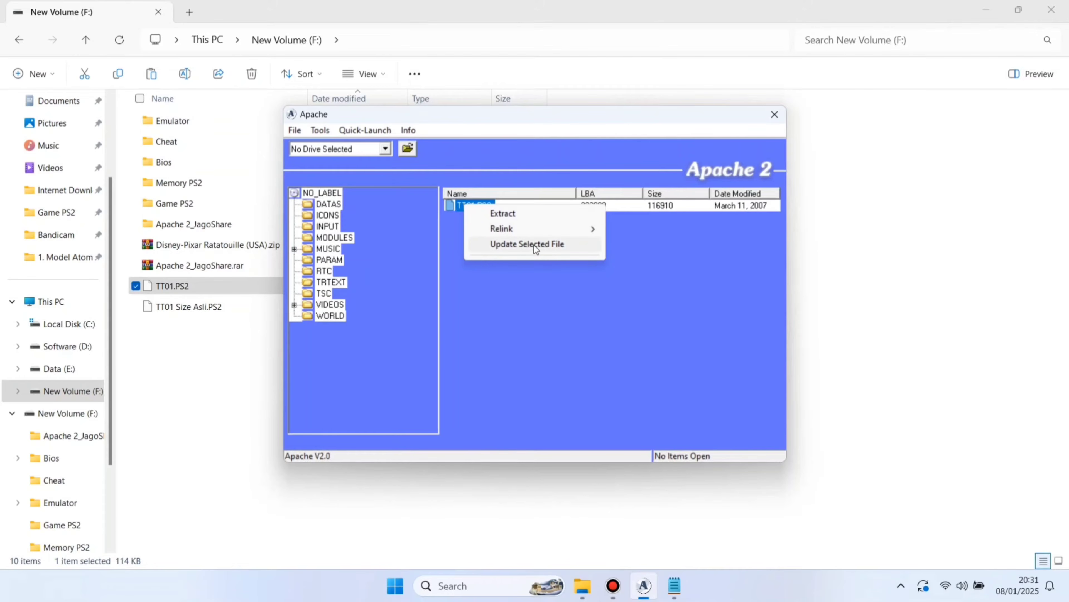
left_click(558, 245)
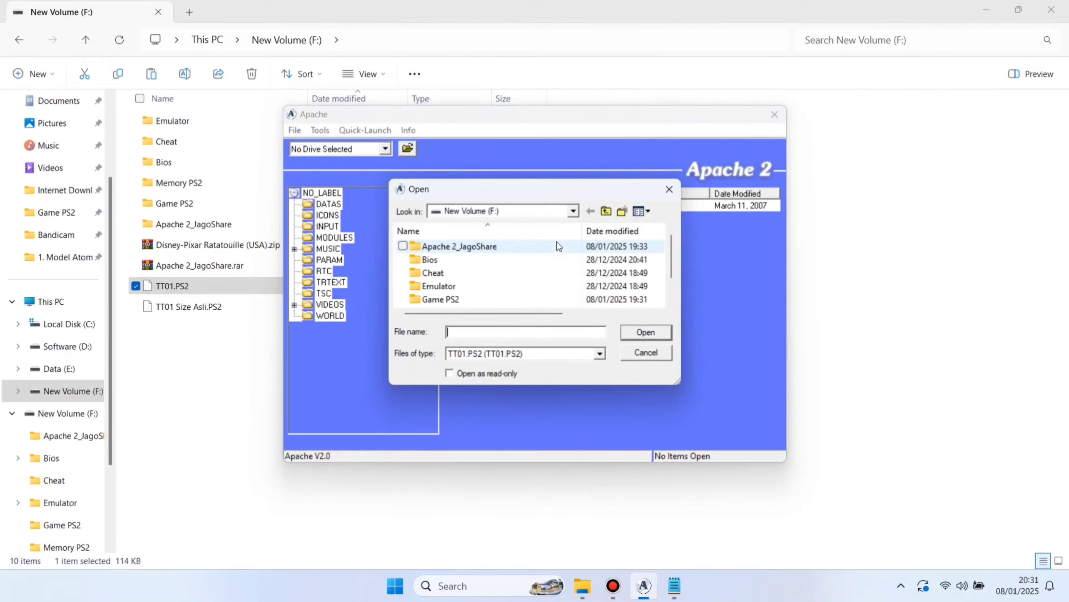
scroll(557, 246, "down", 1)
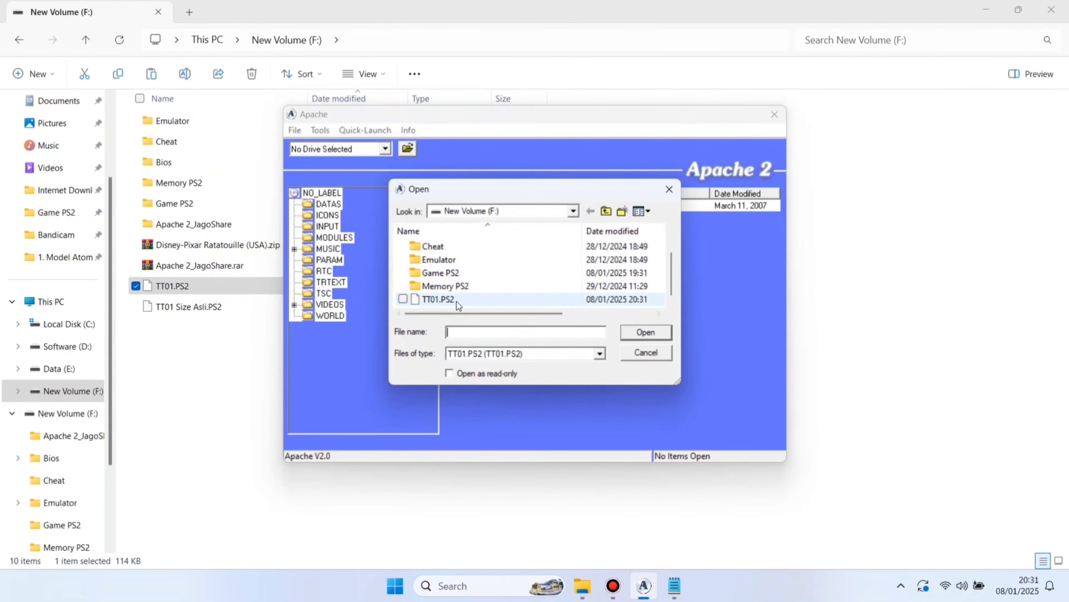
left_click(450, 299)
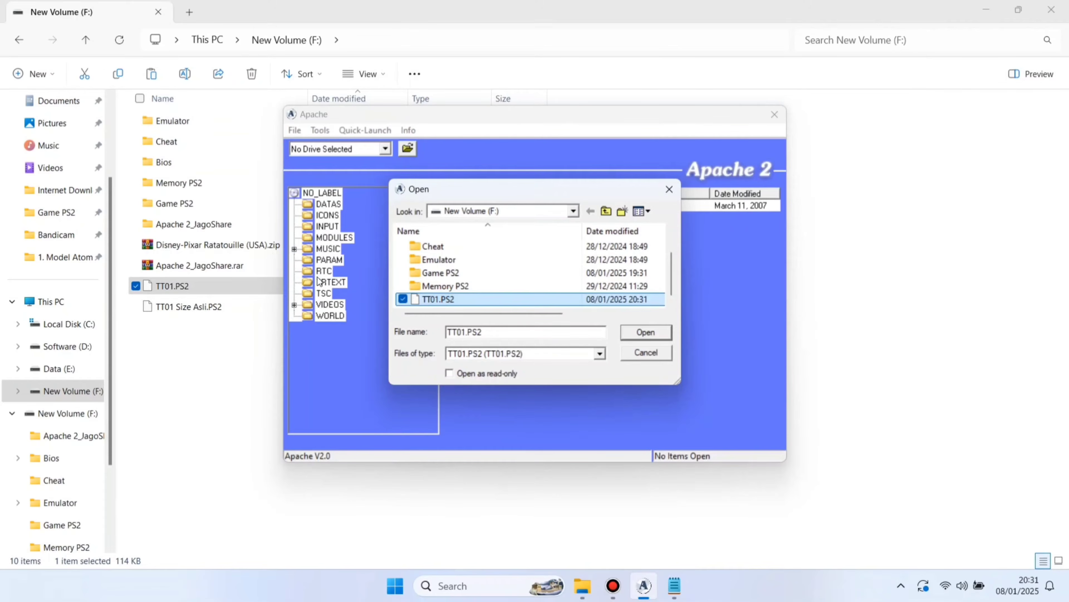
left_click(643, 332)
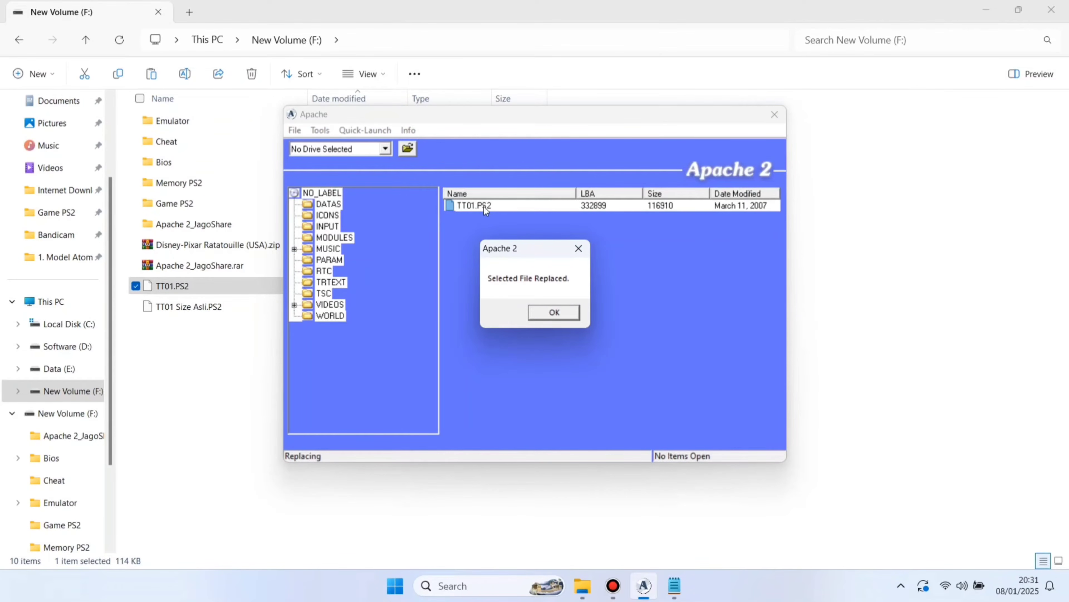
left_click(568, 314)
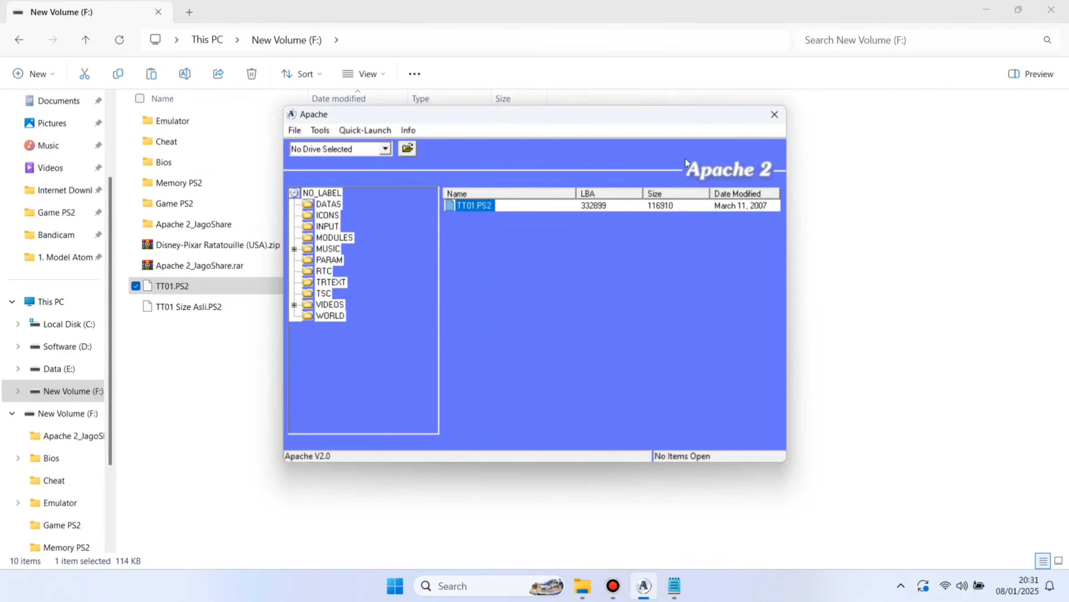
Step: Launch pcsx2-qt.exe from the Emulator folder on drive F: and boot the Ratatouille game in PCSX2
left_click(824, 228)
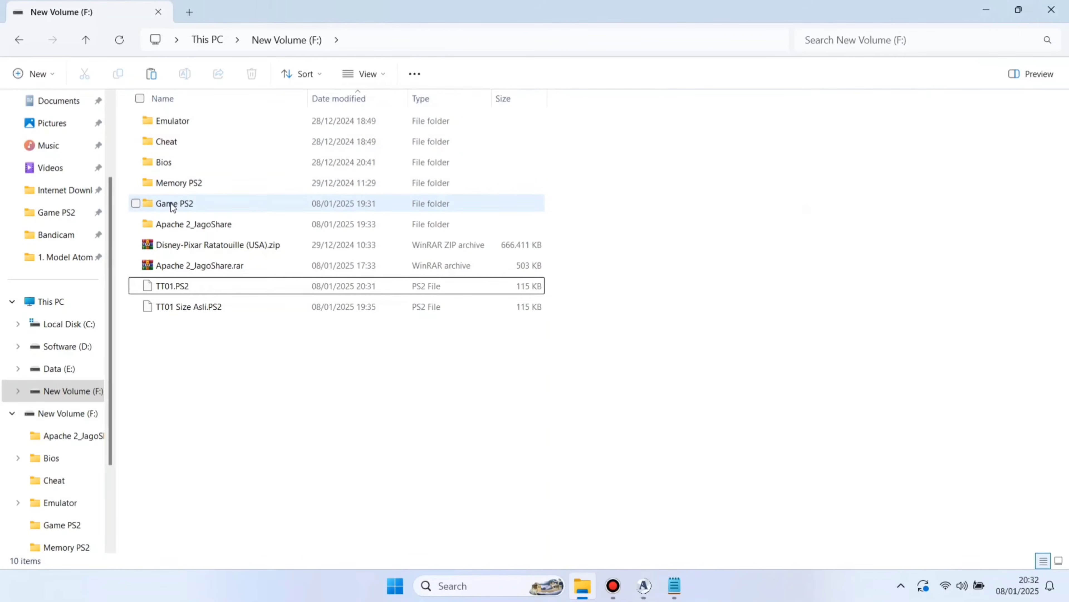
double_click(183, 120)
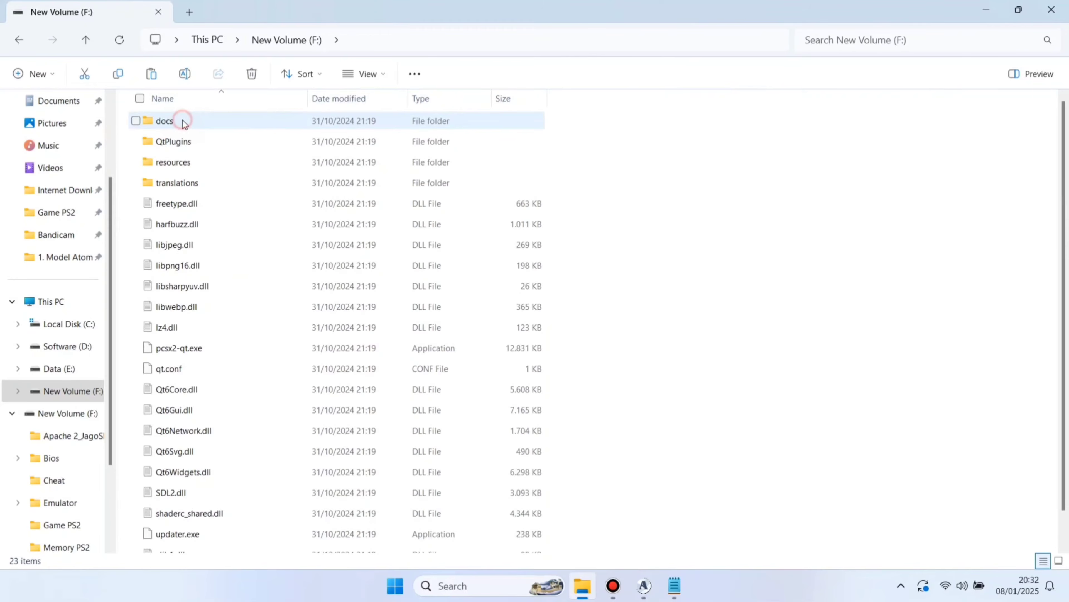
double_click(198, 353)
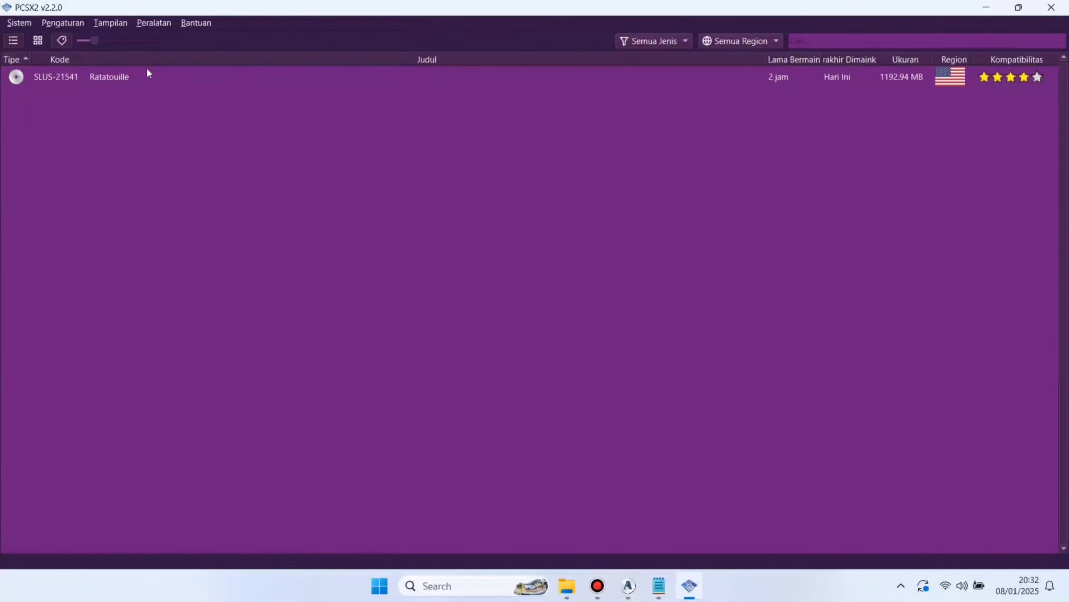
left_click(127, 80)
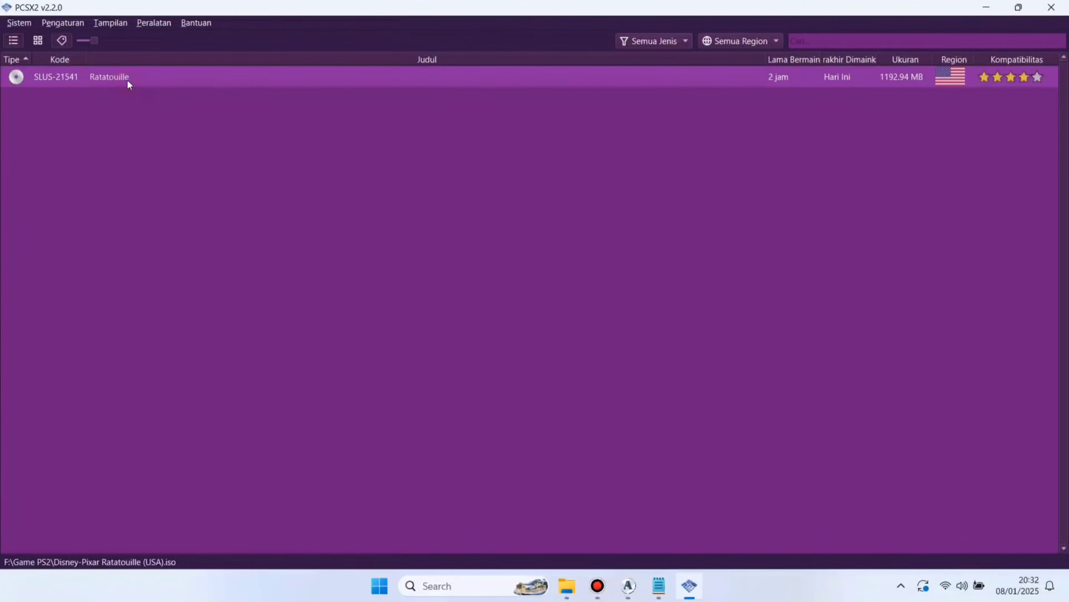
double_click(186, 76)
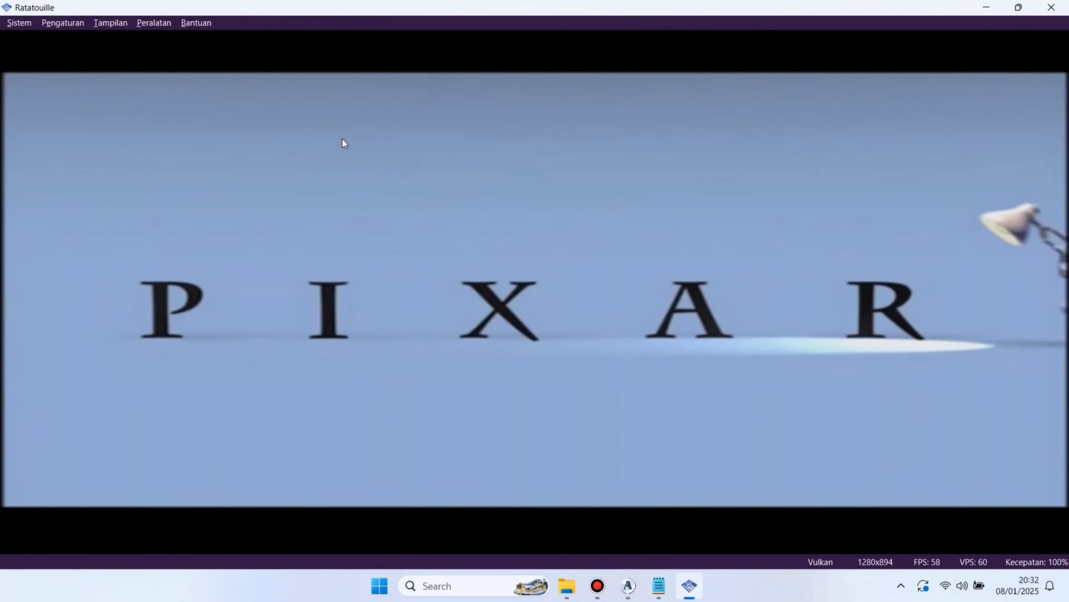
Step: Toggle the frame limiter during the intro, check the title screen's start text, and shut down the virtual machine
key("Escape")
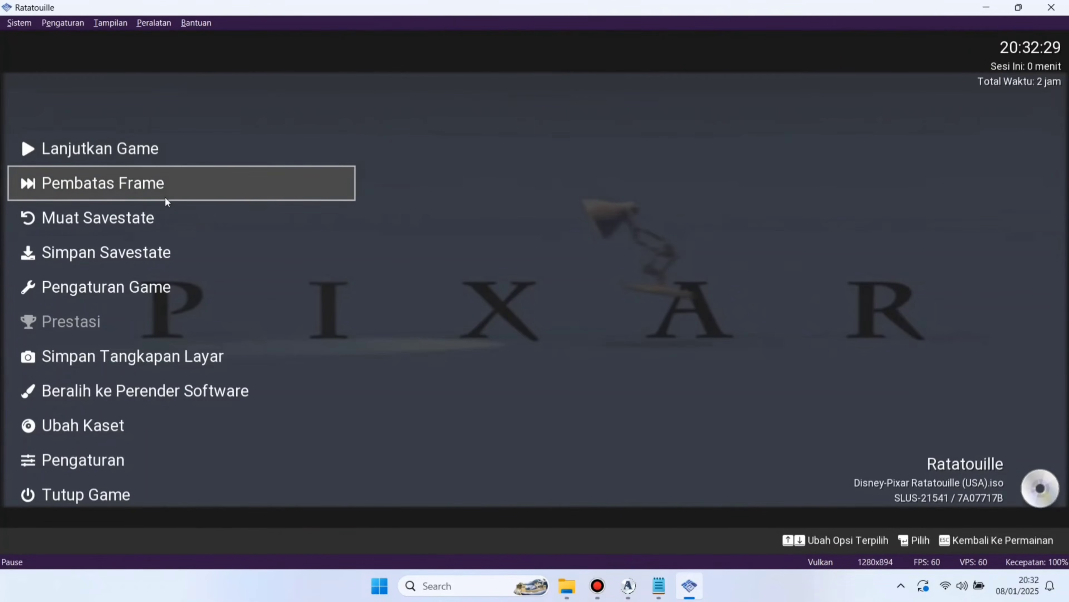
left_click(166, 184)
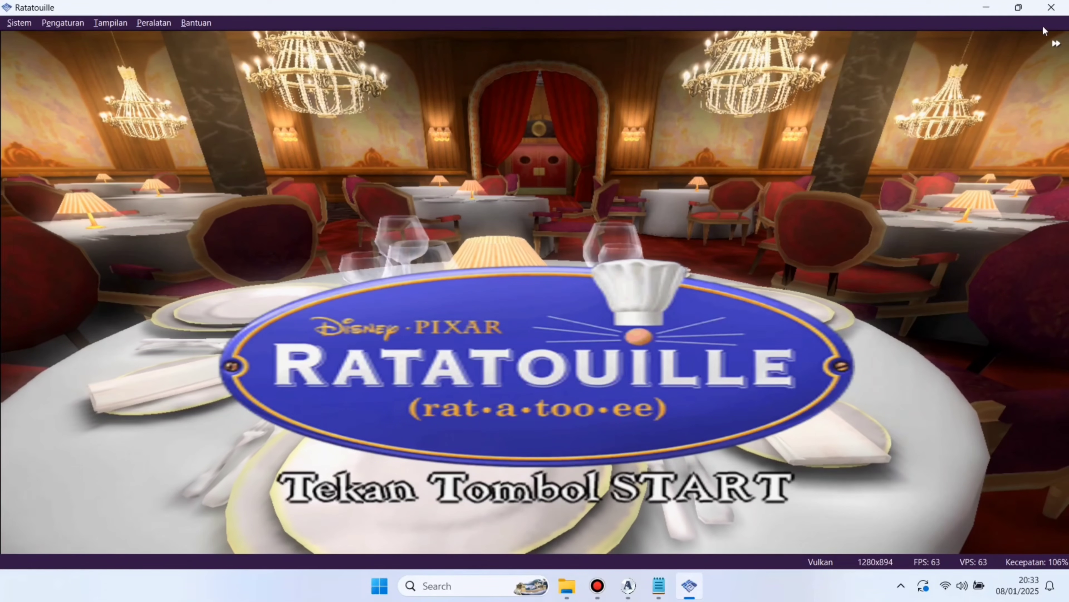
left_click(1052, 7)
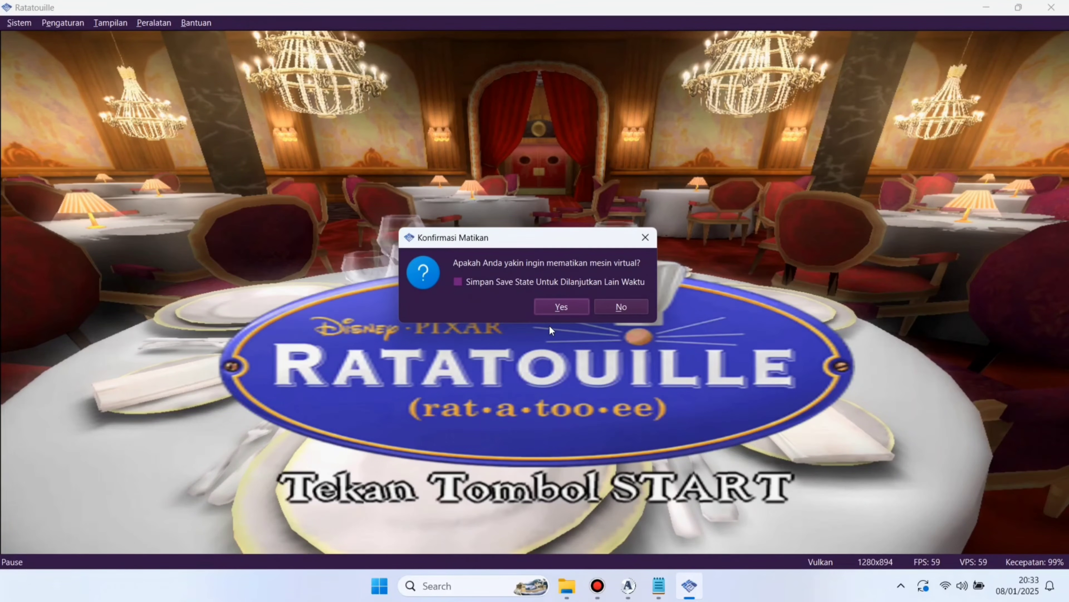
left_click(560, 308)
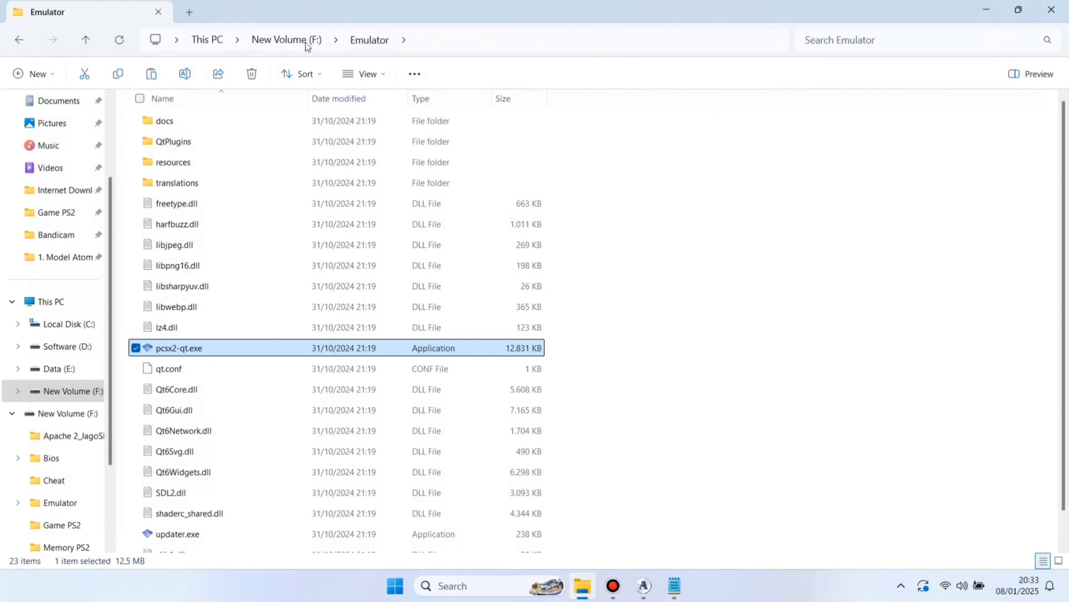
Step: Go back to the root of New Volume (F:), select TT01.PS2 and switch to its open text in Notepad
left_click(288, 40)
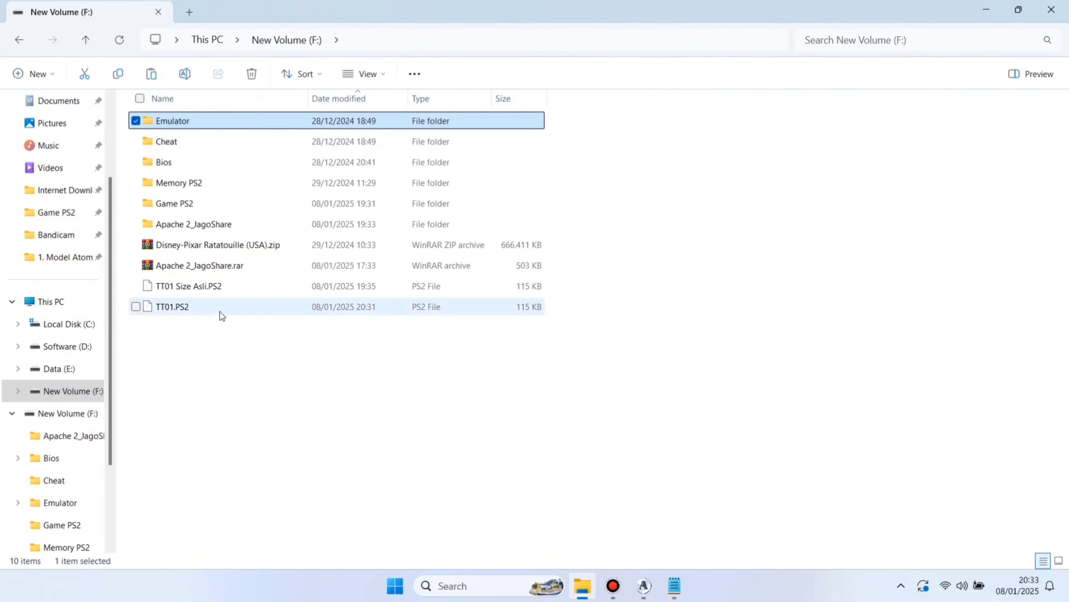
left_click(299, 359)
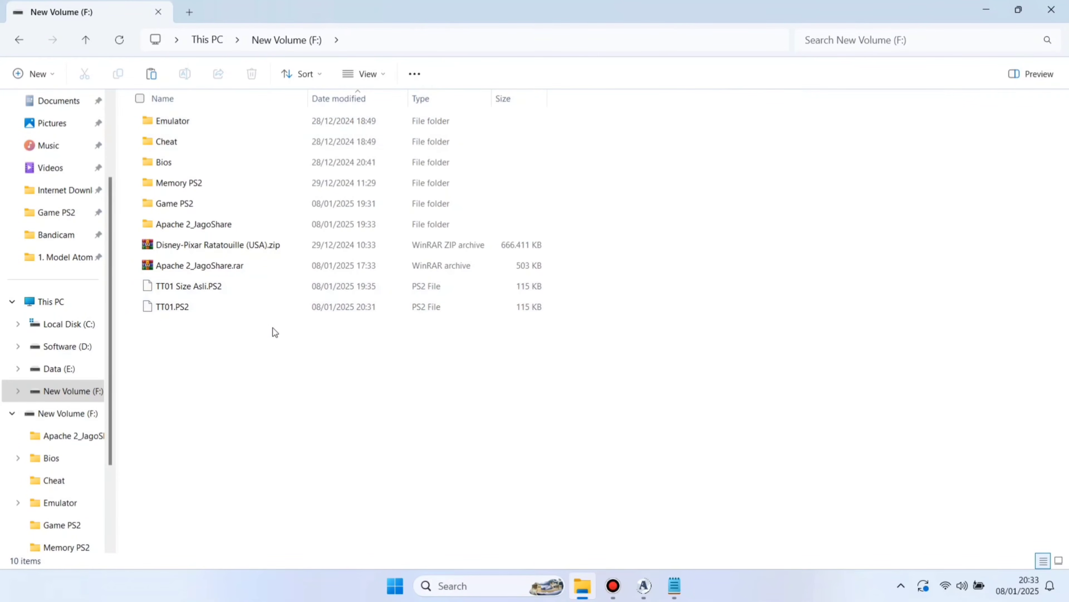
left_click(214, 309)
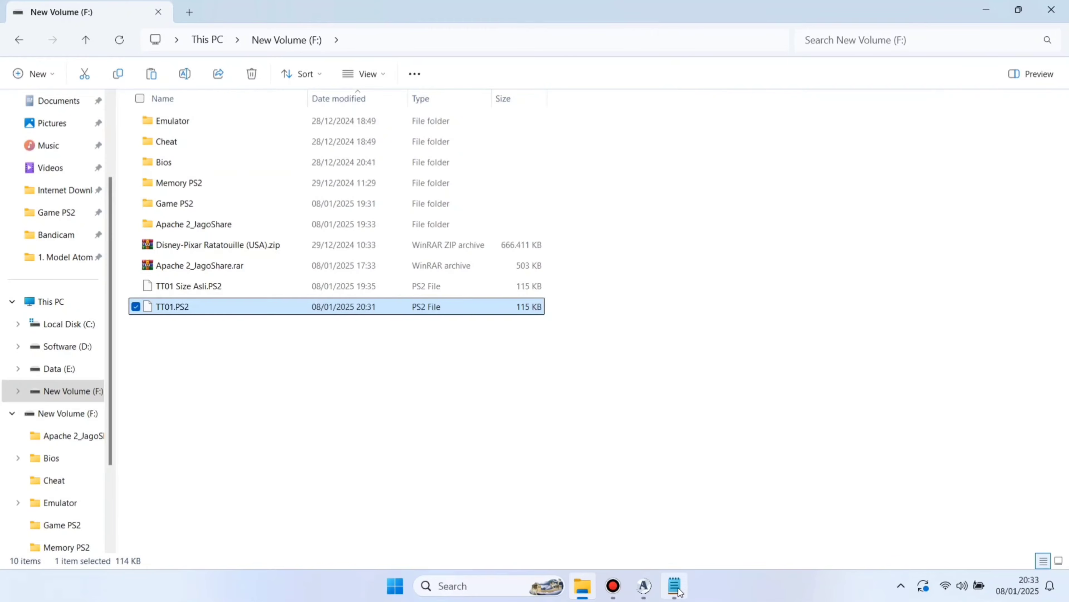
left_click(676, 587)
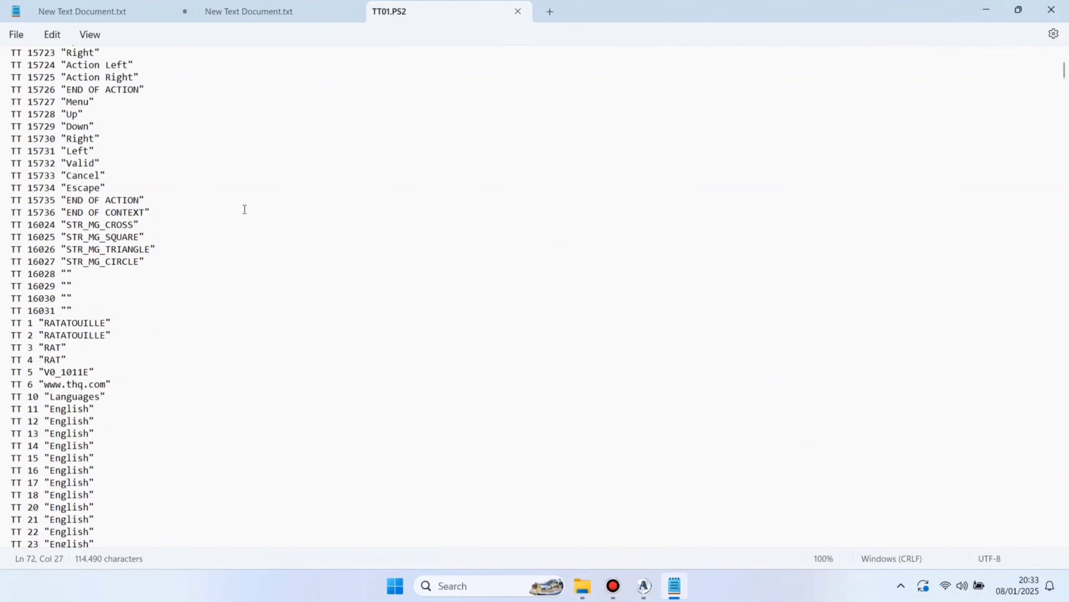
scroll(264, 360, "down", 1)
scroll(265, 360, "up", 1)
Step: Search the TT01.PS2 game text for "Loading"
left_click(21, 40)
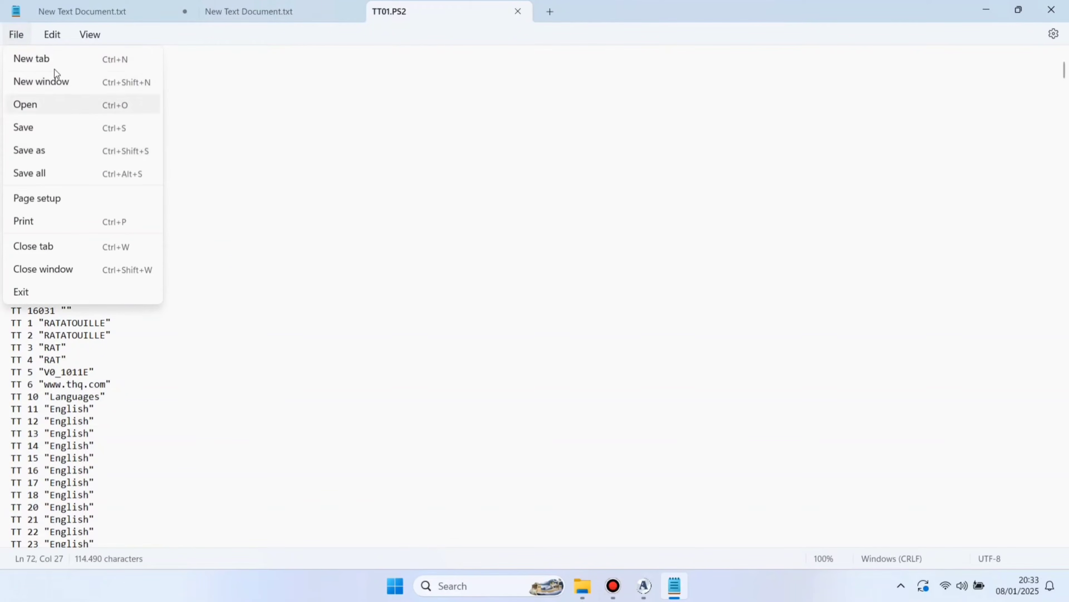
mouse_move(56, 37)
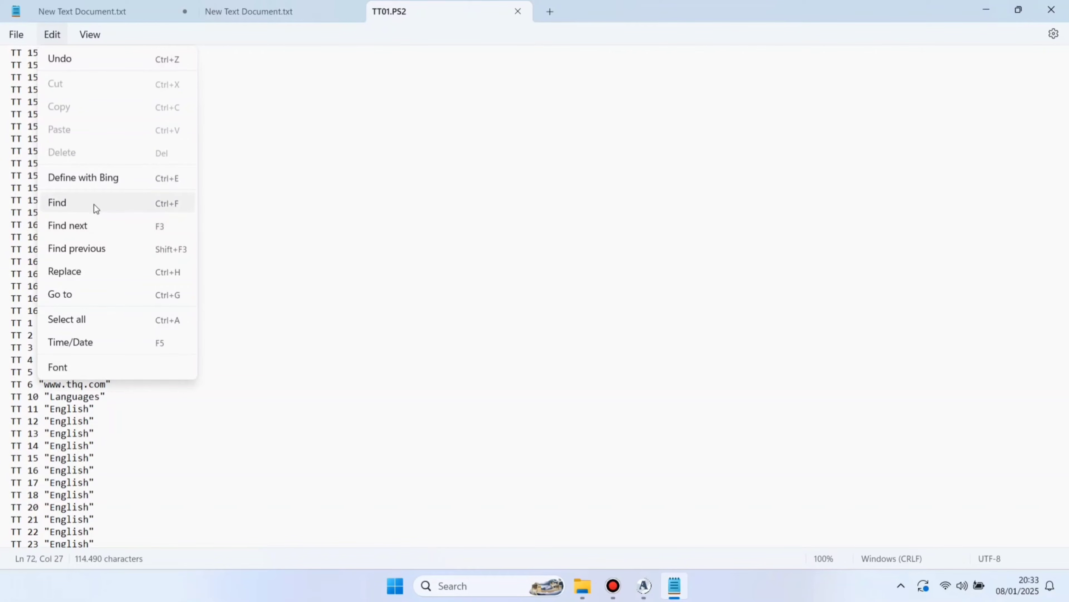
left_click(106, 202)
left_click(337, 69)
key("BackSpace")
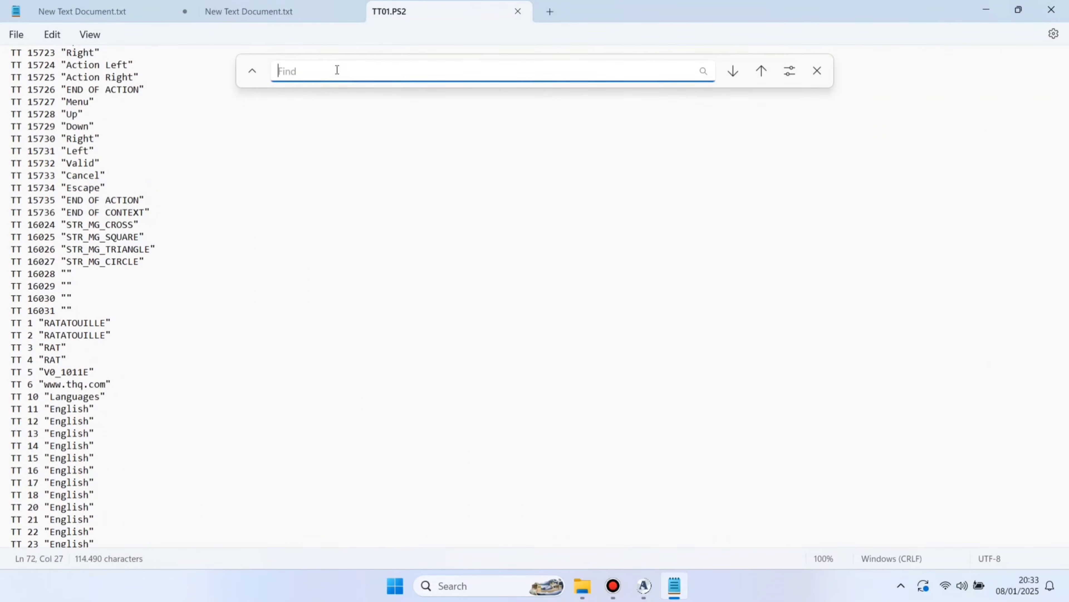
type("Loading")
left_click(703, 72)
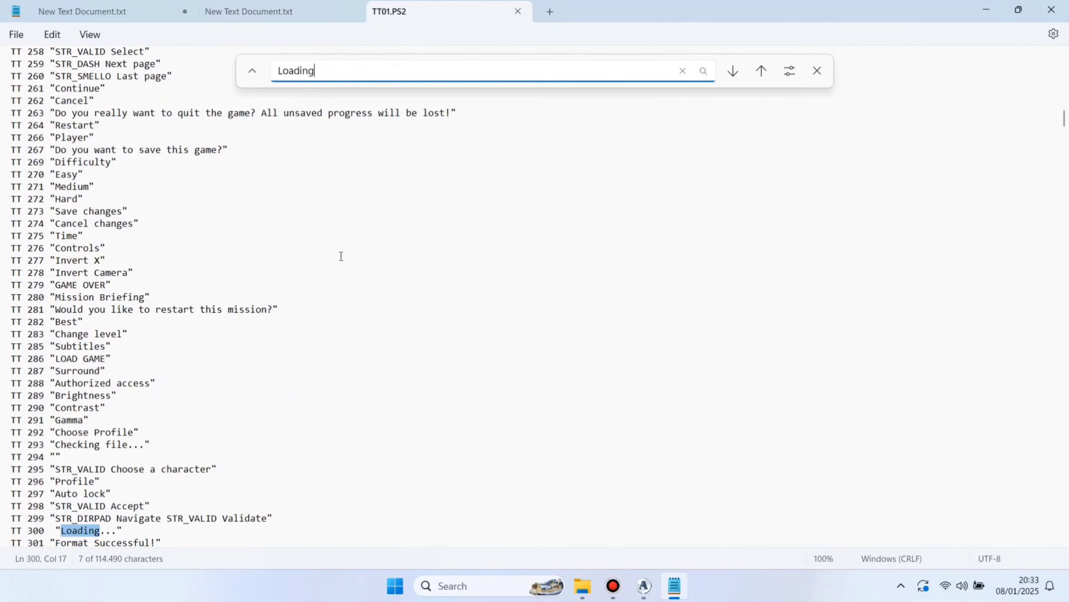
Step: Replace the "Loading..." text in line TT 300 with "Jangan Lupa SUBSCRIBE...!!!" and save the file
scroll(137, 417, "down", 4)
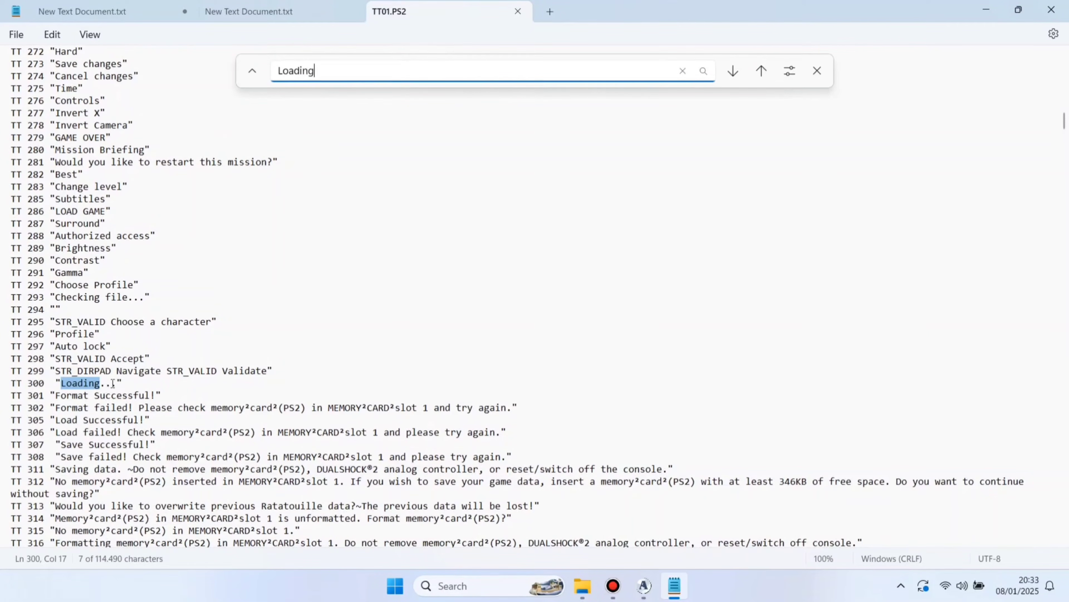
left_click(102, 385)
key("BackSpace")
key("BackSpace")
key("BackSpace")
key("BackSpace")
key("BackSpace")
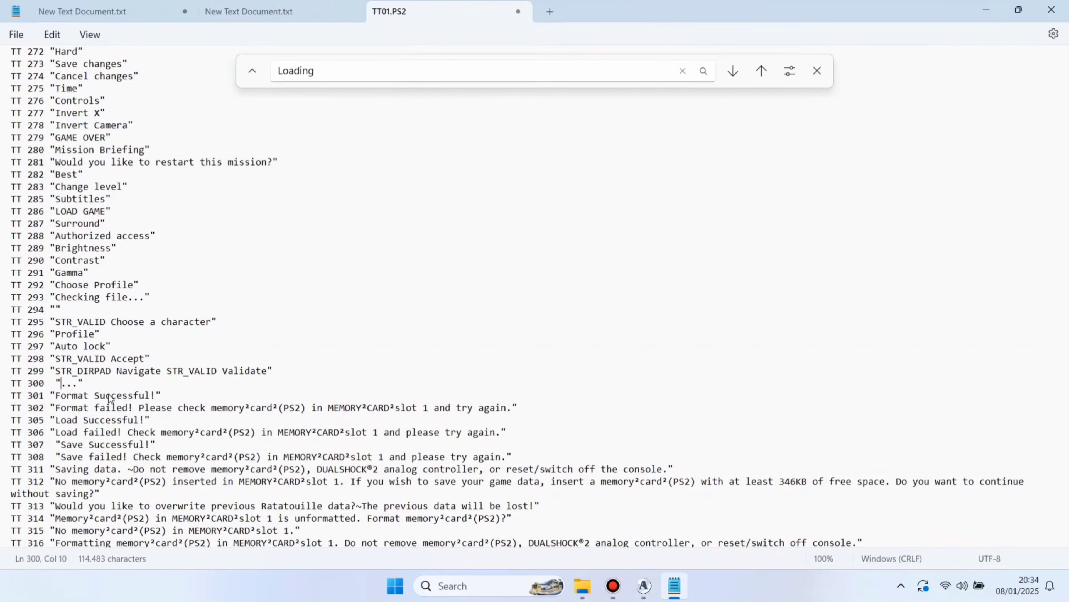
type("Jangan Lupa Sub")
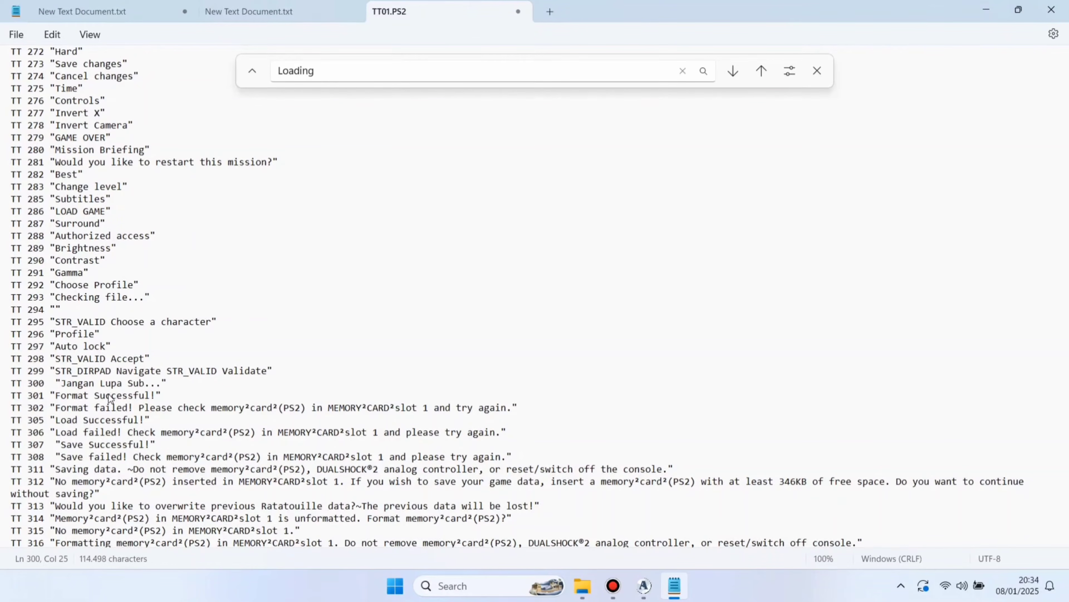
key("BackSpace")
key("BackSpace")
type("UBSCRIBE")
key("Right")
key("Right")
key("Right")
type("!!!")
left_click(13, 35)
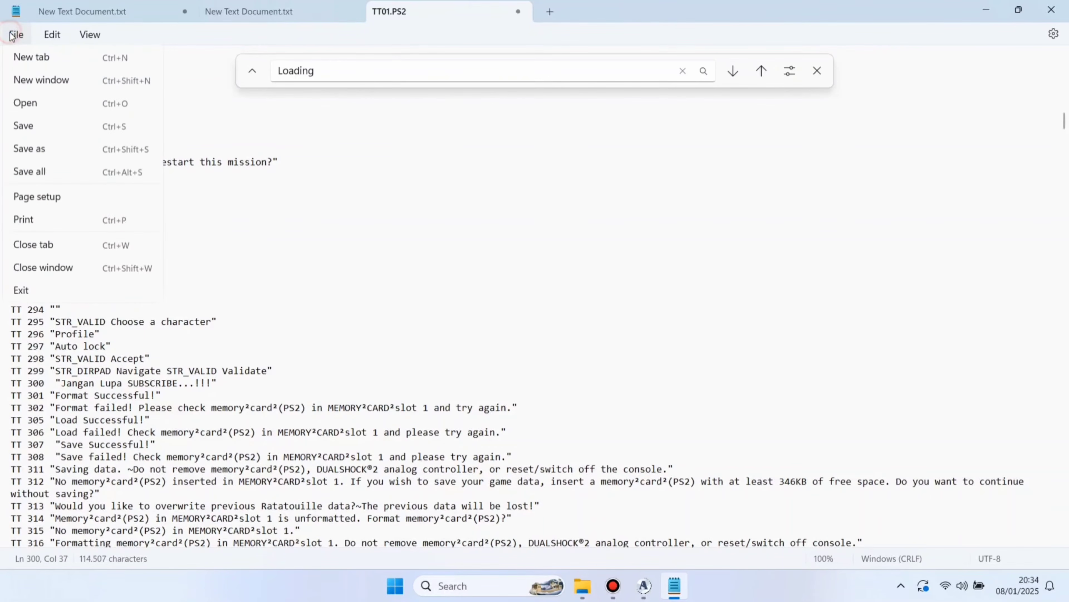
left_click(36, 128)
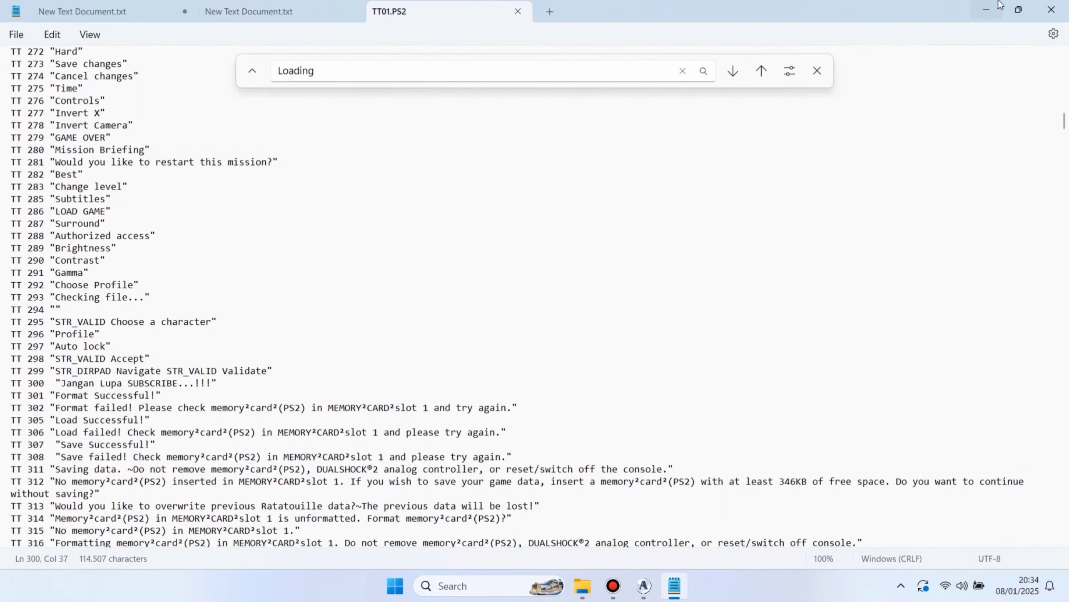
Step: Switch to Apache 2 and try to update TT01.PS2 inside the ISO with the edited TT01.PS2 from drive F:
left_click(989, 7)
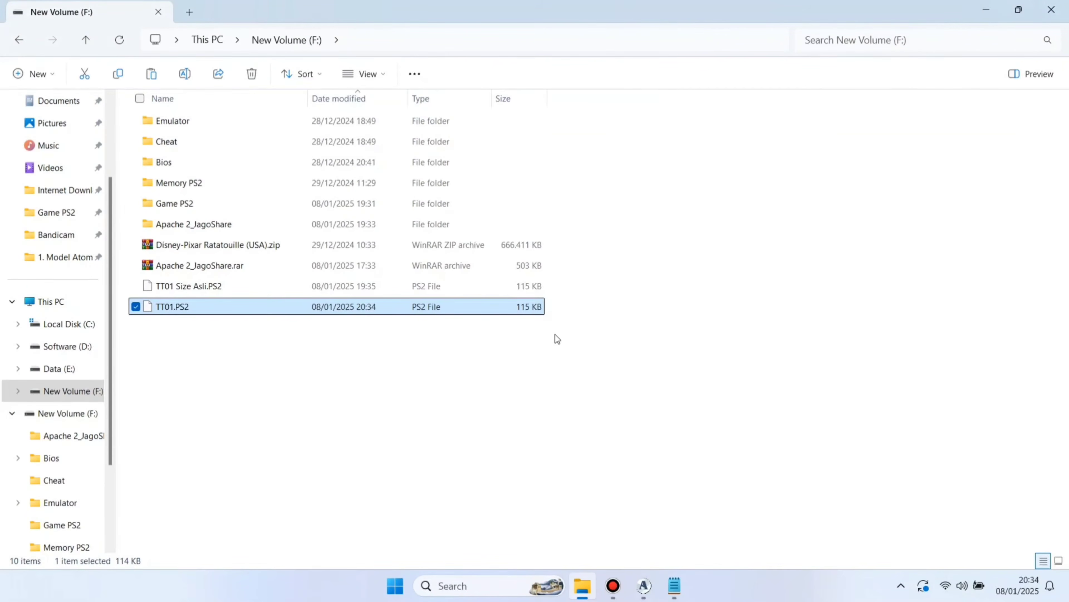
left_click(641, 590)
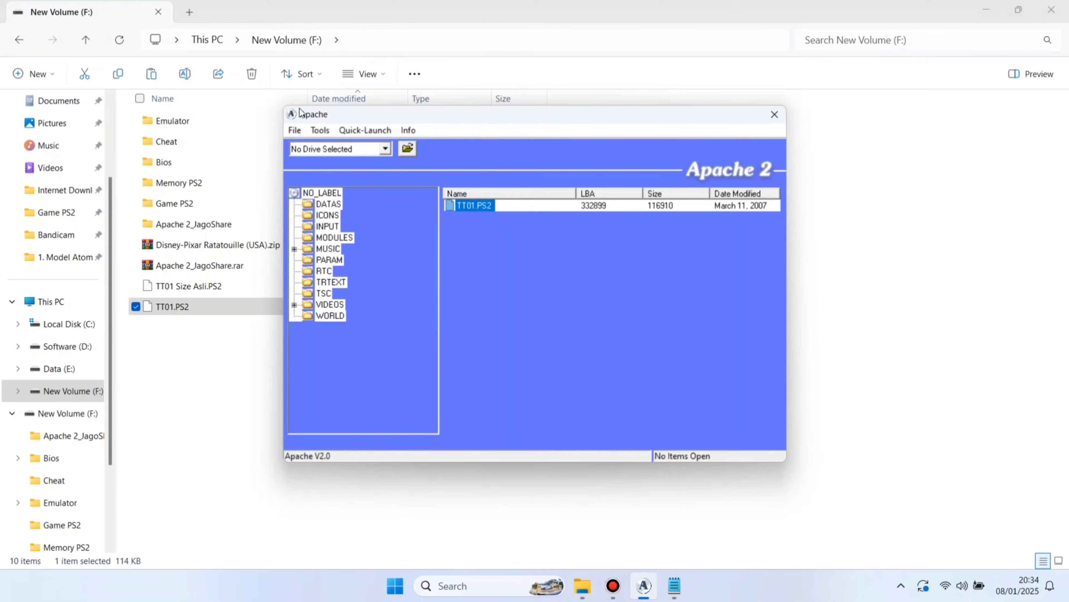
right_click(475, 205)
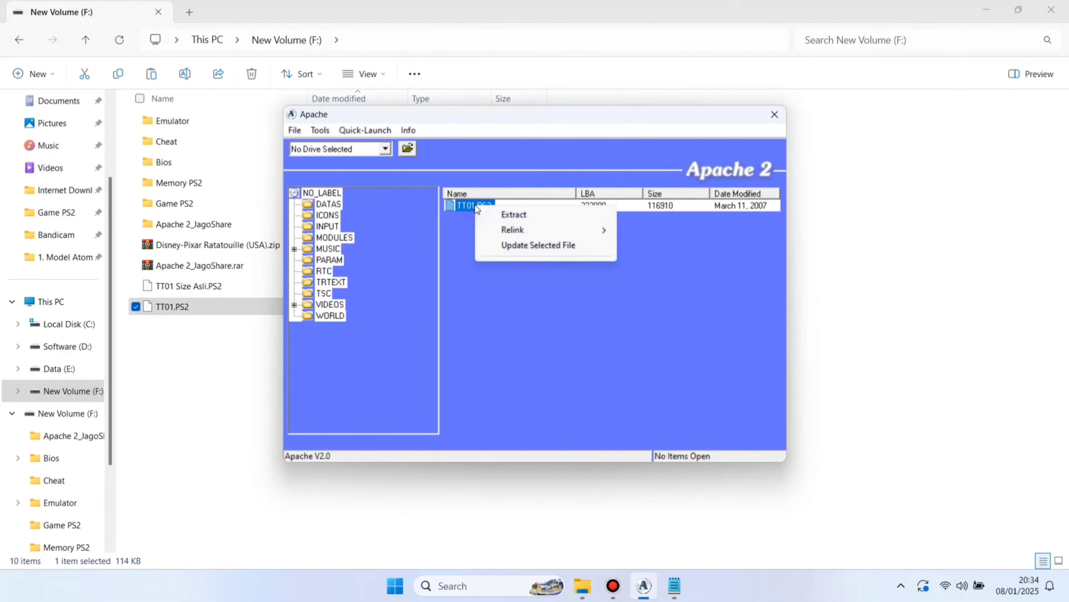
left_click(549, 244)
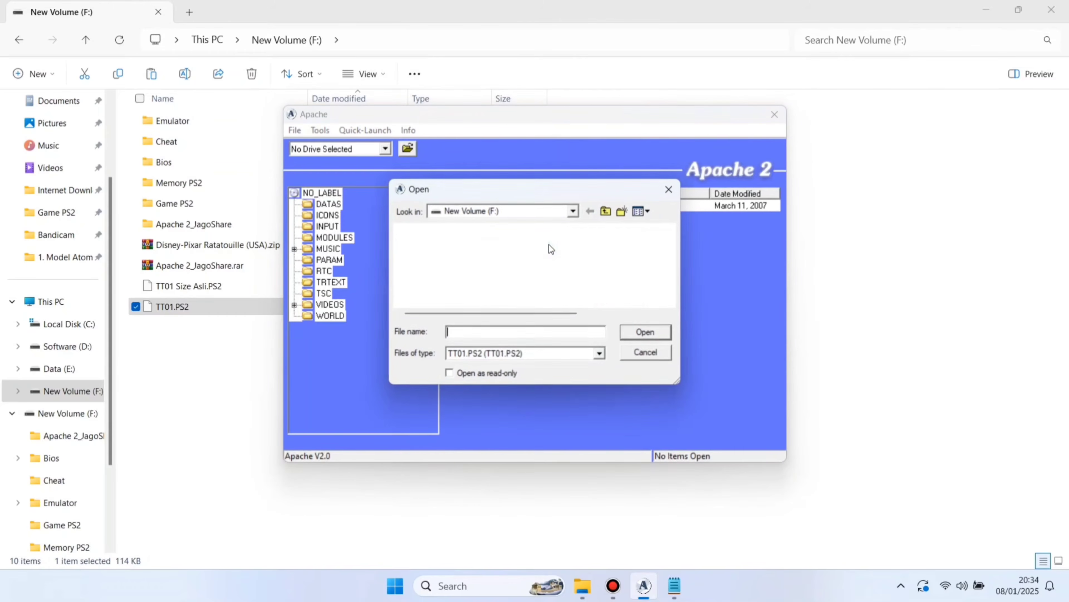
scroll(488, 263, "down", 1)
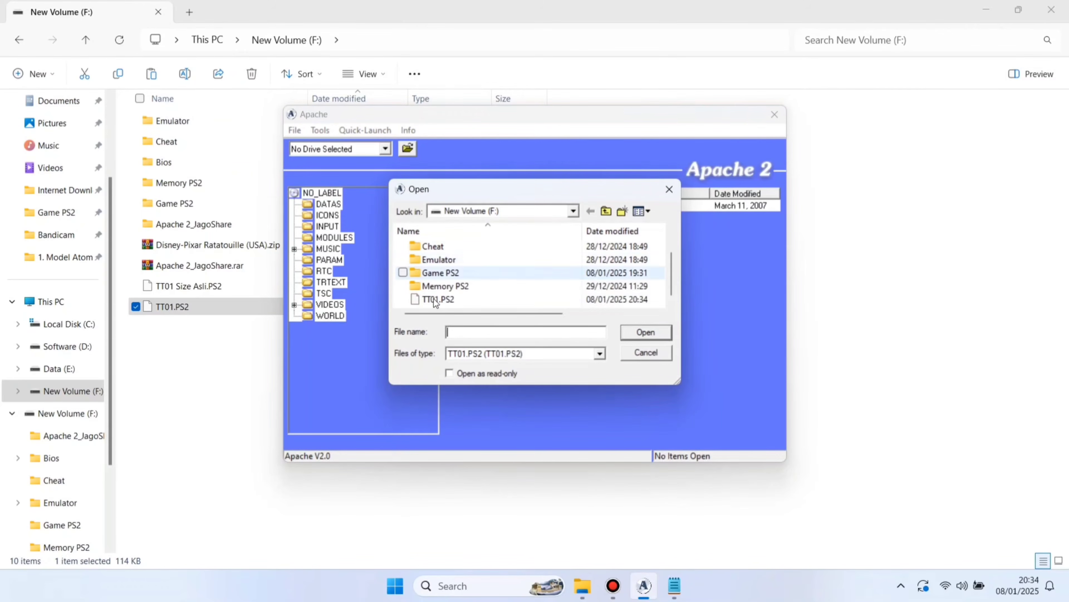
left_click(449, 298)
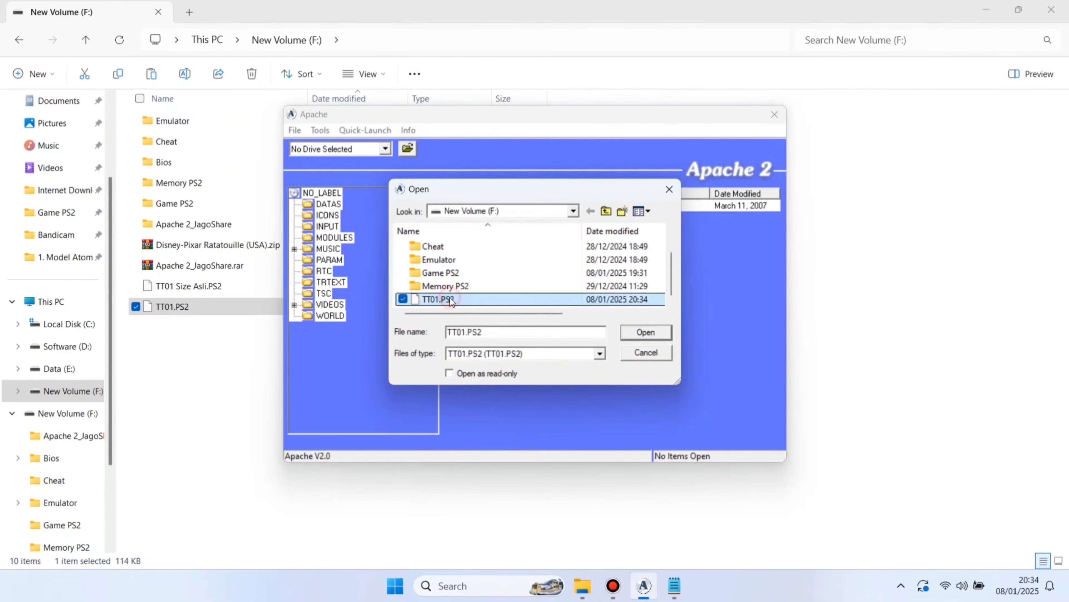
left_click(645, 336)
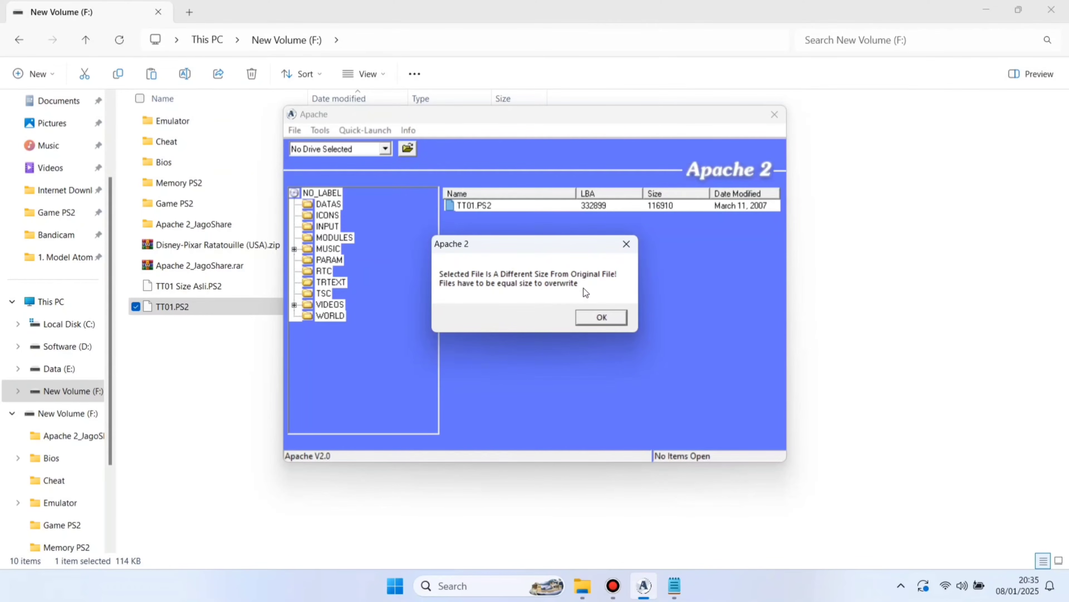
left_click(600, 319)
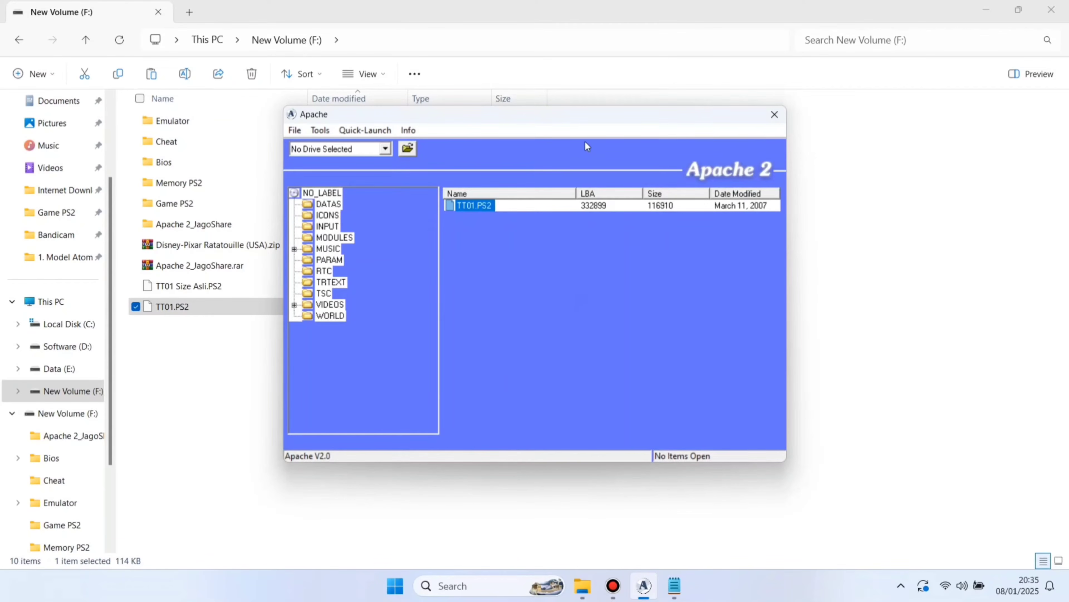
Step: Return to drive F: in File Explorer and check the size of the edited TT01.PS2 in its properties
left_click(830, 222)
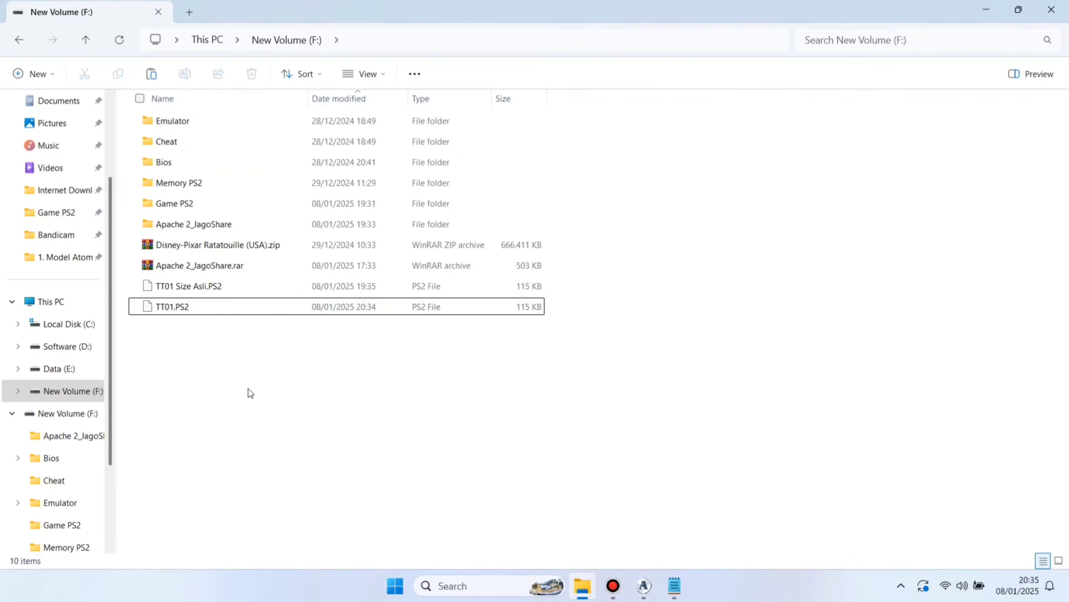
left_click(163, 307)
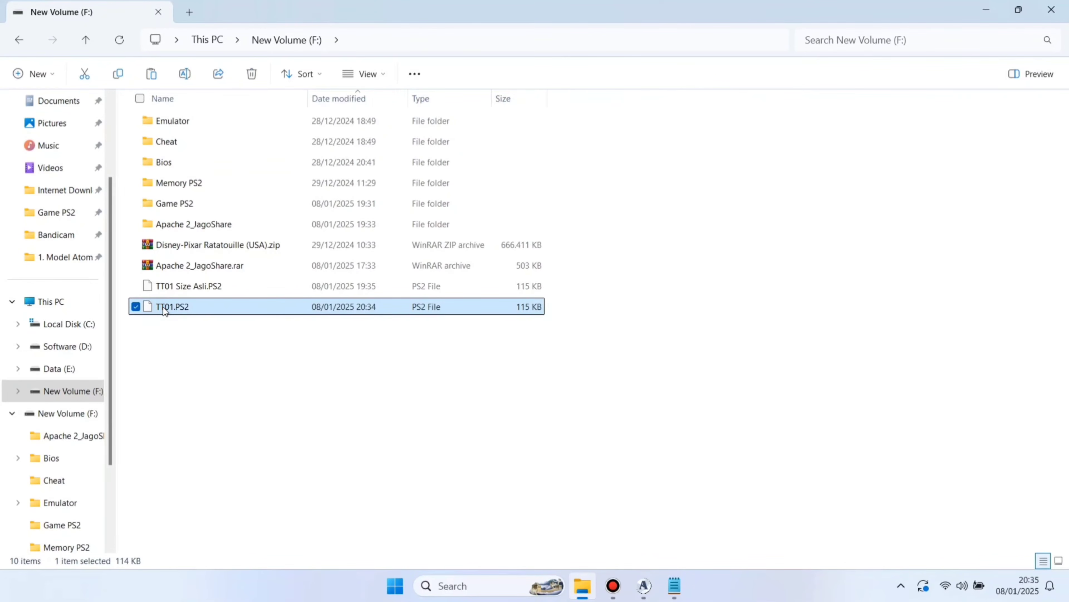
right_click(163, 306)
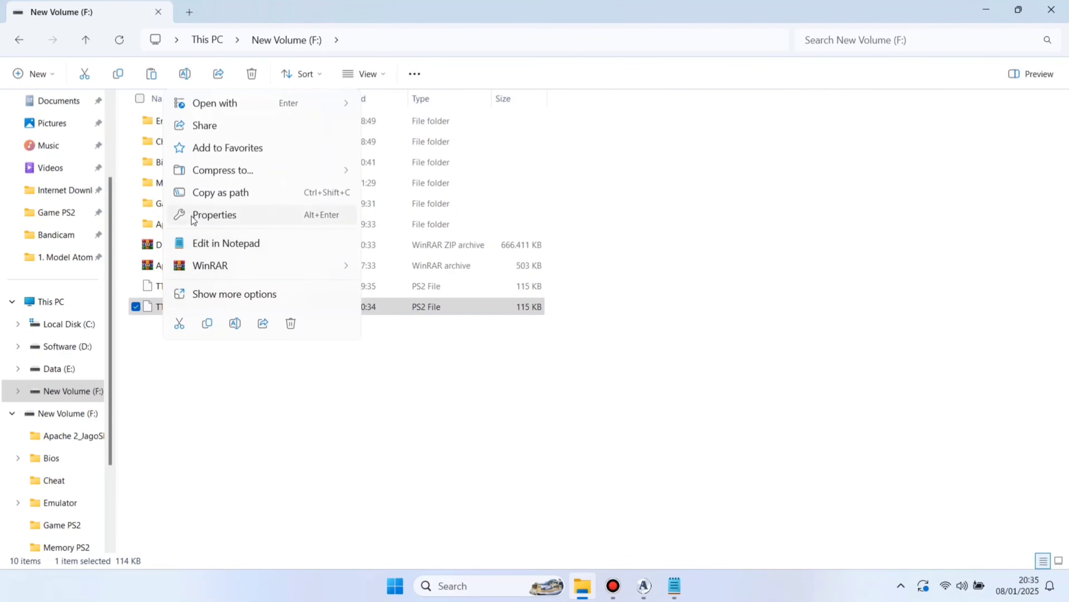
left_click(215, 215)
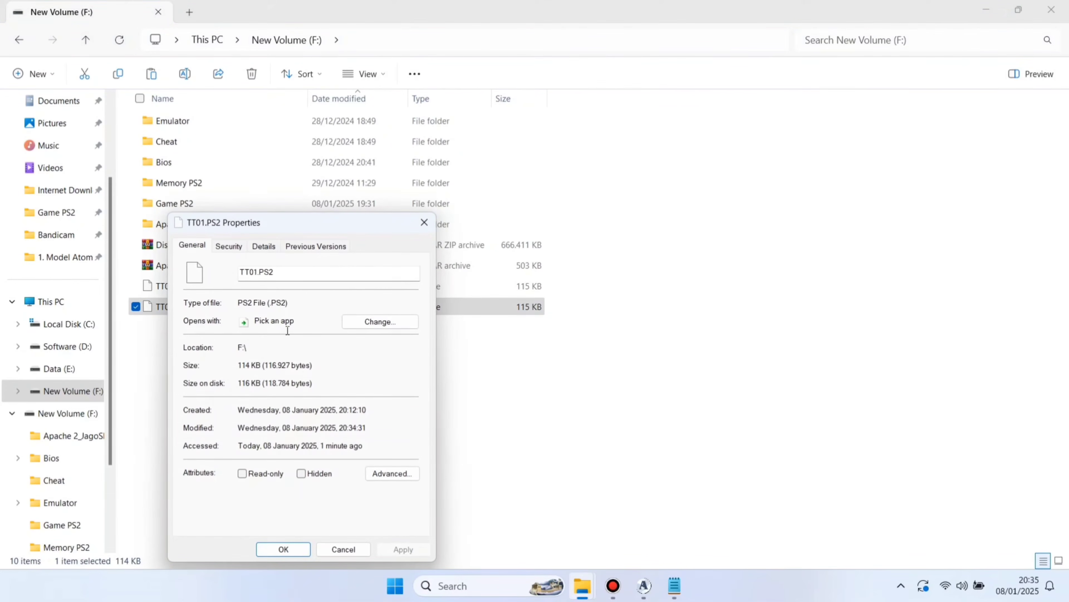
left_click_drag(238, 365, 314, 365)
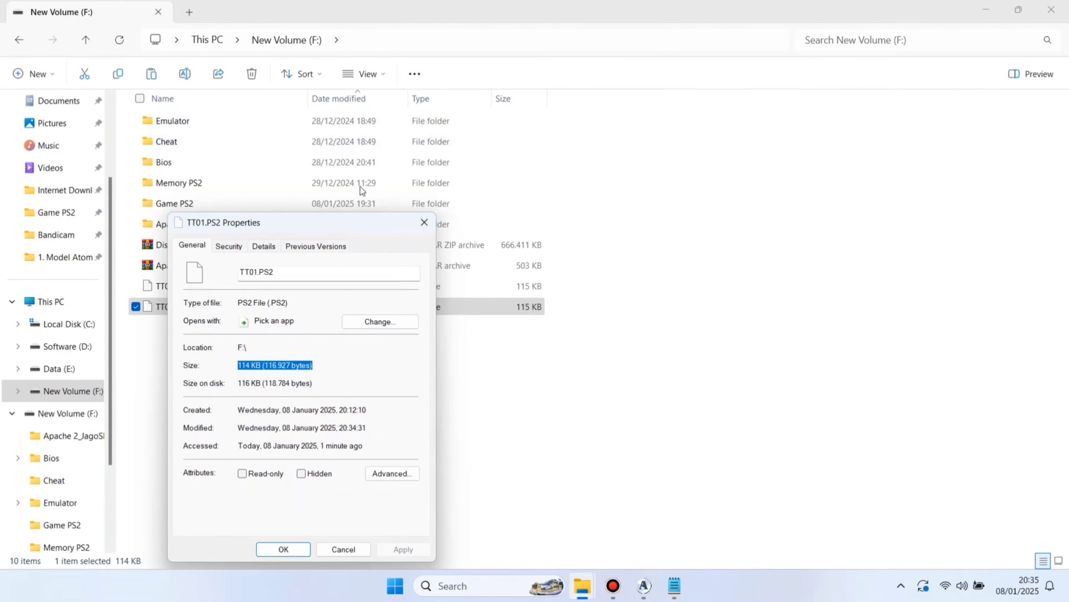
left_click_drag(372, 224, 839, 161)
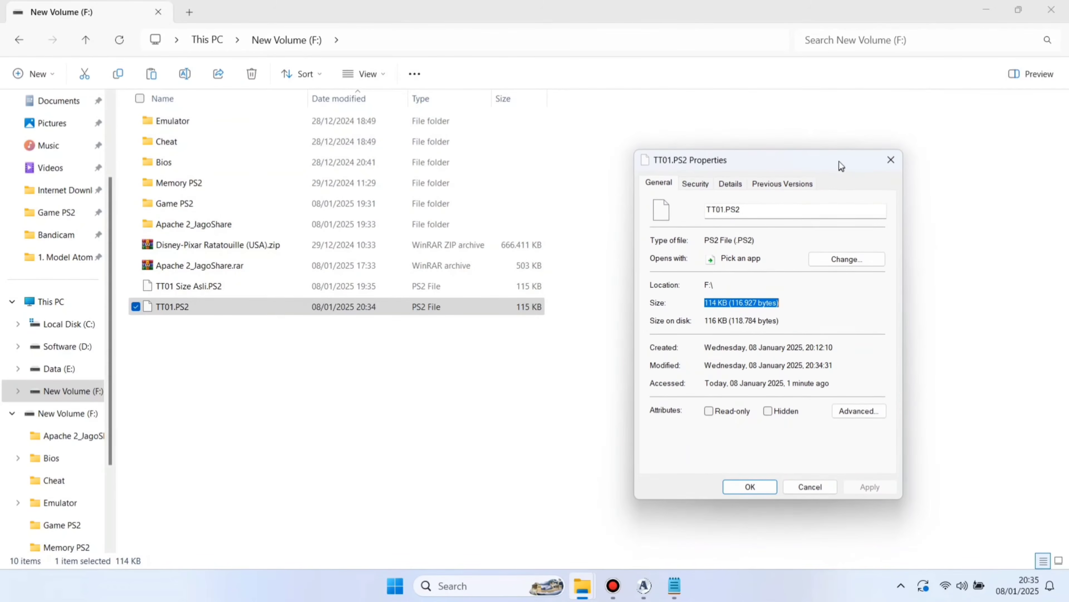
Step: Refresh the folder and check the properties of the original file, TT01 Size Asli.PS2
left_click(118, 42)
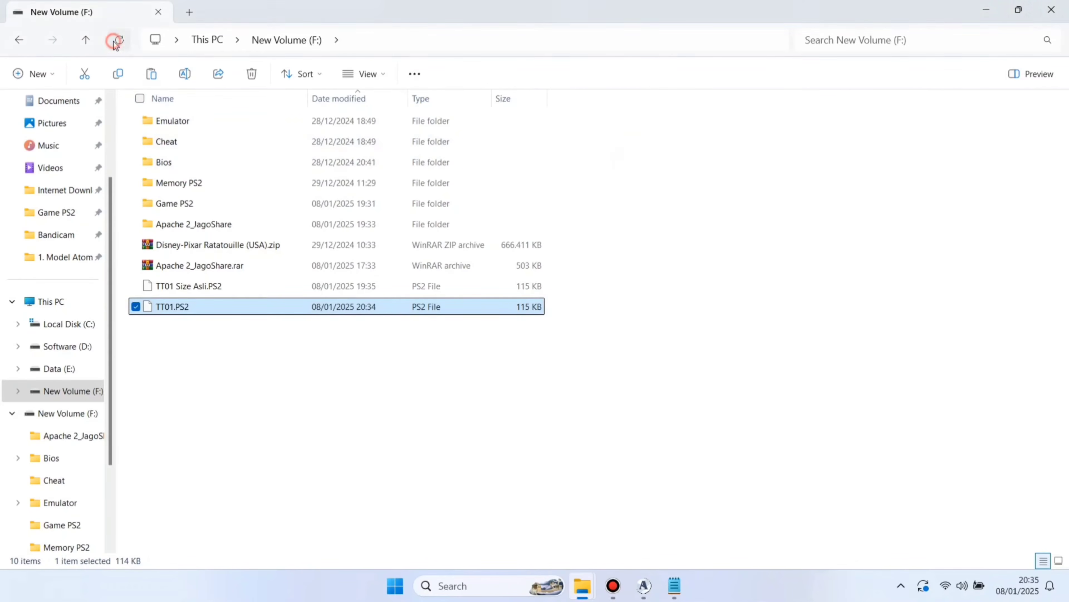
left_click(118, 42)
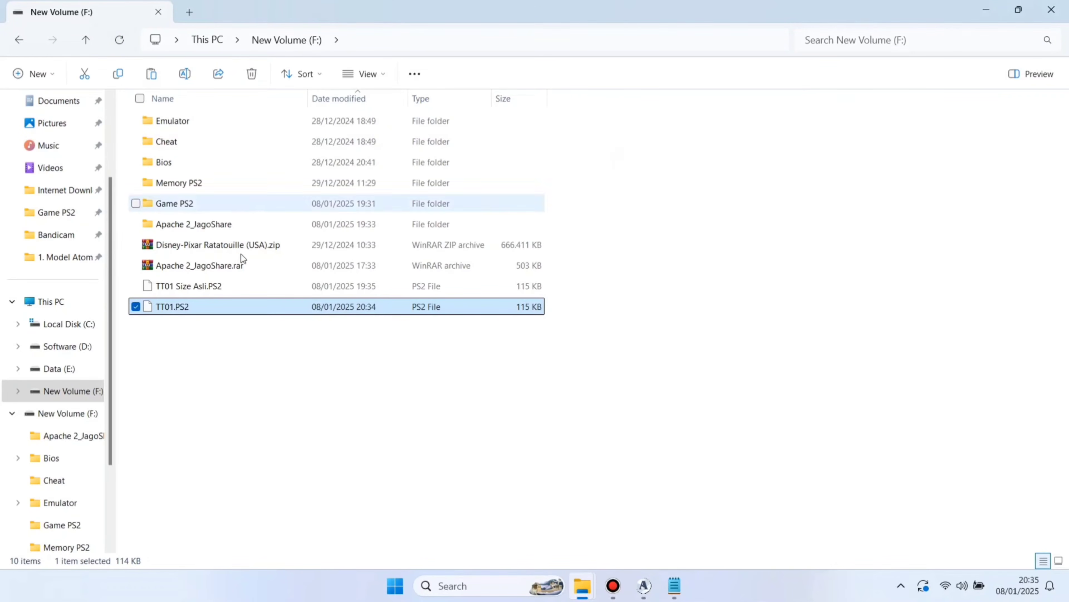
left_click(173, 290)
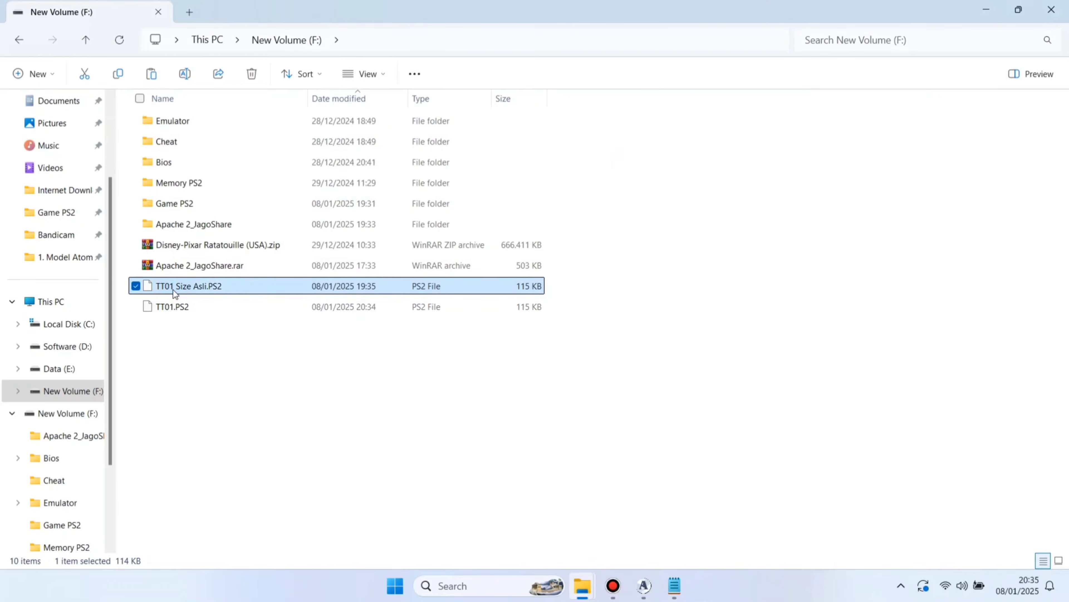
right_click(173, 289)
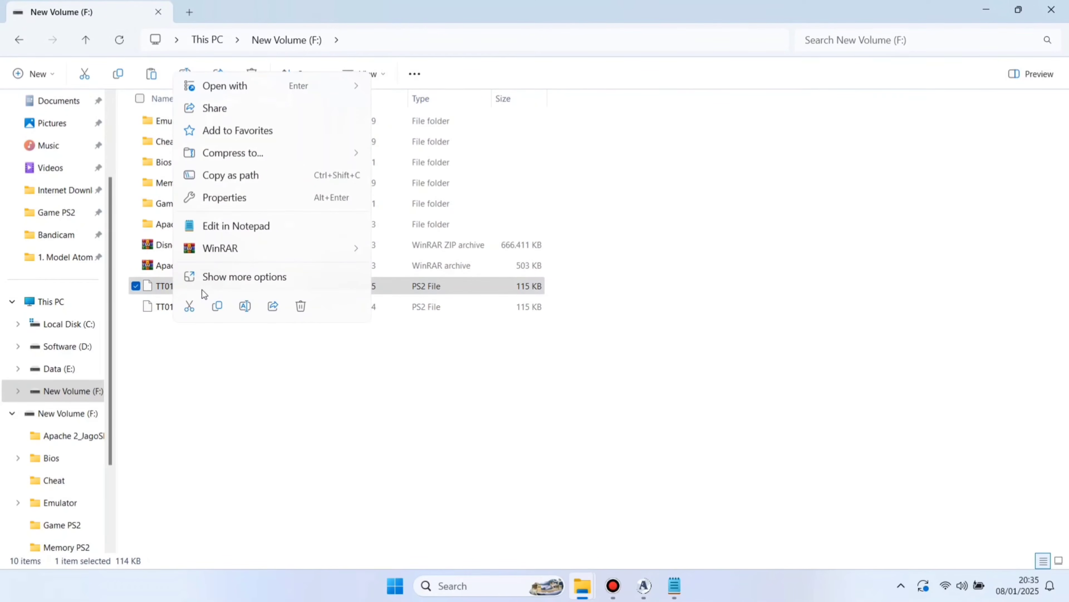
left_click(212, 198)
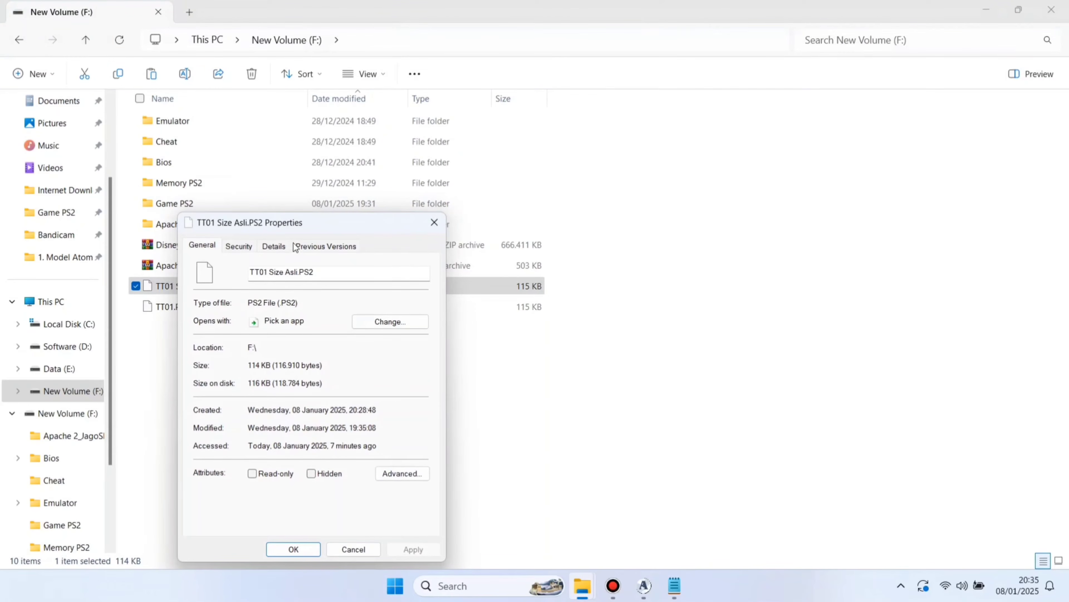
left_click_drag(299, 221, 724, 162)
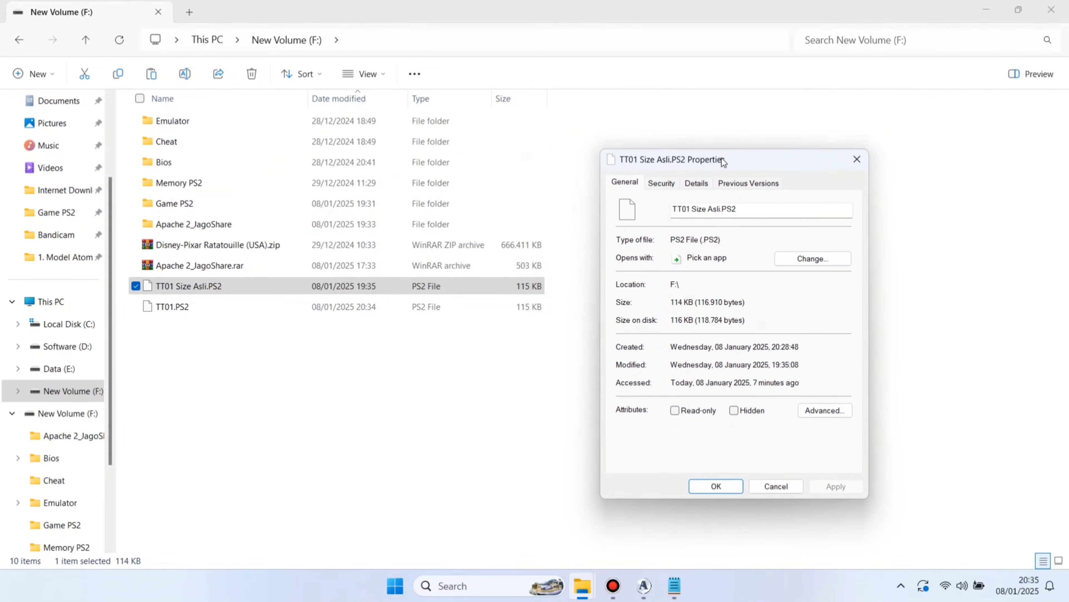
Step: Place the properties of TT01.PS2 beside those of TT01 Size Asli.PS2 and compare their exact byte sizes
mouse_move(590, 597)
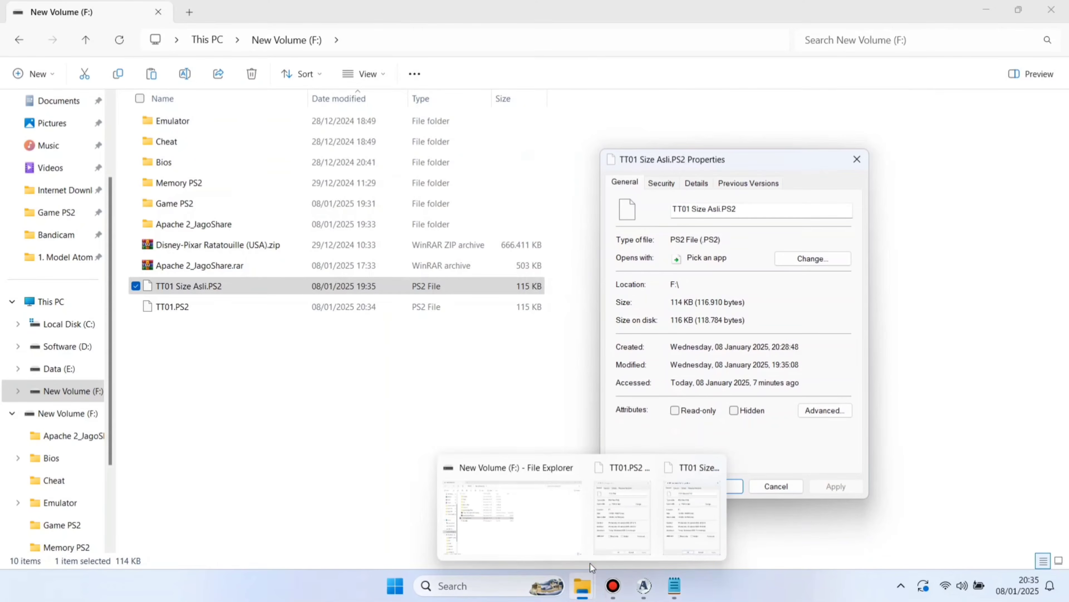
left_click(618, 520)
left_click_drag(758, 163, 441, 156)
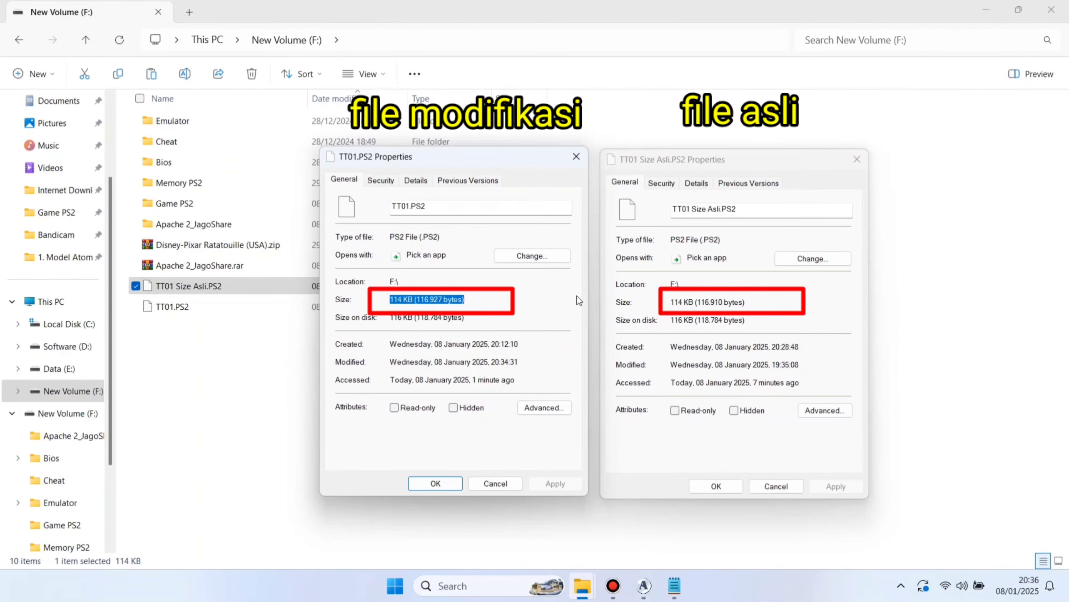
left_click(433, 302)
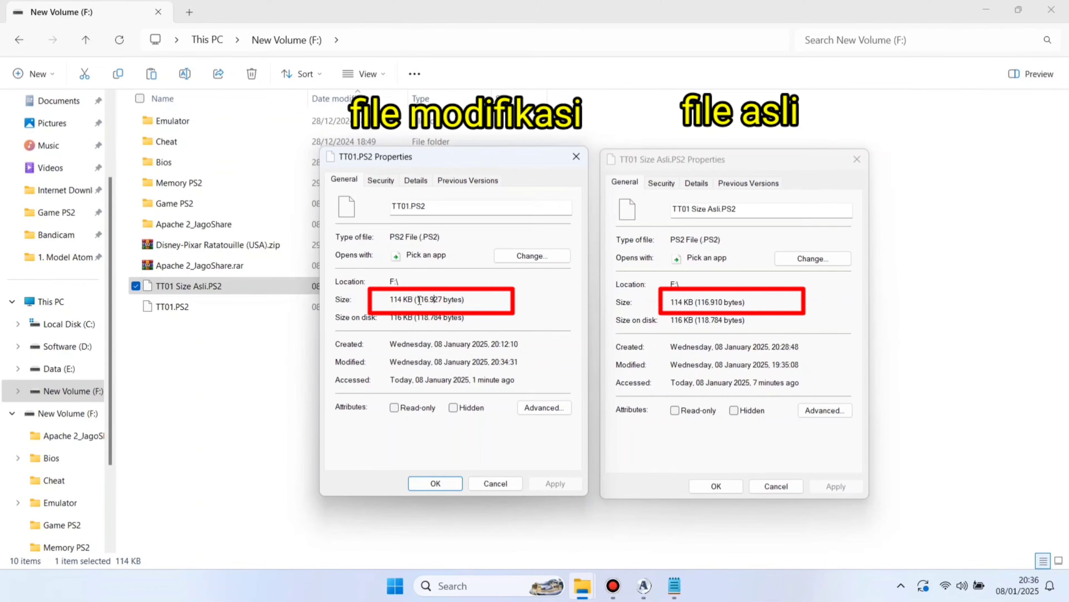
left_click_drag(416, 301, 443, 301)
left_click_drag(698, 302, 723, 306)
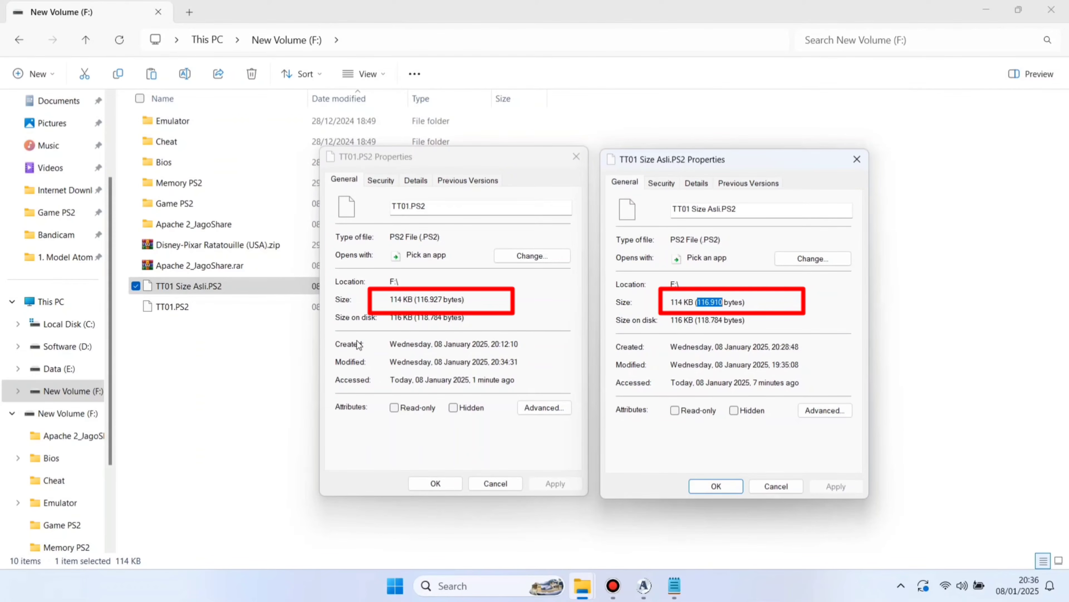
Step: Reopen TT01.PS2 in Notepad and review the text lines around TT 300
left_click(210, 313)
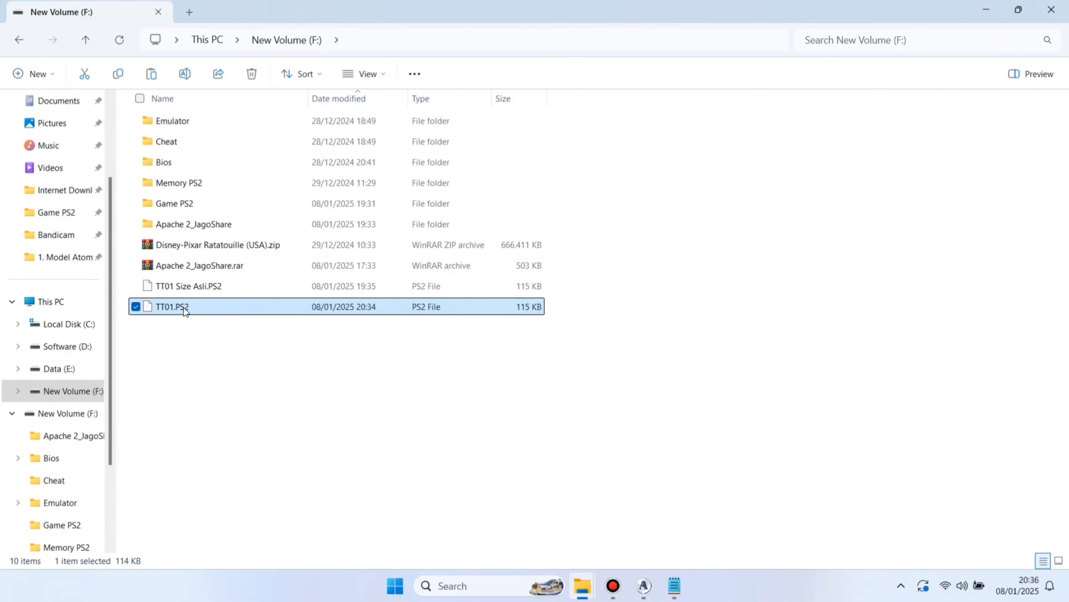
right_click(209, 303)
left_click(237, 239)
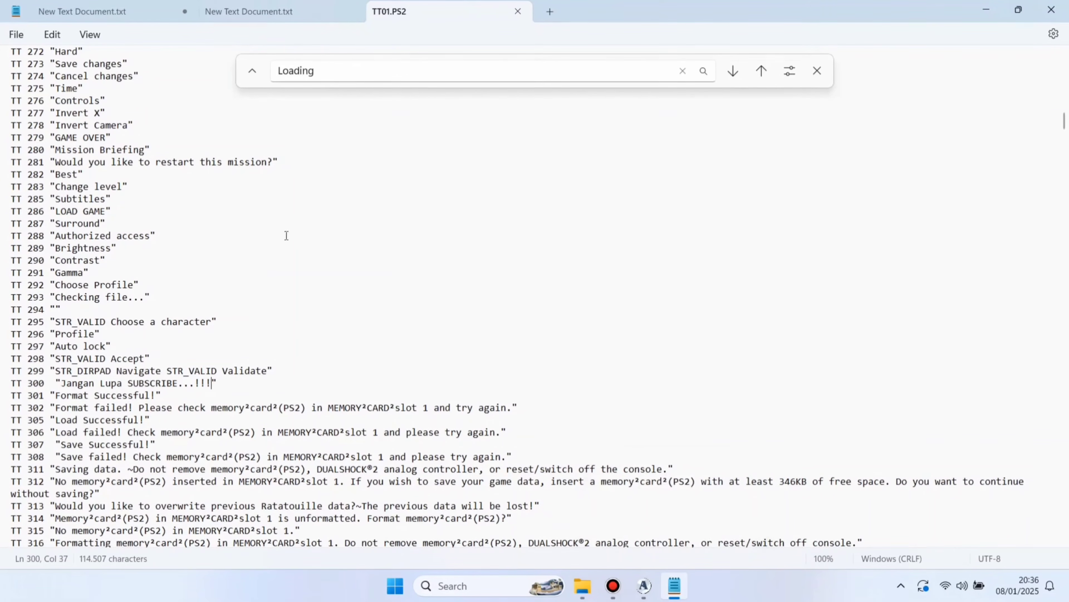
scroll(296, 296, "up", 3)
scroll(296, 296, "up", 7)
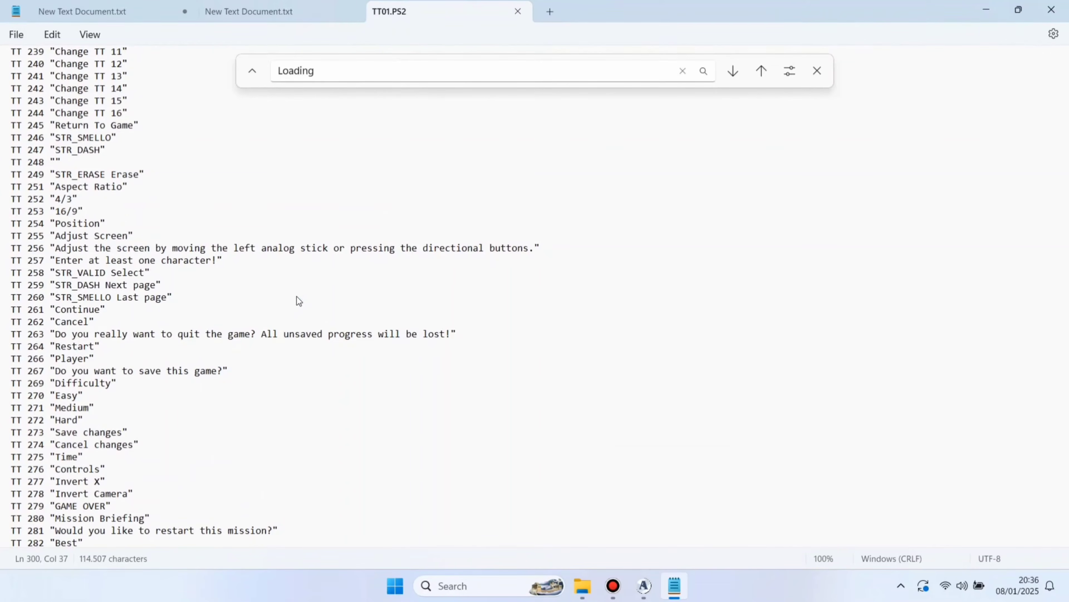
scroll(296, 296, "down", 9)
scroll(296, 296, "down", 1)
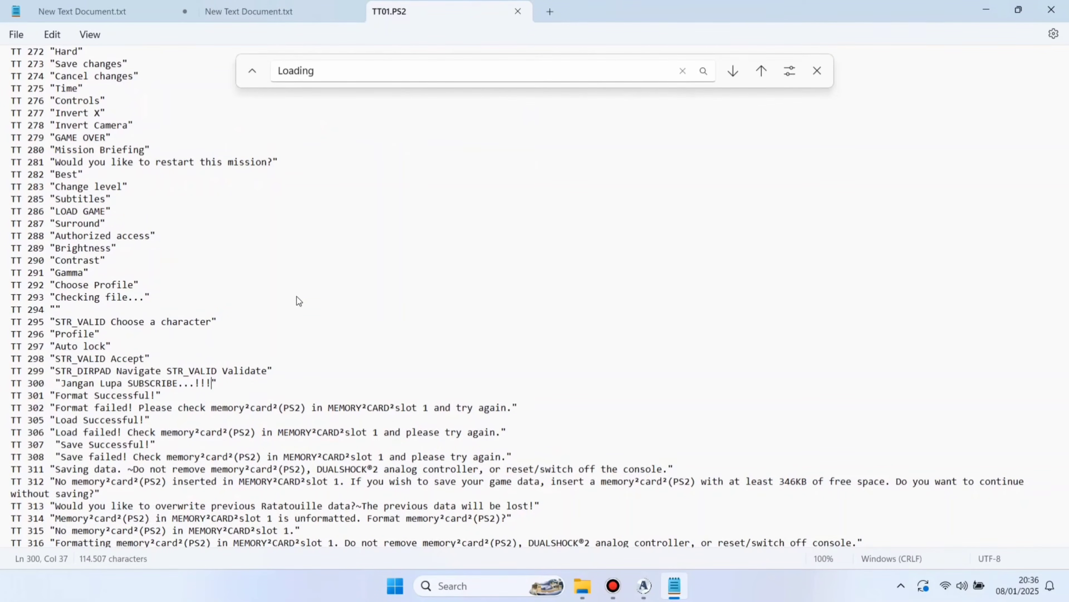
scroll(296, 296, "down", 1)
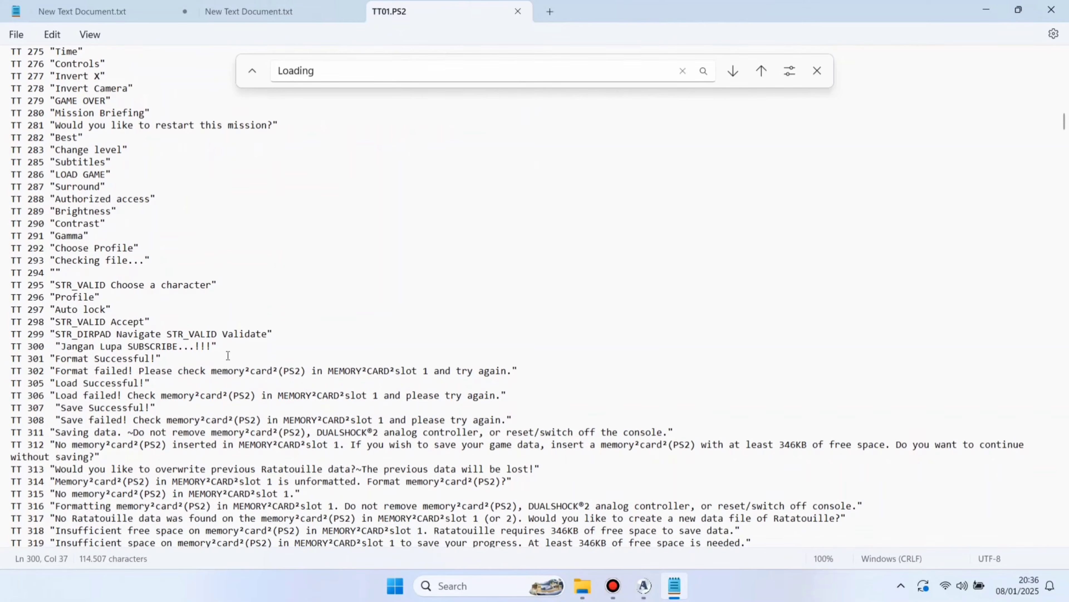
scroll(231, 215, "up", 4)
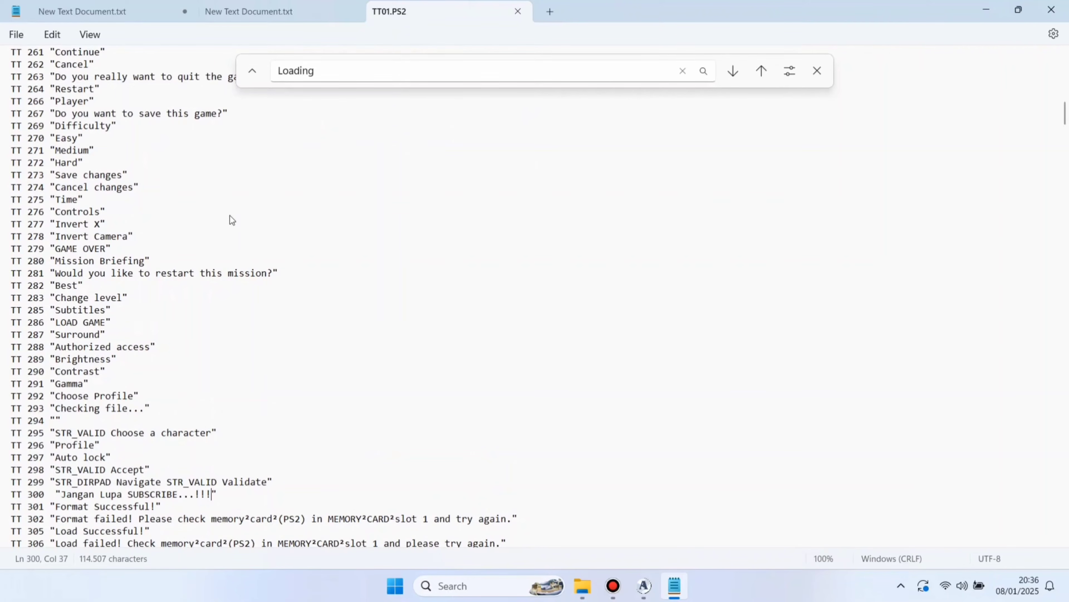
Step: Remove the word English from between the quotes on line TT 11 of TT01.PS2 and save the file
scroll(230, 215, "up", 20)
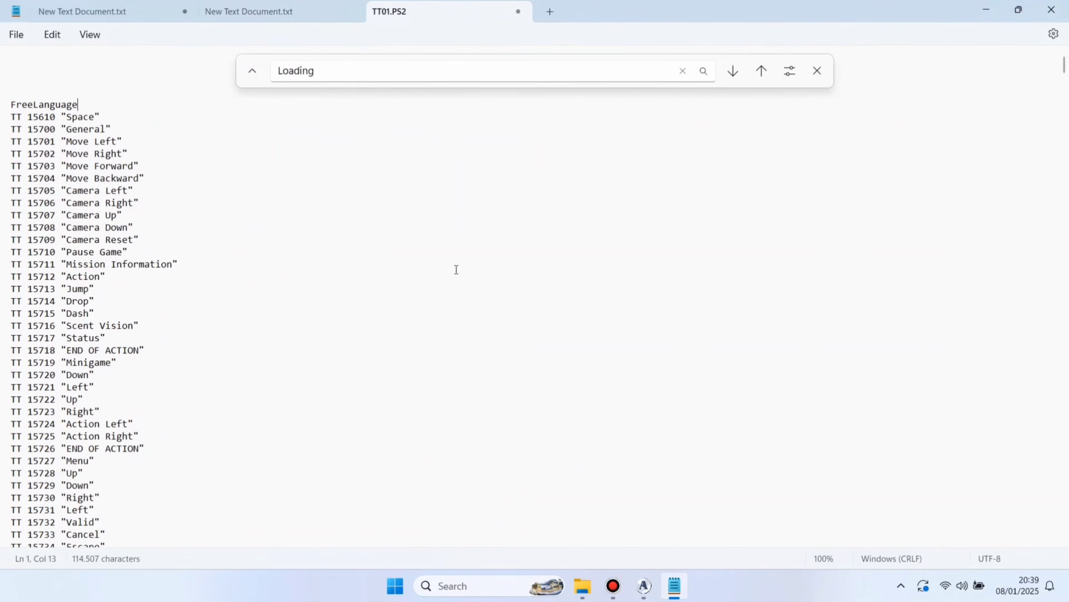
scroll(456, 270, "down", 9)
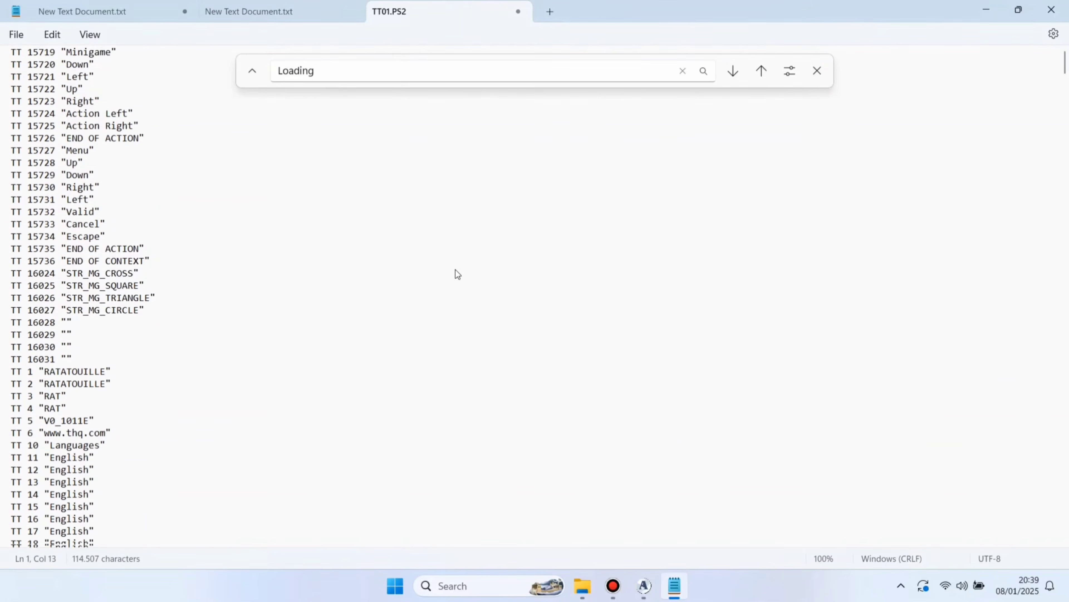
scroll(455, 270, "down", 3)
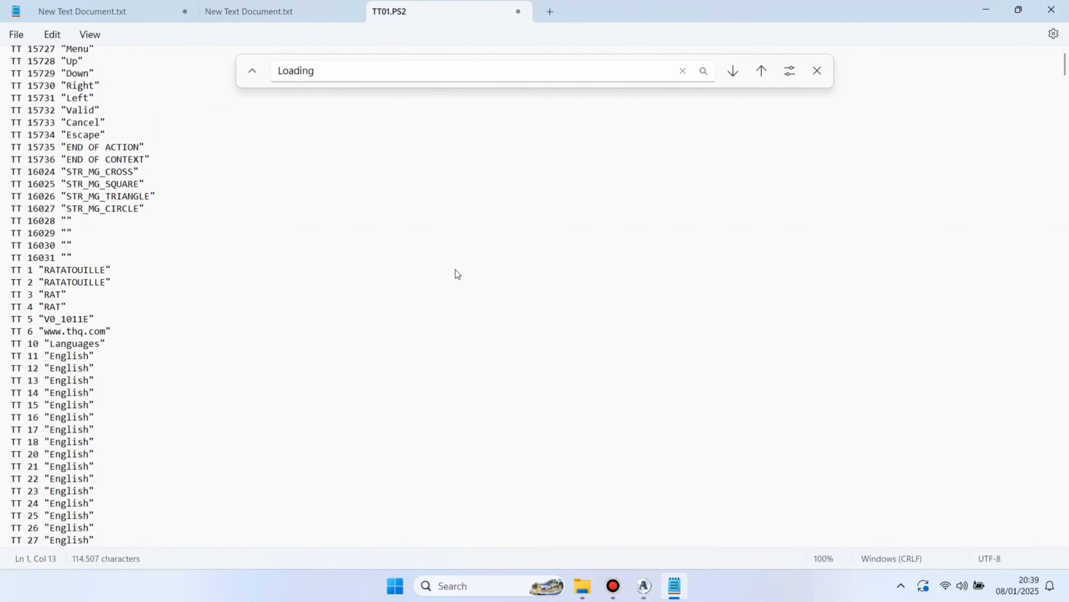
left_click(90, 315)
key("BackSpace")
key("BackSpace")
key("BackSpace")
key("BackSpace")
key("BackSpace")
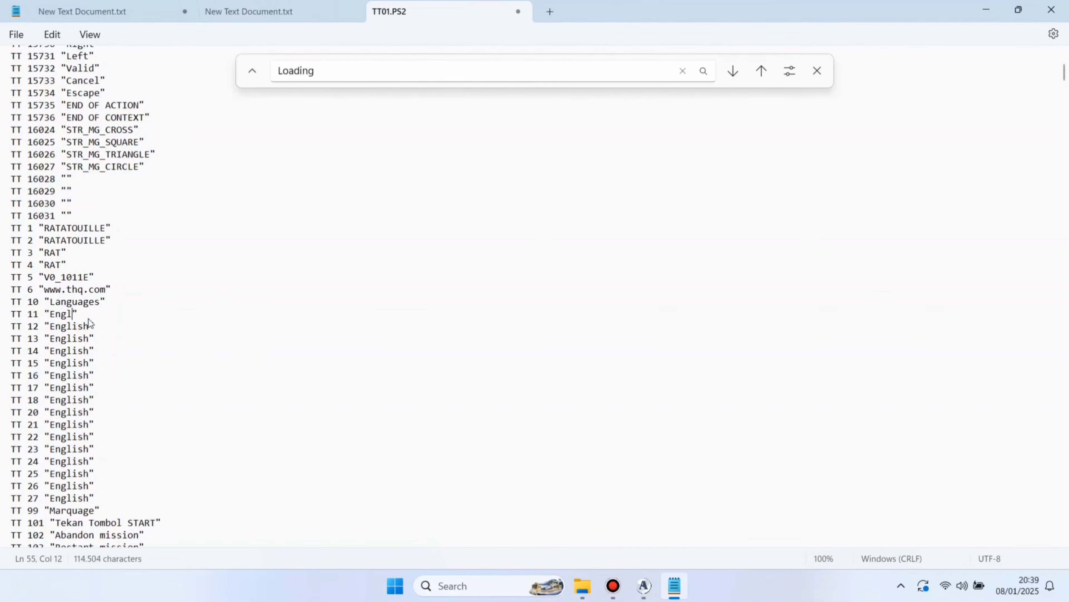
key("BackSpace")
key("BackSpace")
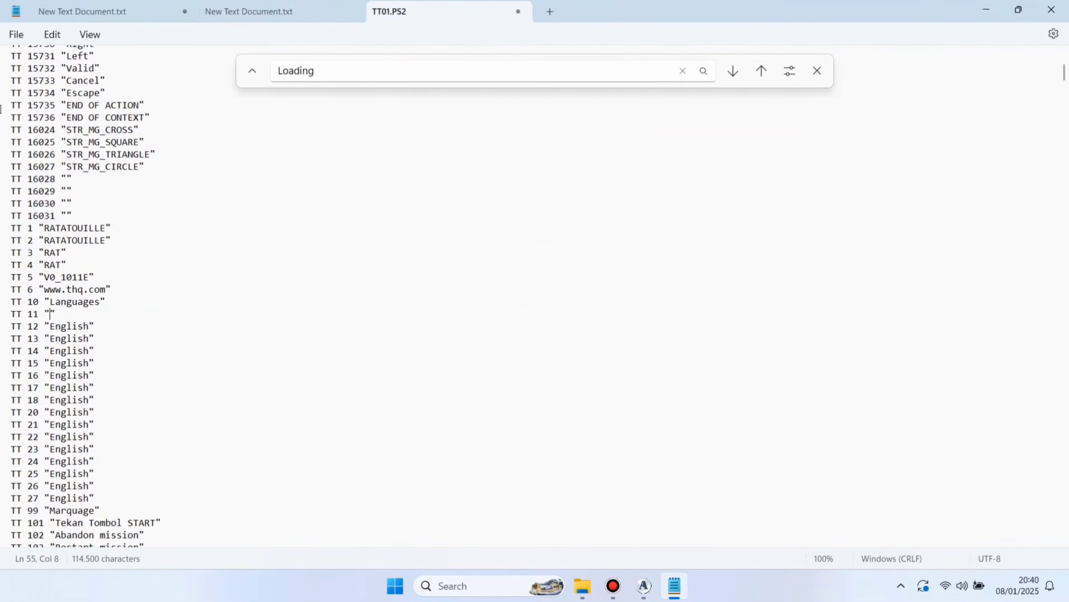
left_click(16, 35)
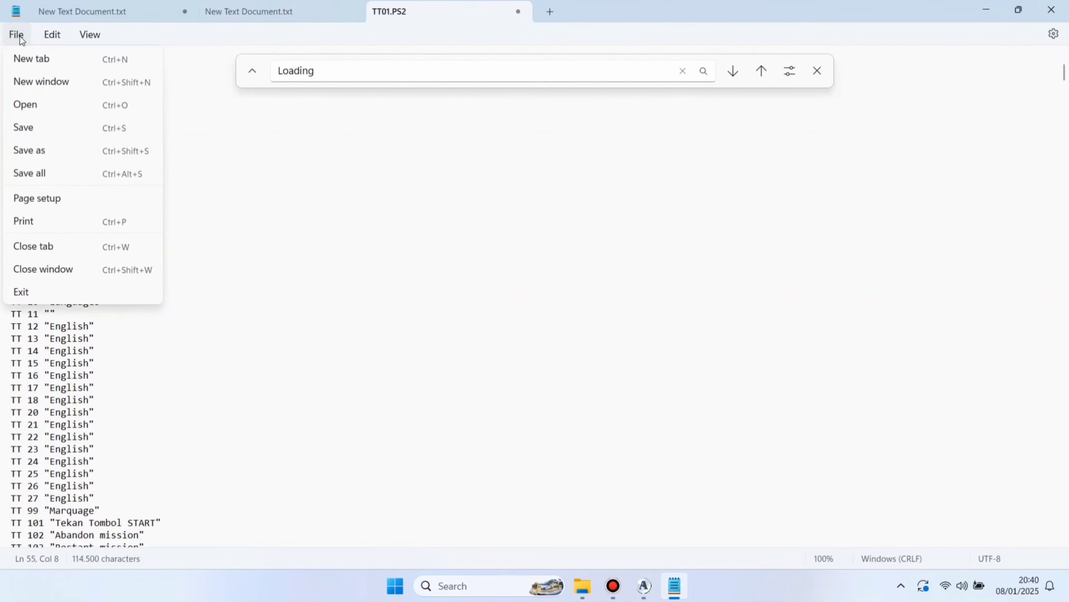
left_click(50, 129)
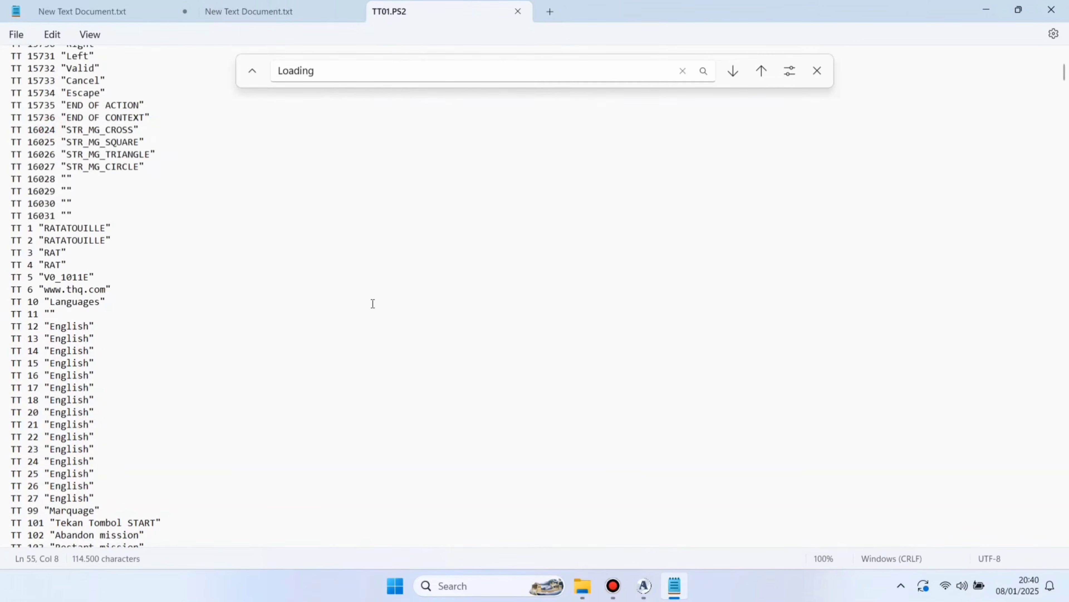
Step: Return to drive F: in File Explorer, bring both files' properties forward, and close the outdated properties of TT01.PS2
left_click(584, 579)
left_click(540, 520)
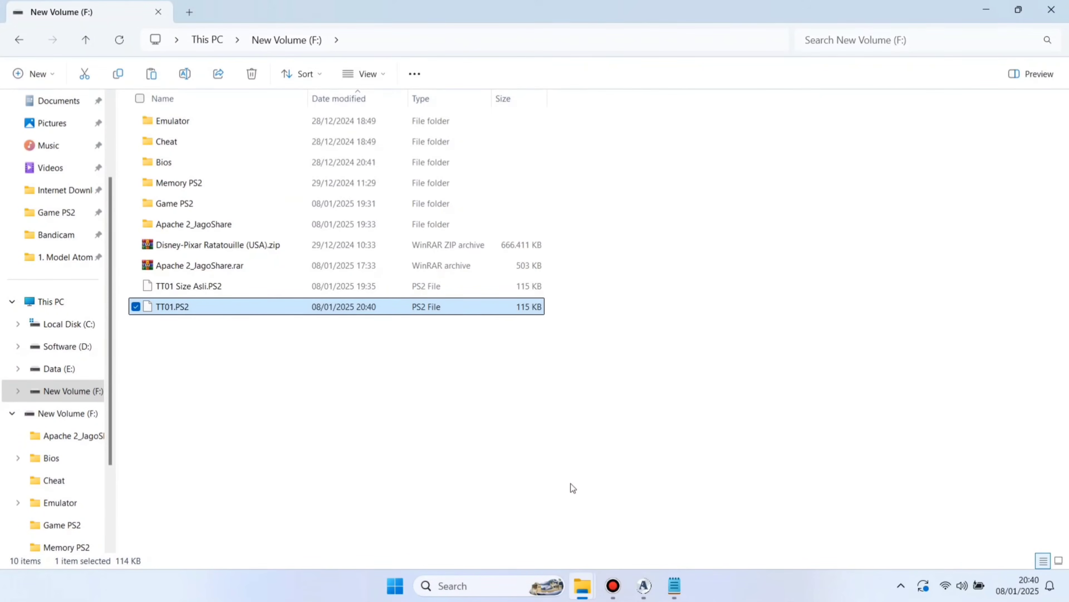
mouse_move(583, 584)
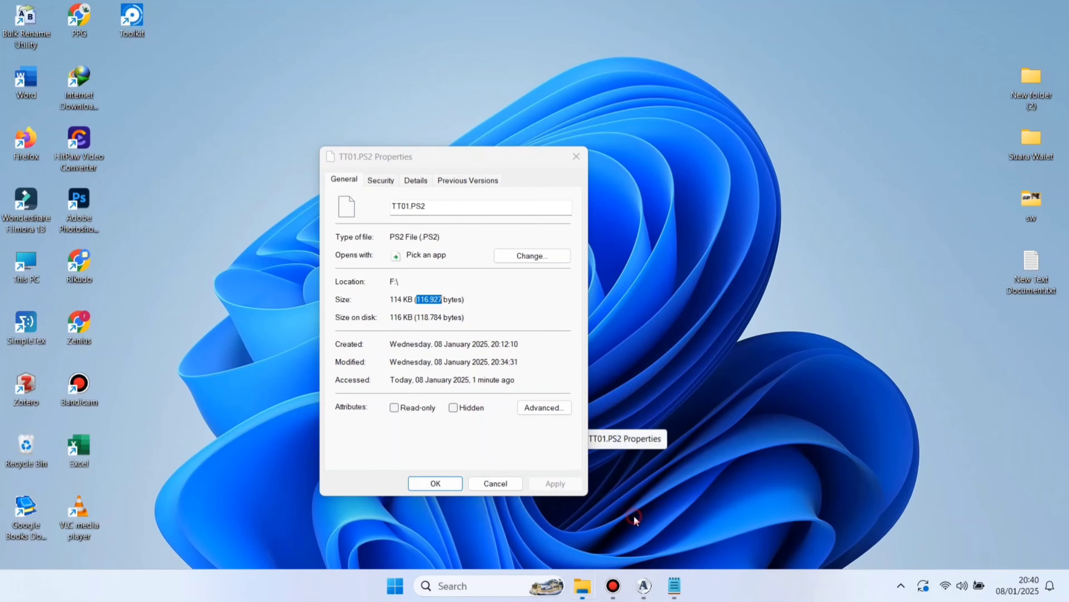
left_click(633, 515)
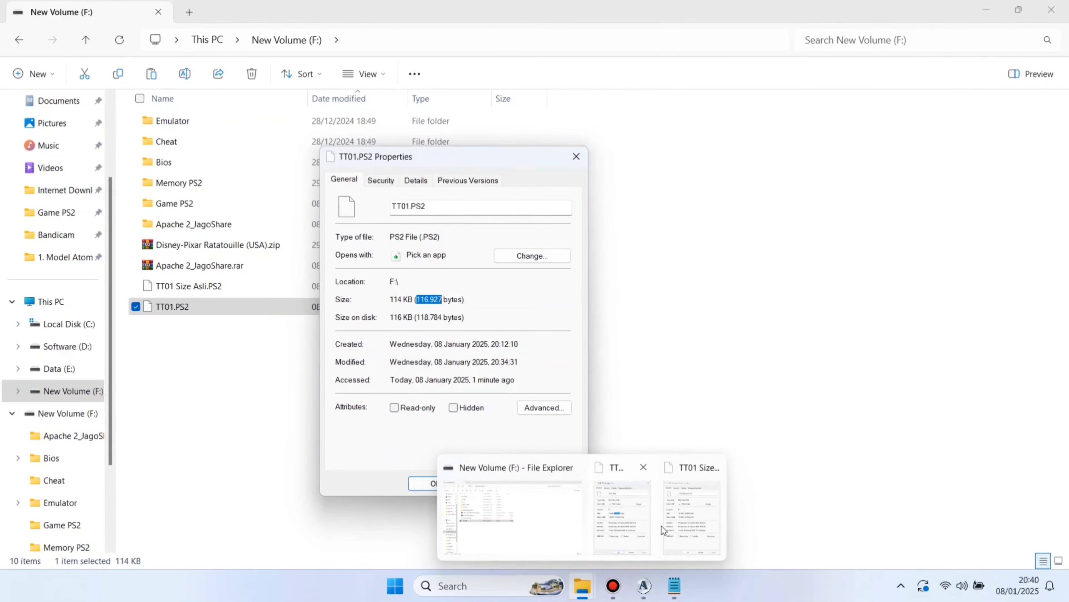
left_click(678, 514)
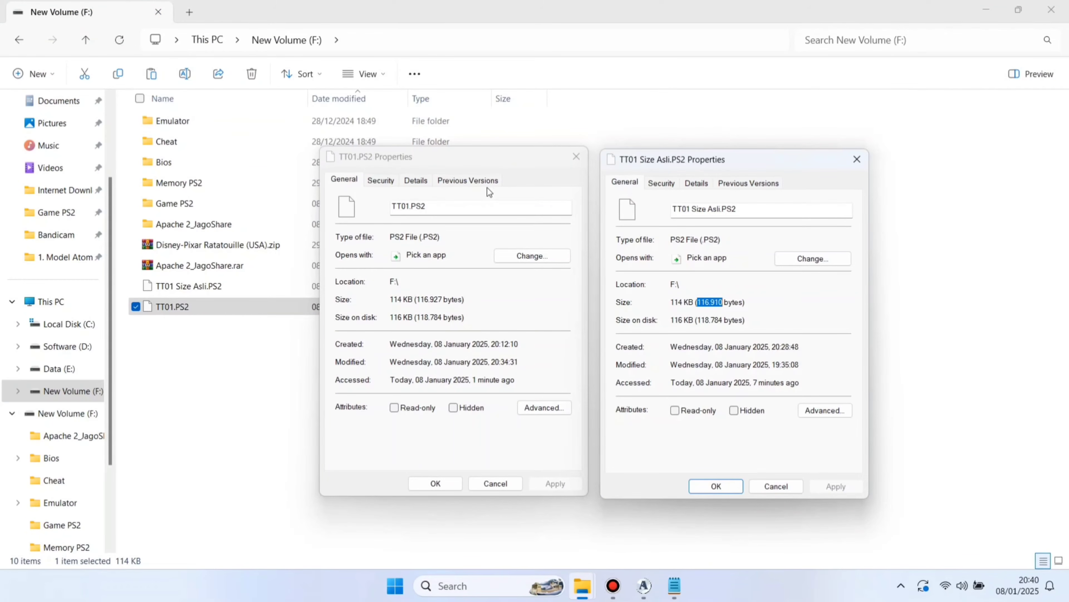
left_click(575, 157)
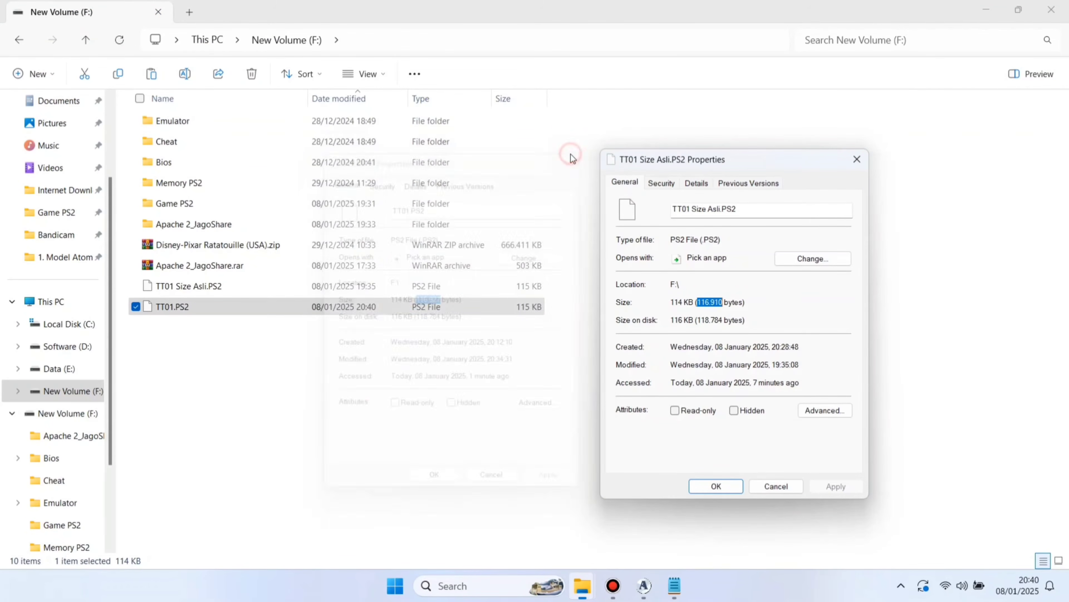
Step: Reopen the properties of TT01.PS2 and compare its exact byte size with that of TT01 Size Asli.PS2
left_click(222, 310)
right_click(222, 310)
left_click(288, 218)
left_click_drag(365, 230, 451, 150)
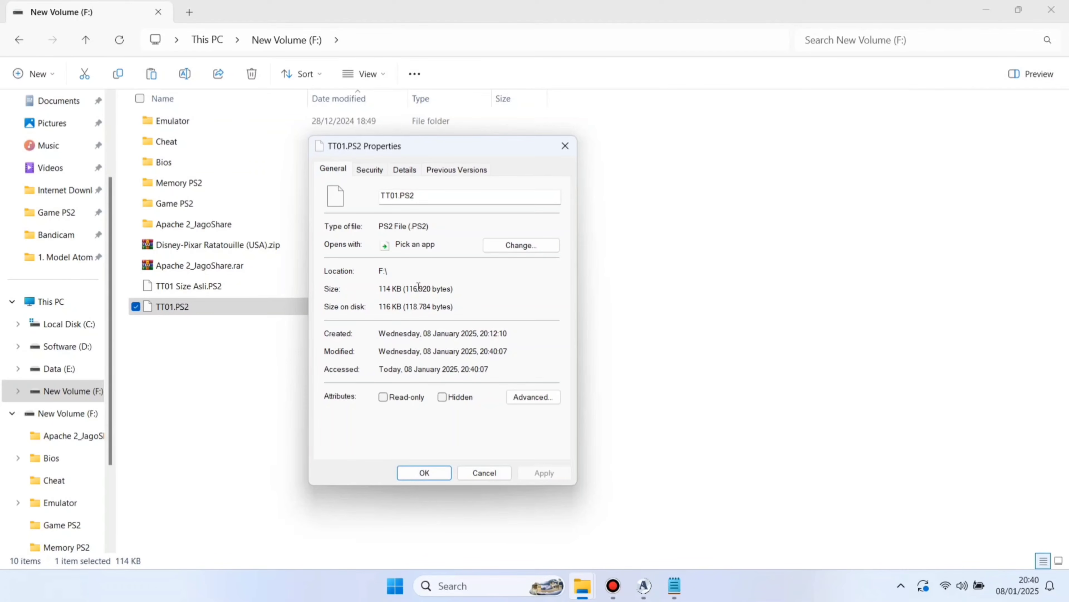
left_click_drag(418, 287, 431, 288)
left_click(660, 297)
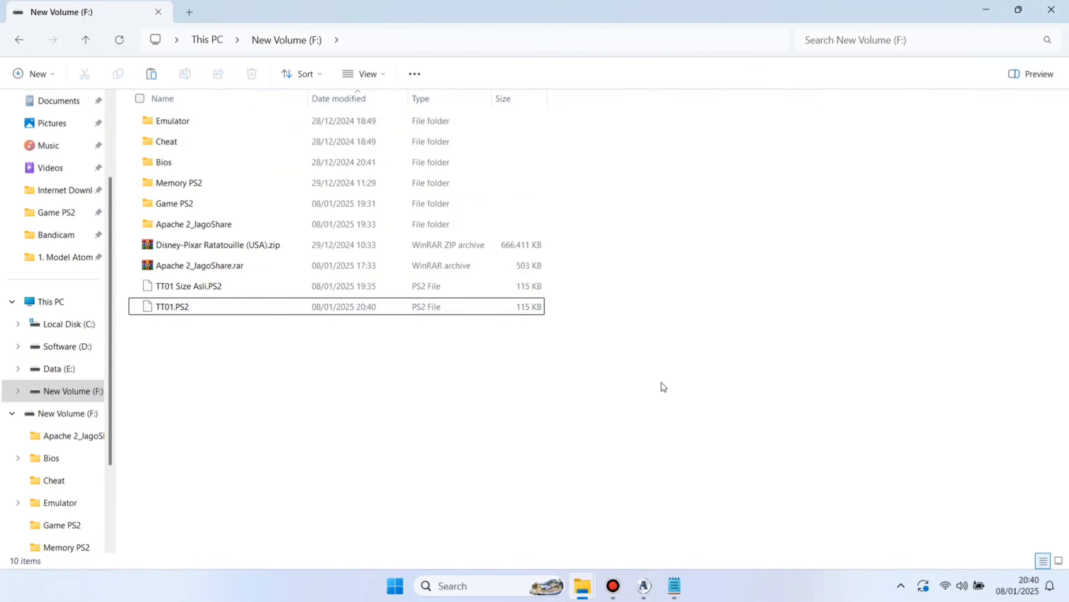
mouse_move(583, 585)
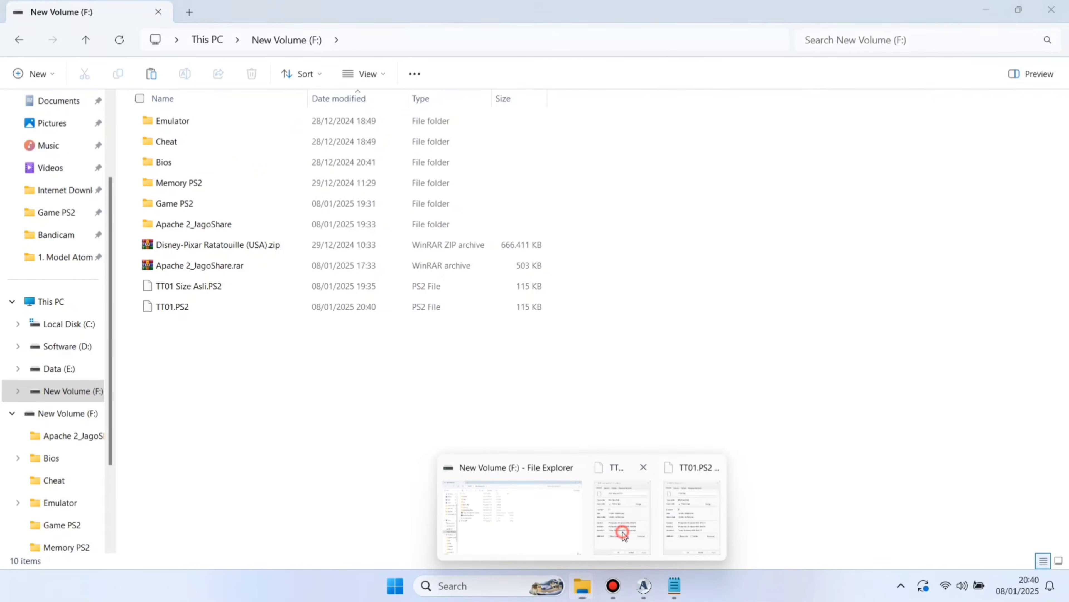
left_click(621, 533)
left_click(695, 509)
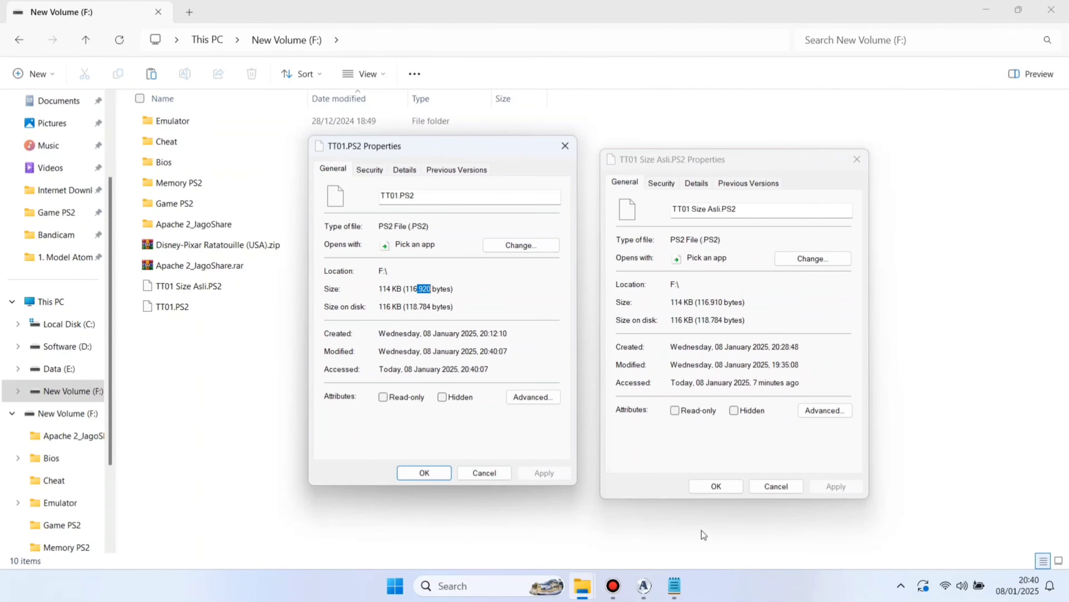
Step: Switch to Notepad, remove the word English from between the quotes on line TT 12, and save TT01.PS2
left_click(673, 587)
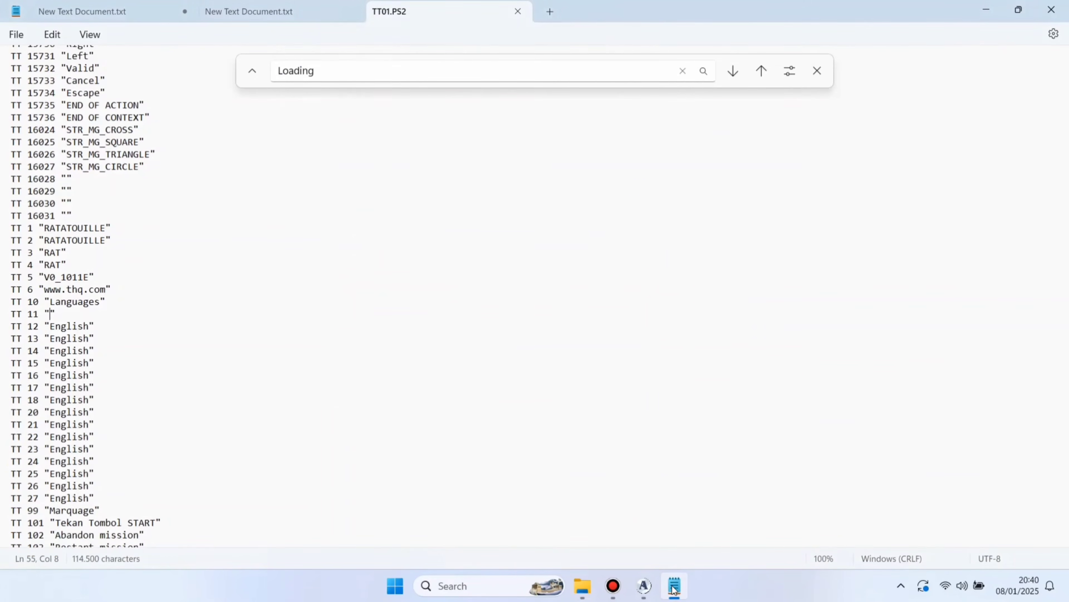
left_click(85, 326)
left_click(89, 327)
key("BackSpace")
key("BackSpace")
key("BackSpace")
key("BackSpace")
key("BackSpace")
key("BackSpace")
key("BackSpace")
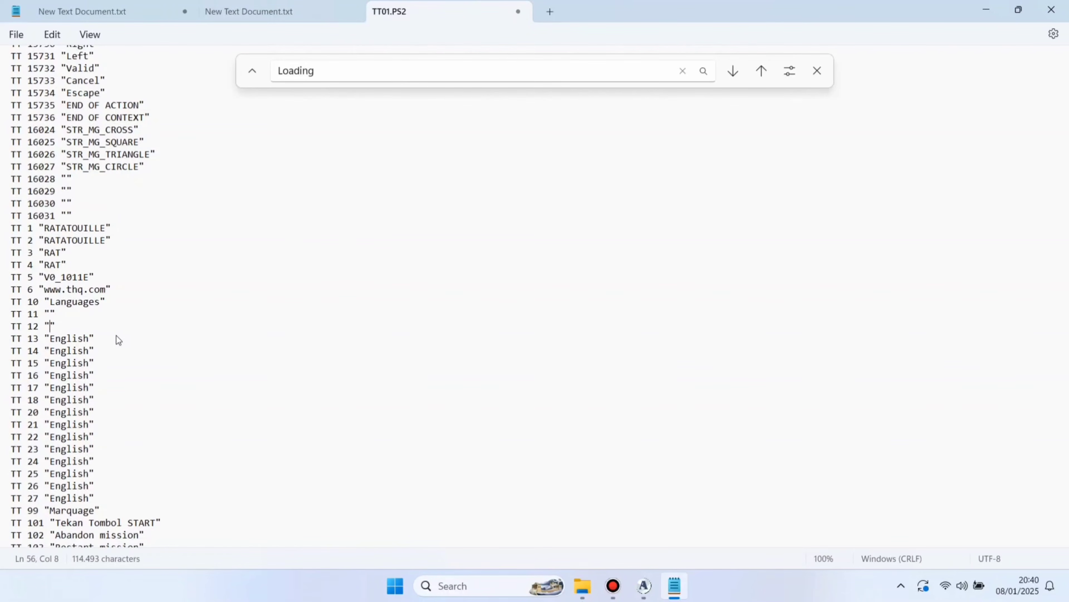
left_click(16, 40)
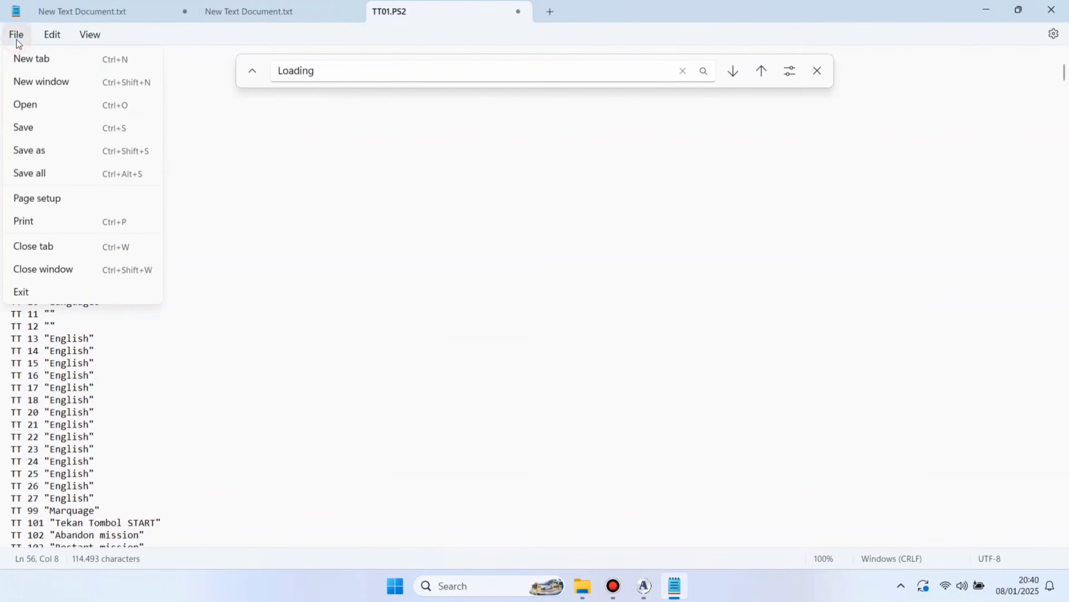
left_click(33, 133)
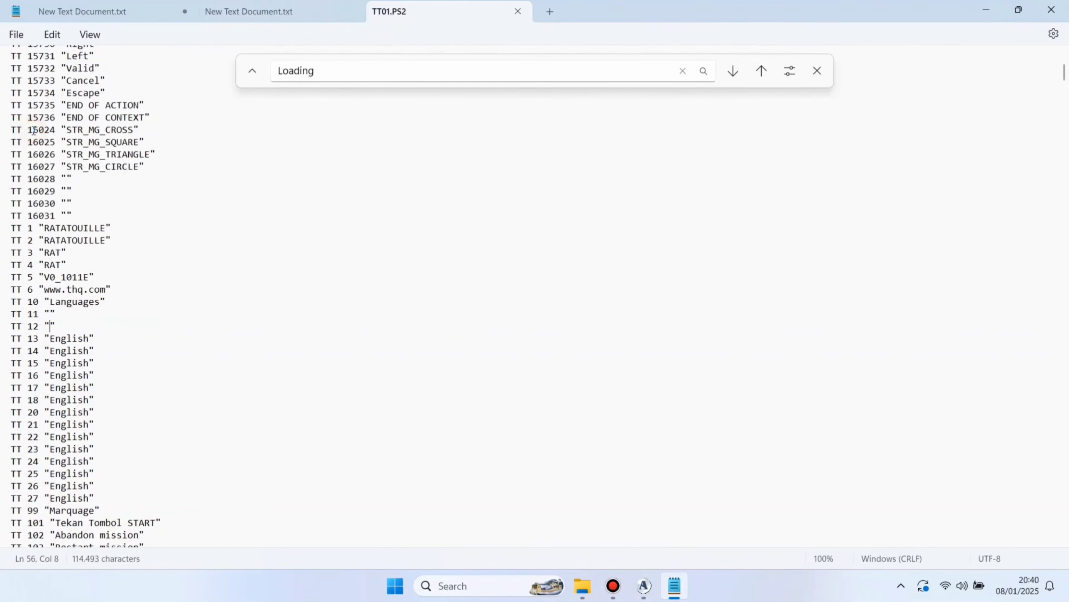
Step: Return to drive F:, close the outdated TT01.PS2 properties, and open them again to check the new size
left_click(987, 9)
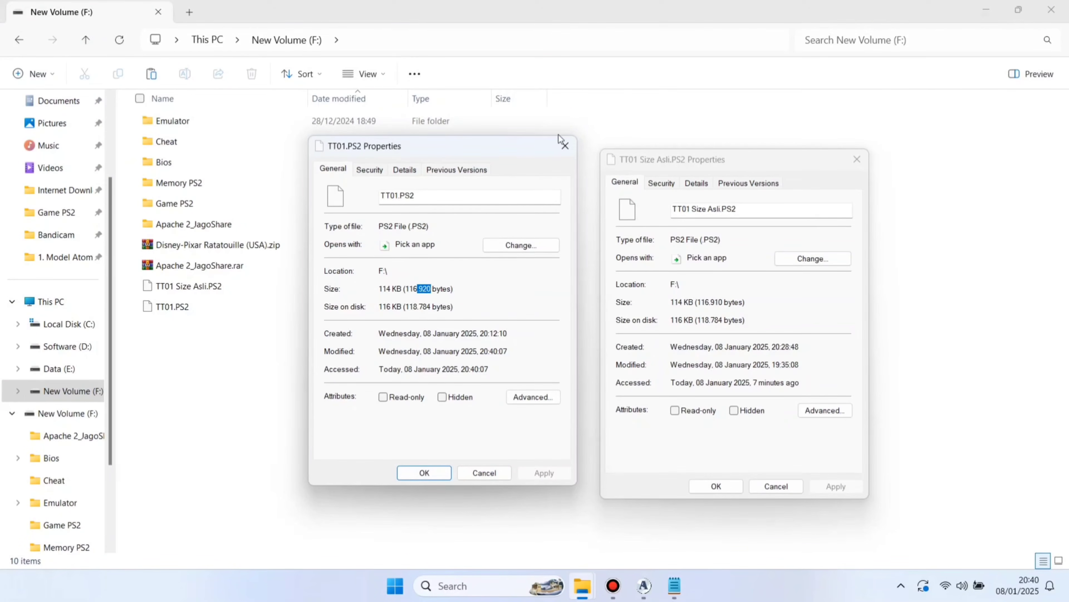
left_click(564, 144)
left_click(201, 314)
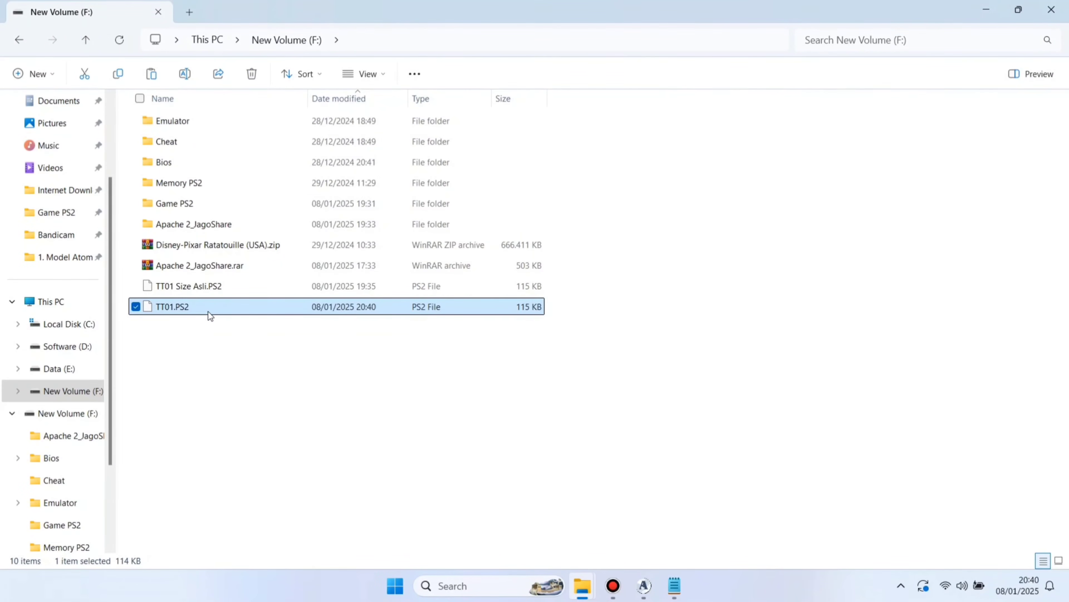
right_click(208, 311)
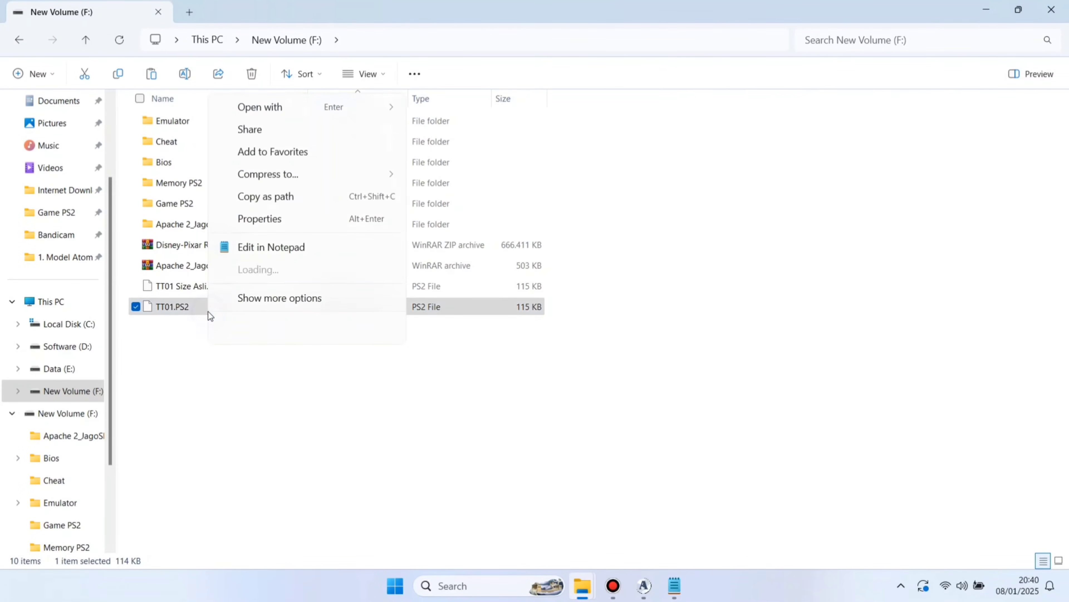
left_click(270, 219)
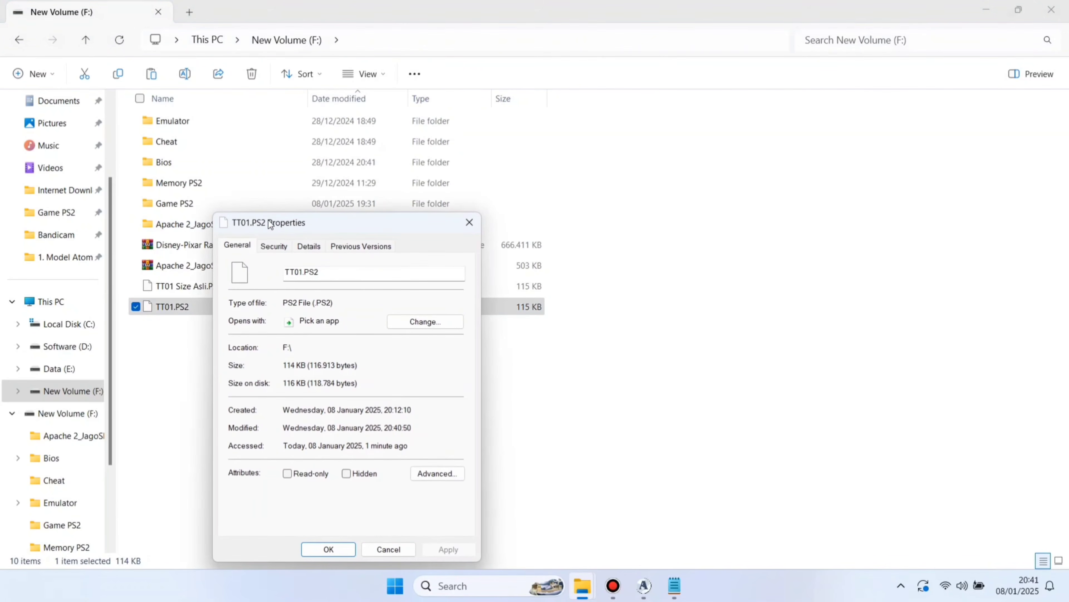
left_click_drag(354, 225, 419, 117)
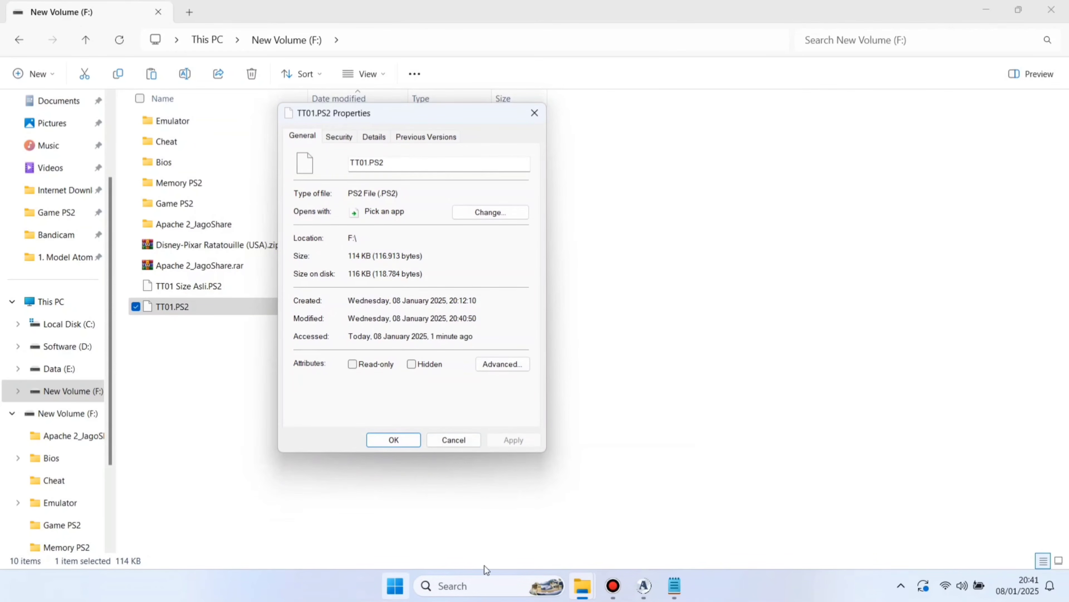
Step: Place the properties of TT01 Size Asli.PS2 beside those of TT01.PS2 and compare the remaining byte difference
mouse_move(587, 587)
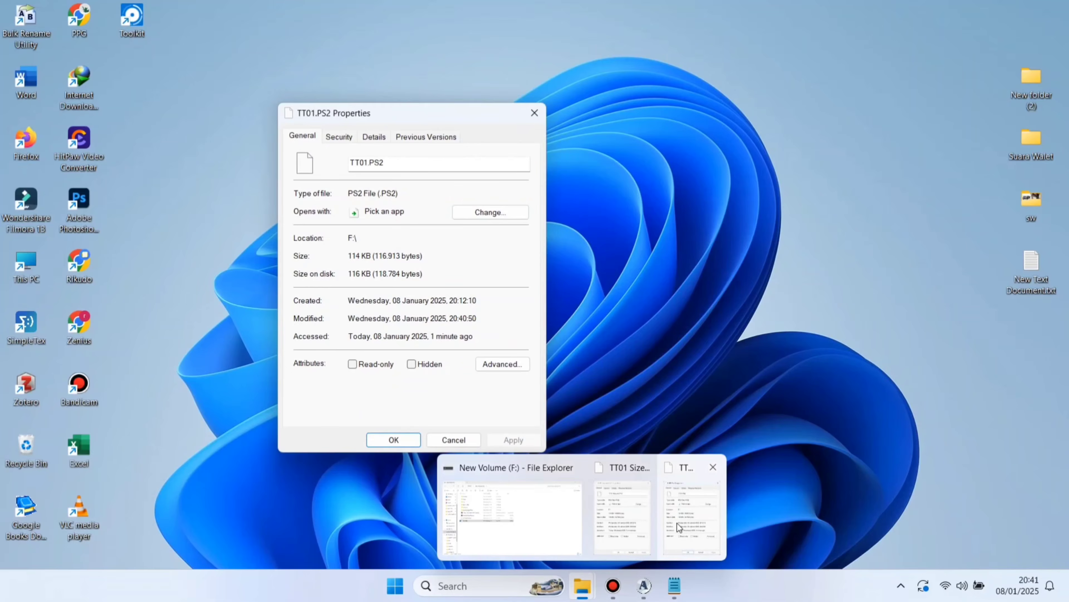
left_click(649, 516)
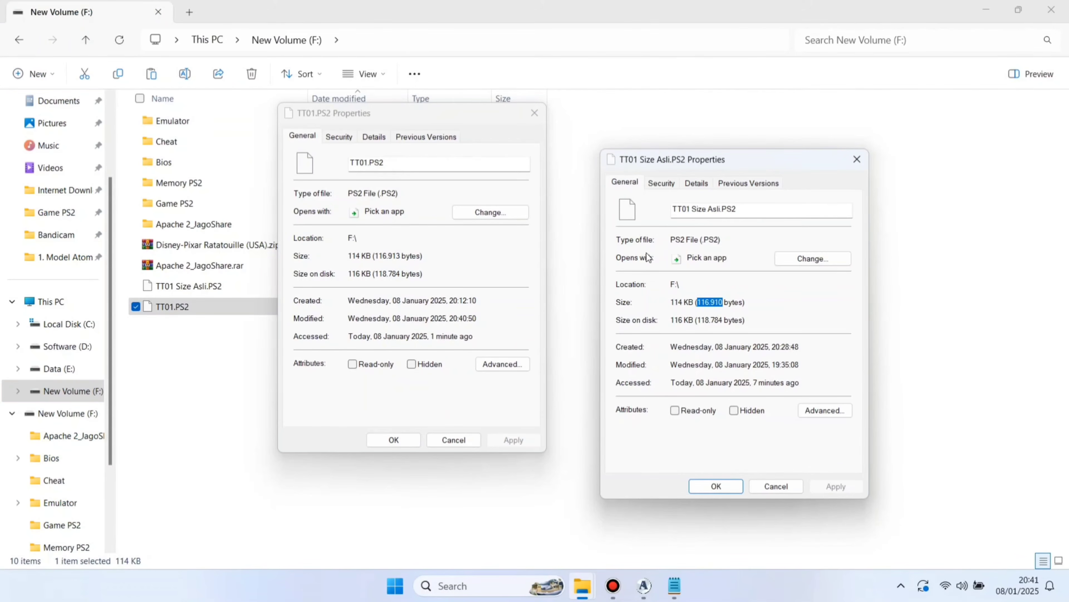
left_click_drag(694, 166, 658, 122)
left_click(684, 258)
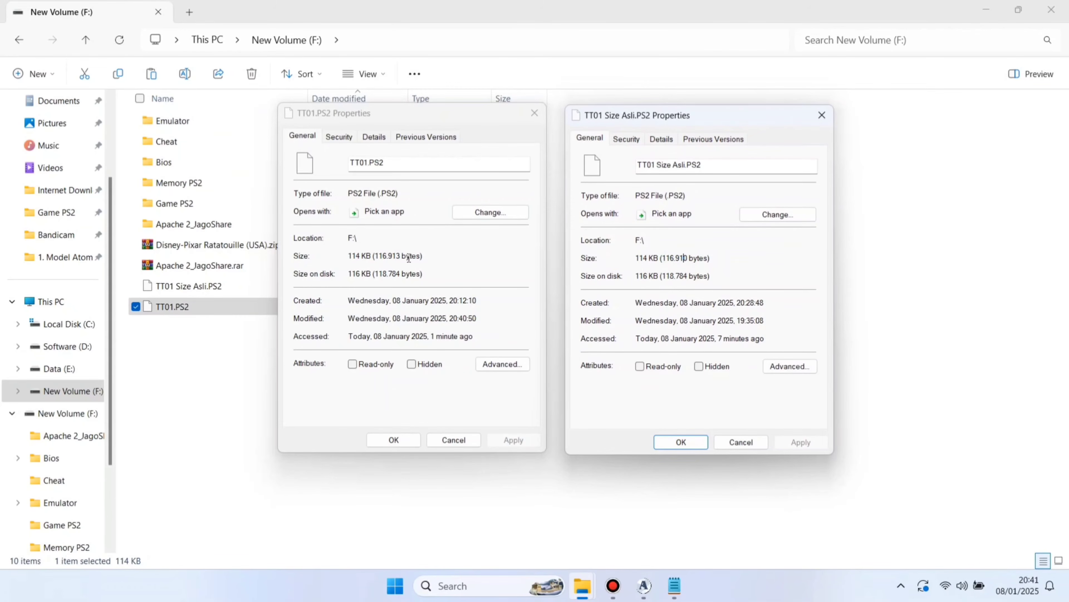
Step: Switch to Notepad, shorten the text on line TT 13 to "Engl", and save TT01.PS2
left_click(676, 586)
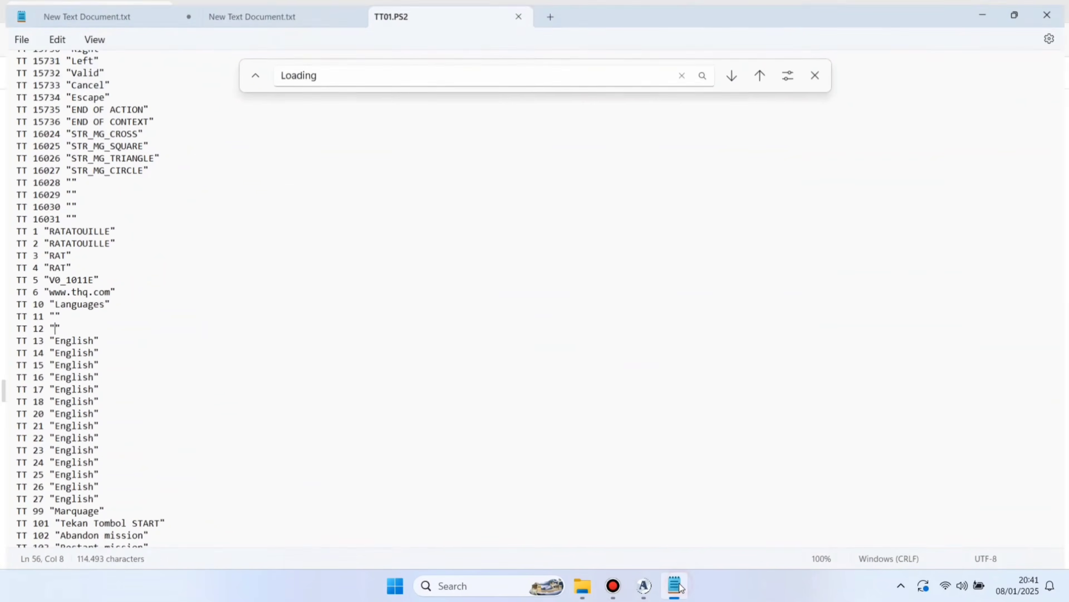
left_click(90, 338)
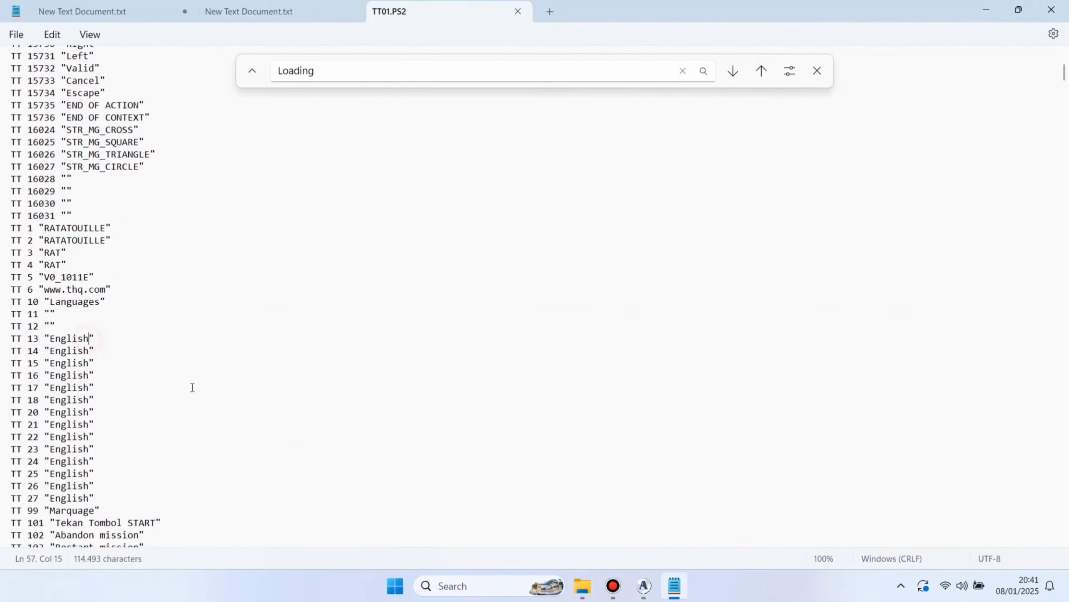
key("BackSpace")
key("BackSpace")
key("BackSpace")
left_click(16, 37)
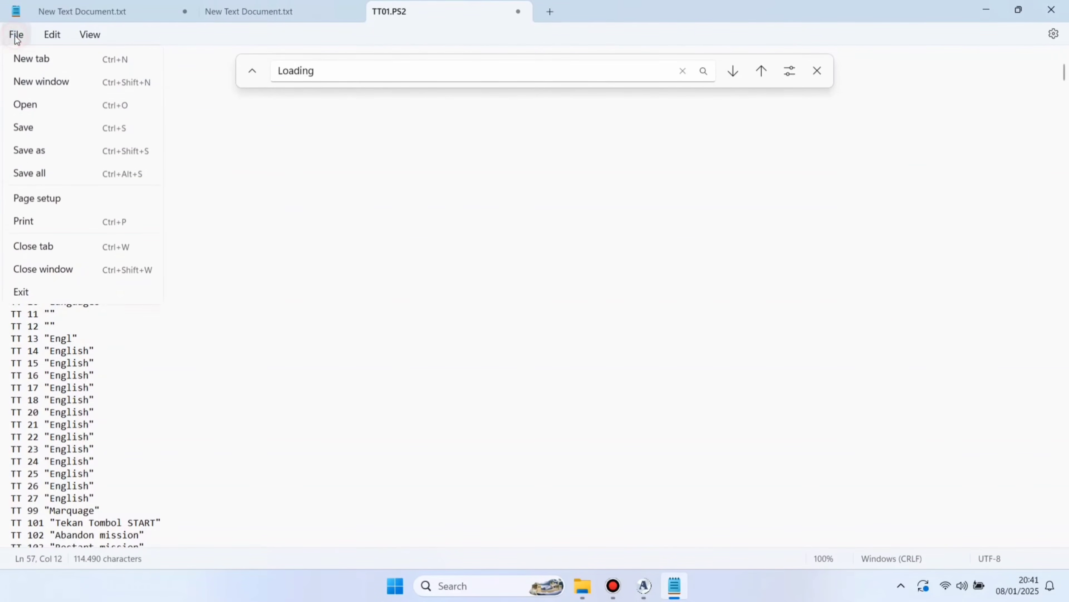
left_click(51, 134)
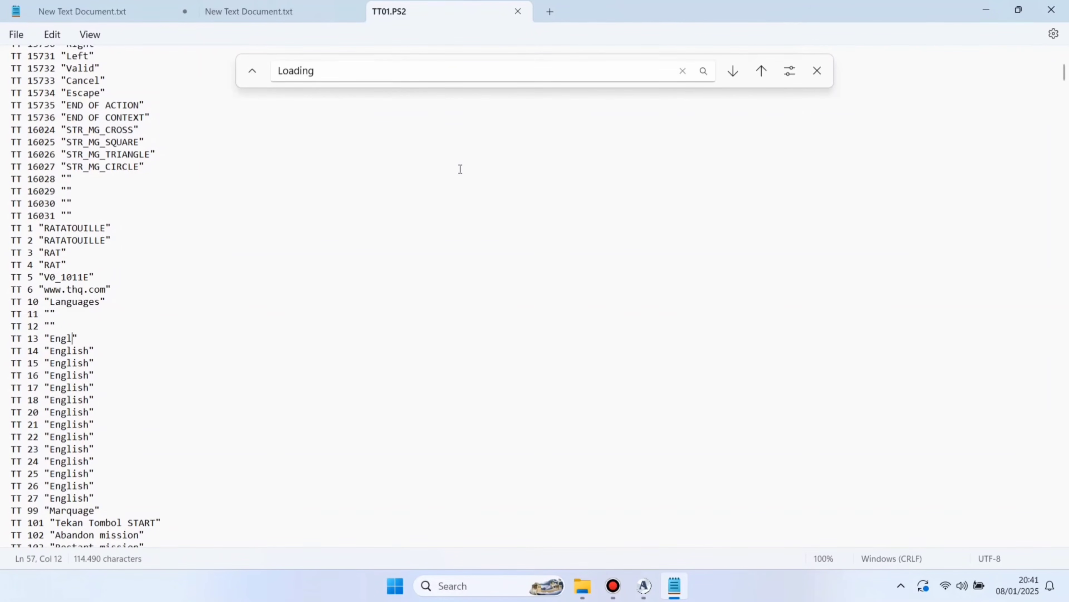
Step: Return to drive F:, close the outdated TT01.PS2 properties, and reopen them to check the size after the latest save
left_click(976, 12)
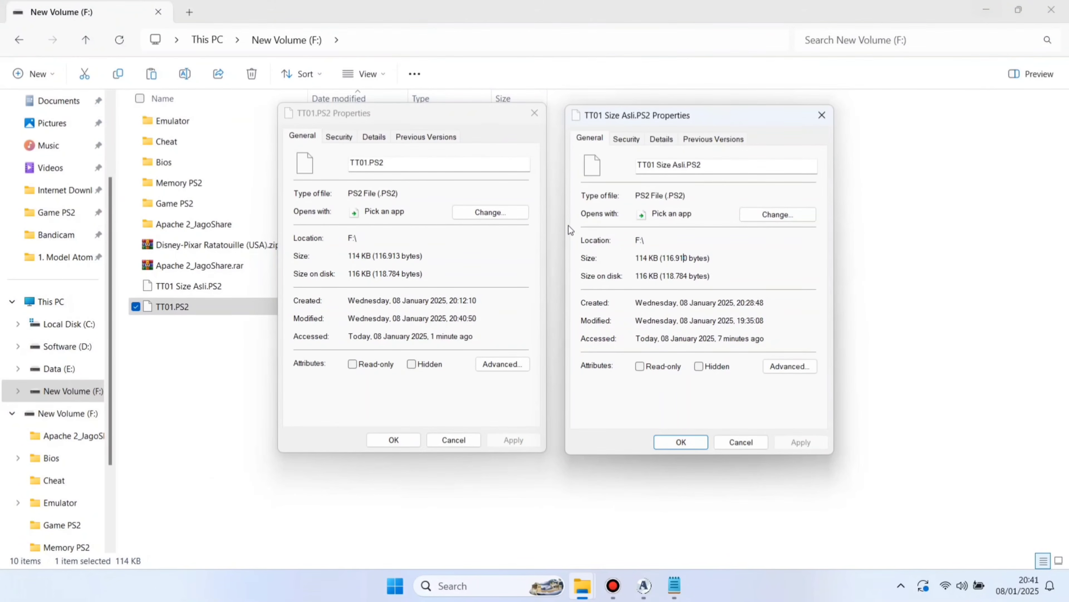
left_click(467, 440)
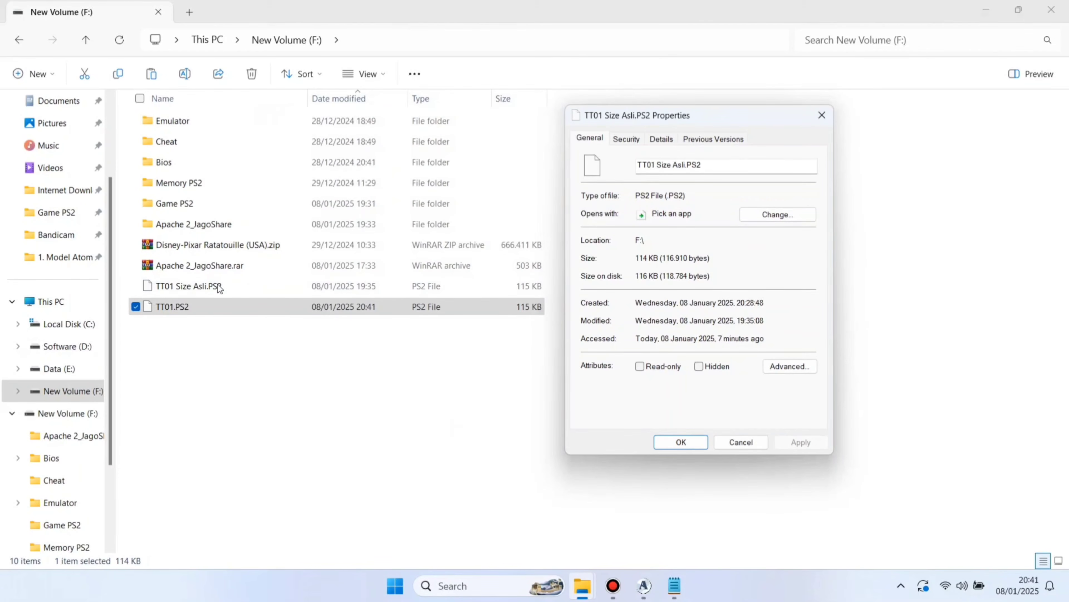
key("Escape")
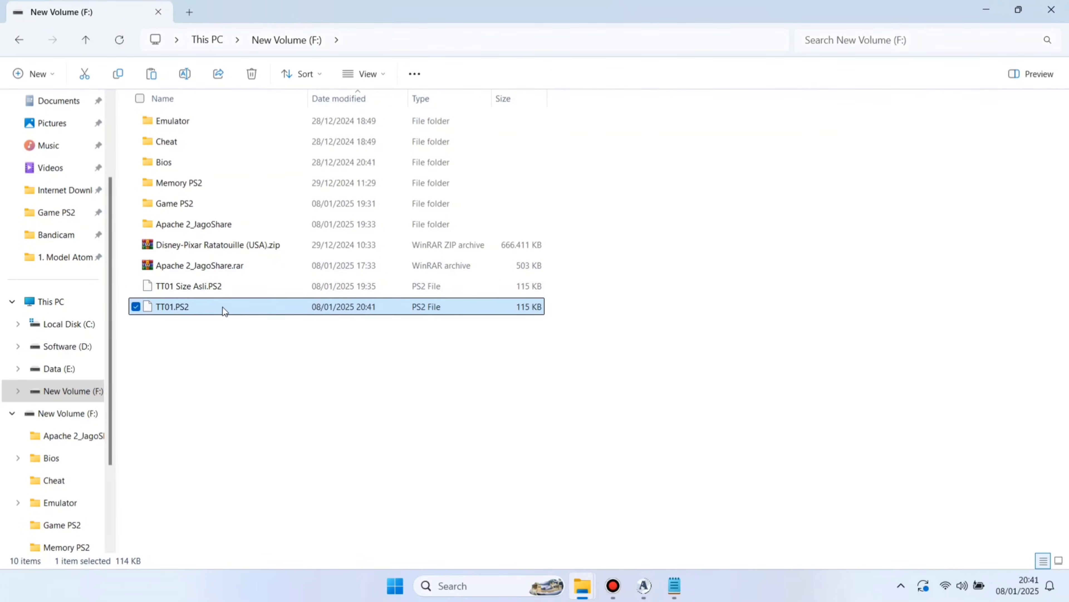
right_click(223, 307)
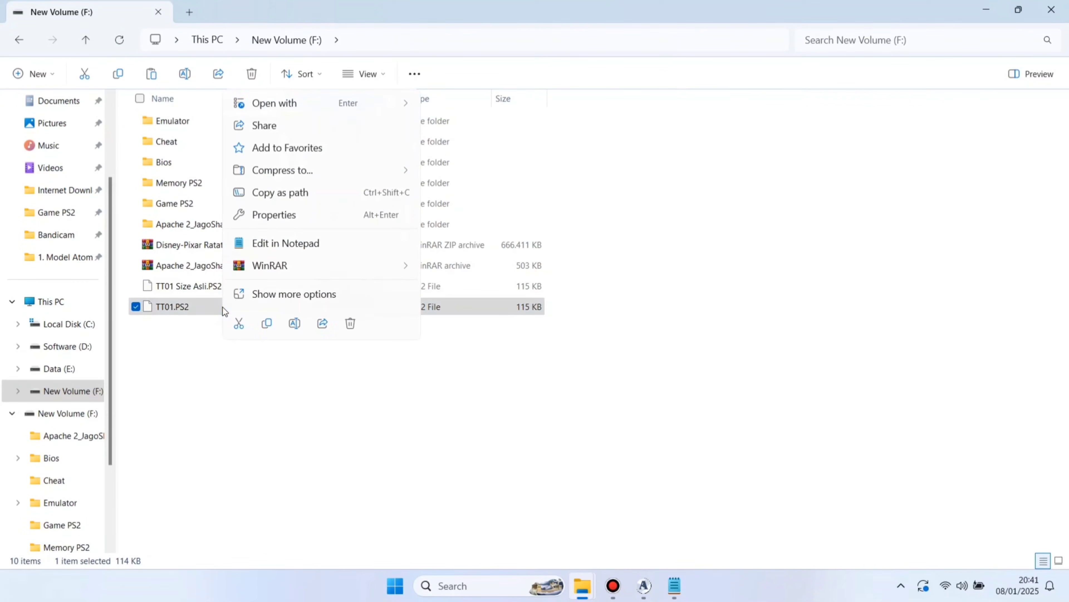
left_click(281, 215)
Step: Compare the byte sizes of TT01.PS2 and TT01 Size Asli.PS2 with their properties side by side, and close the TT01.PS2 properties
left_click_drag(374, 227, 385, 137)
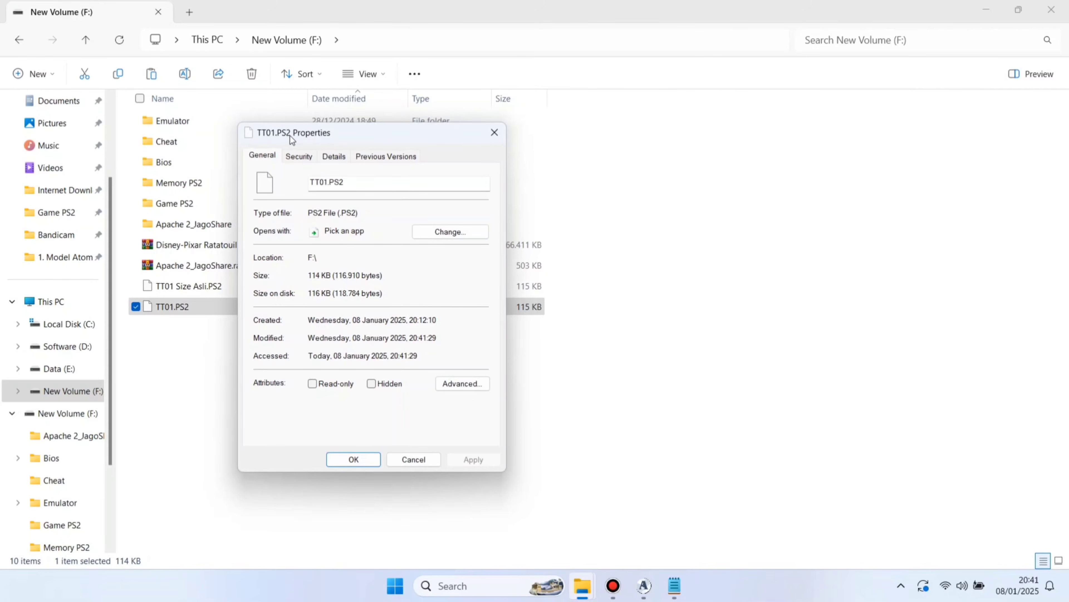
left_click(589, 596)
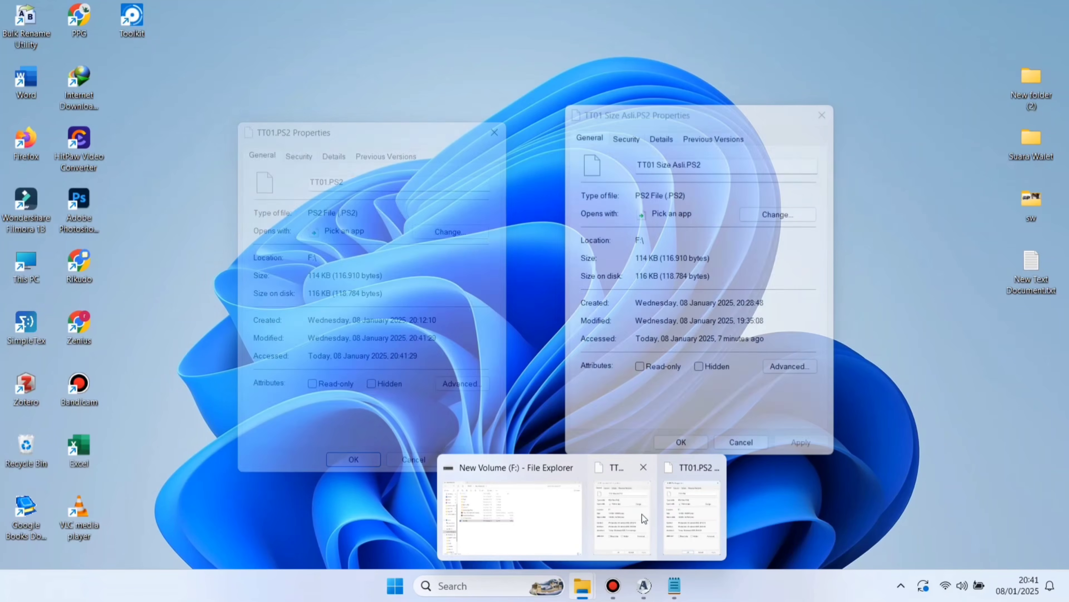
left_click(644, 514)
left_click_drag(385, 126, 426, 113)
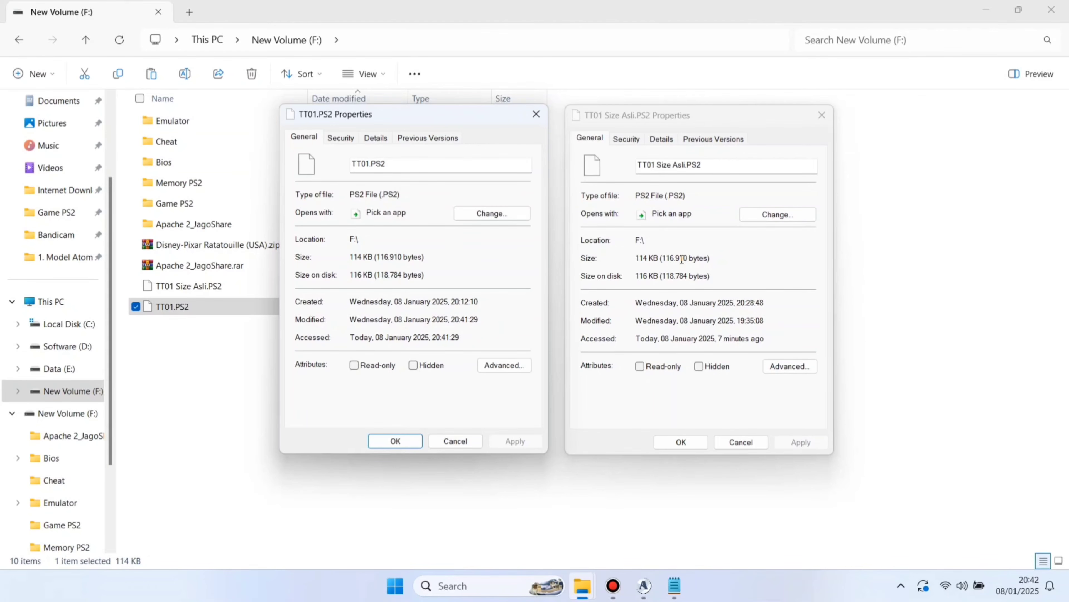
left_click(455, 443)
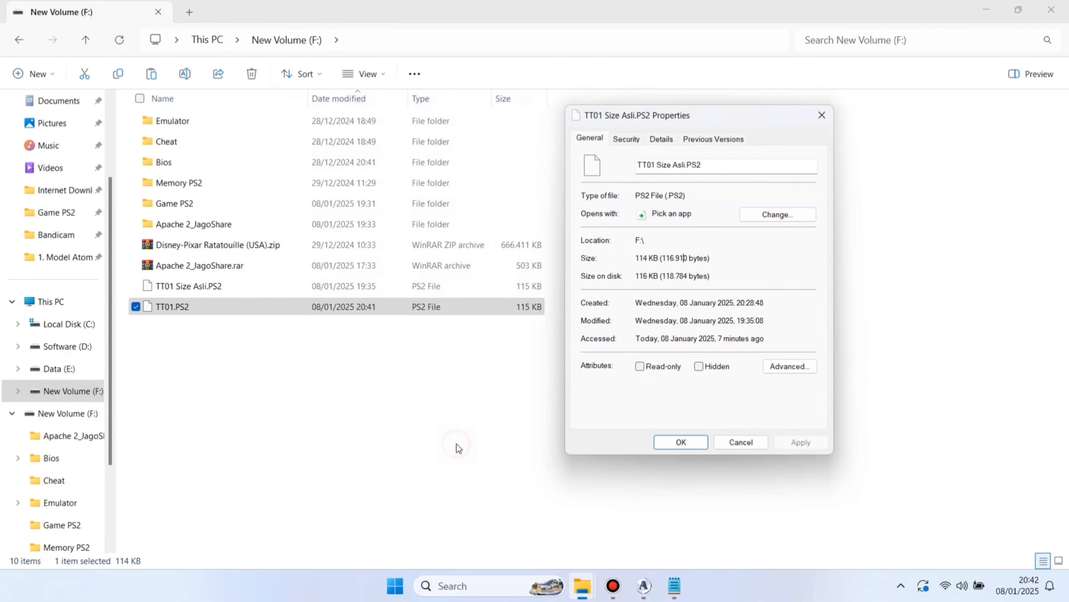
Step: Switch to Apache 2 and update TT01.PS2 in the game image with the edited TT01.PS2 from drive F:
left_click(639, 588)
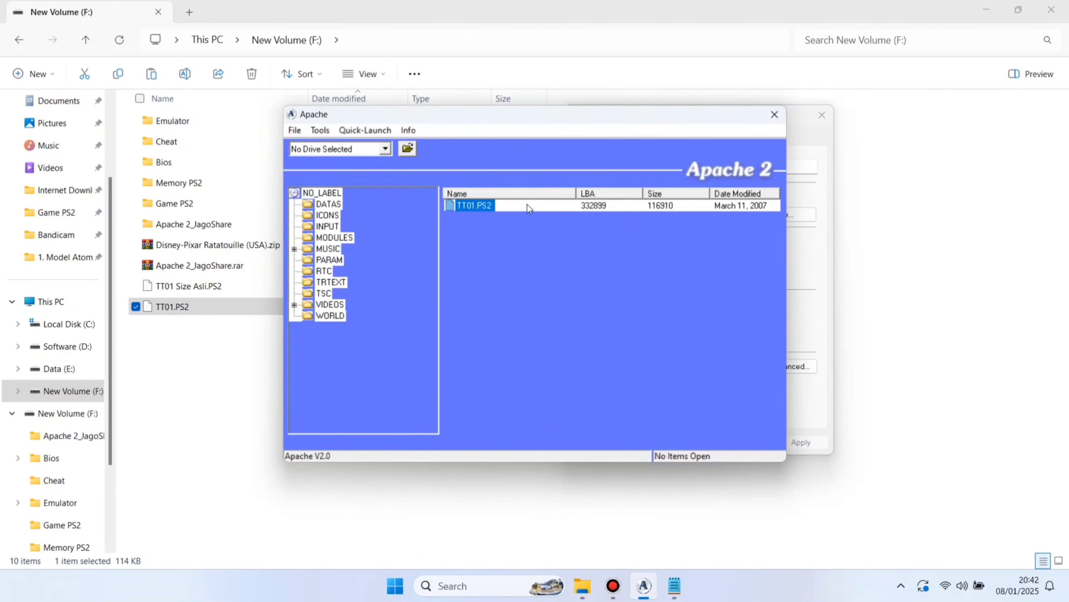
right_click(471, 207)
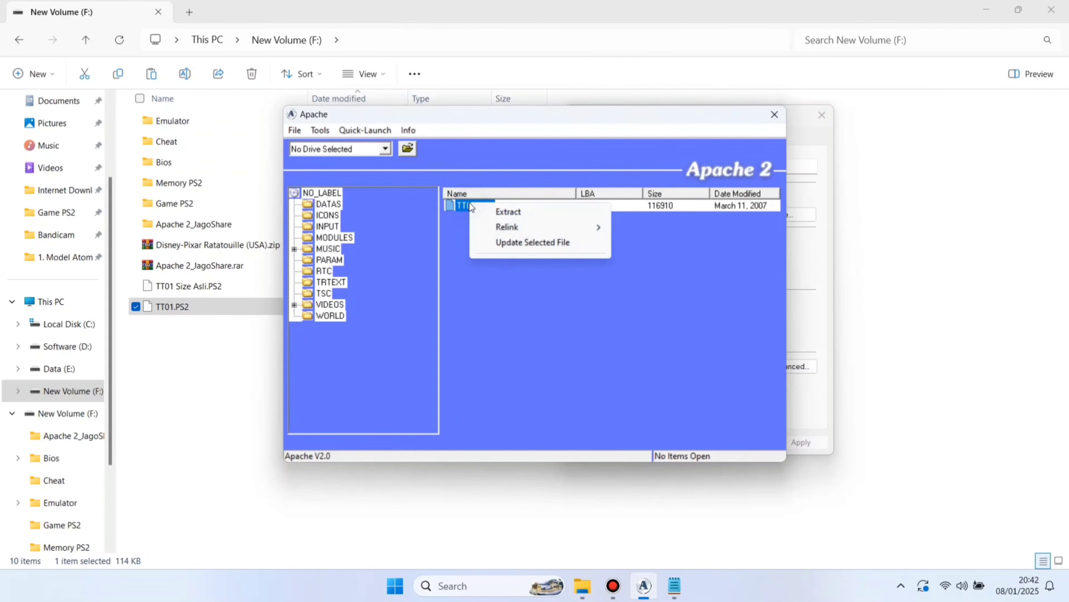
left_click(519, 242)
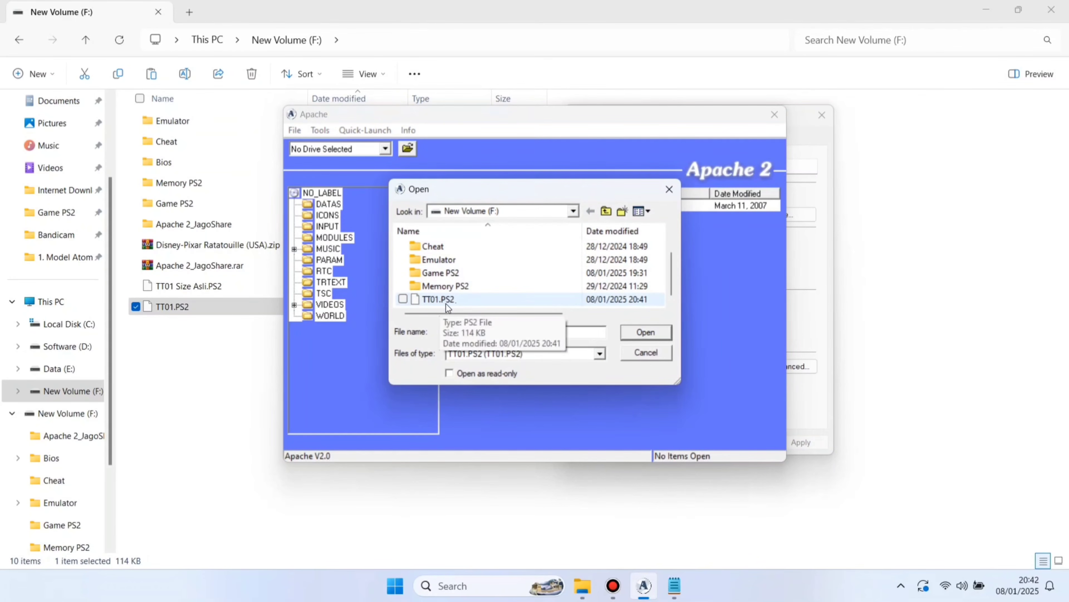
left_click(431, 300)
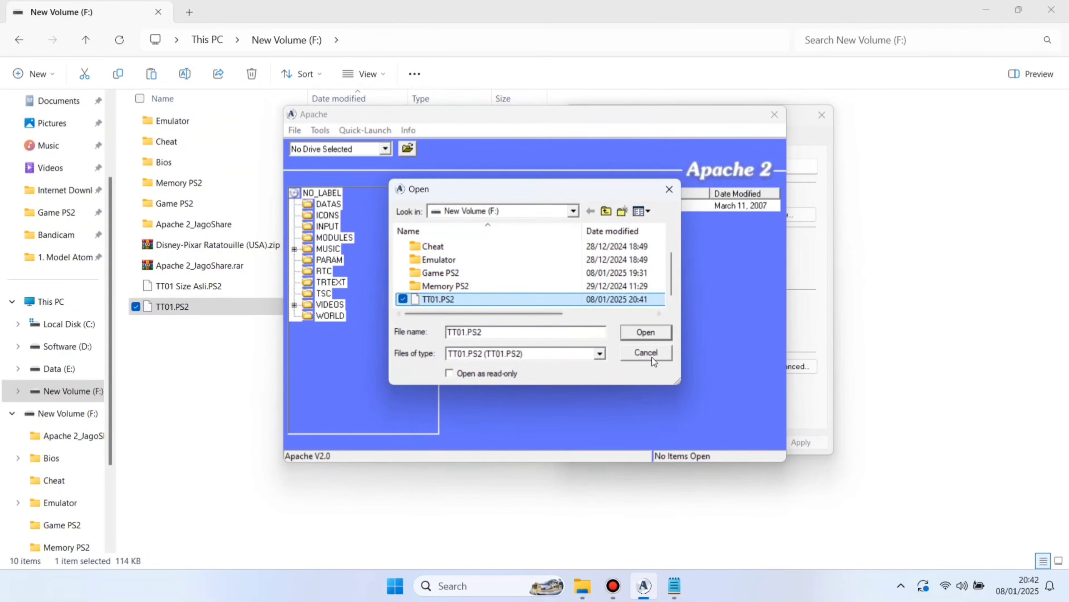
left_click(644, 334)
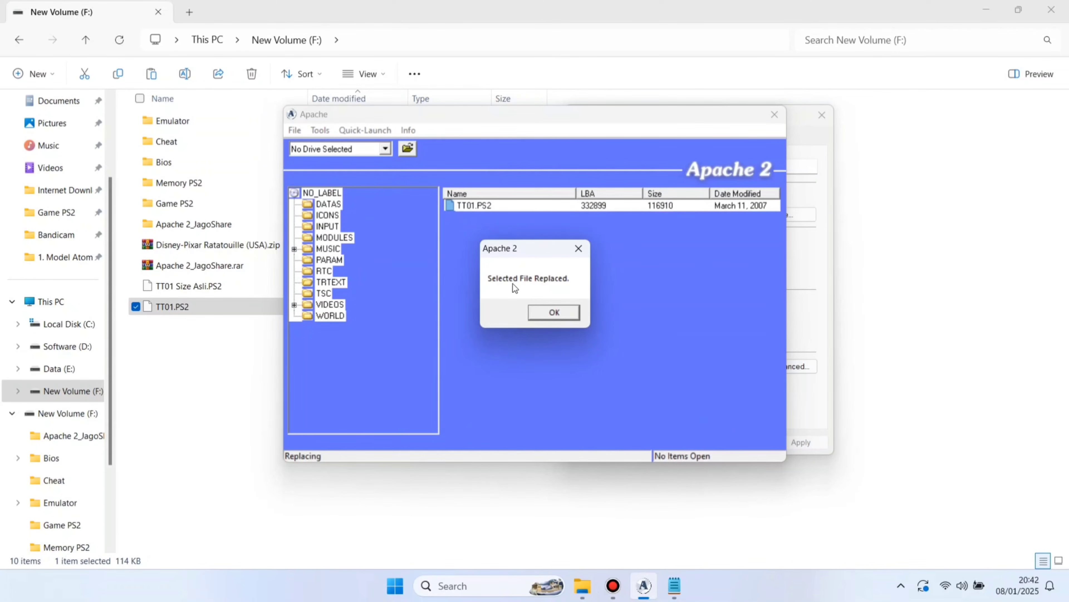
left_click(555, 312)
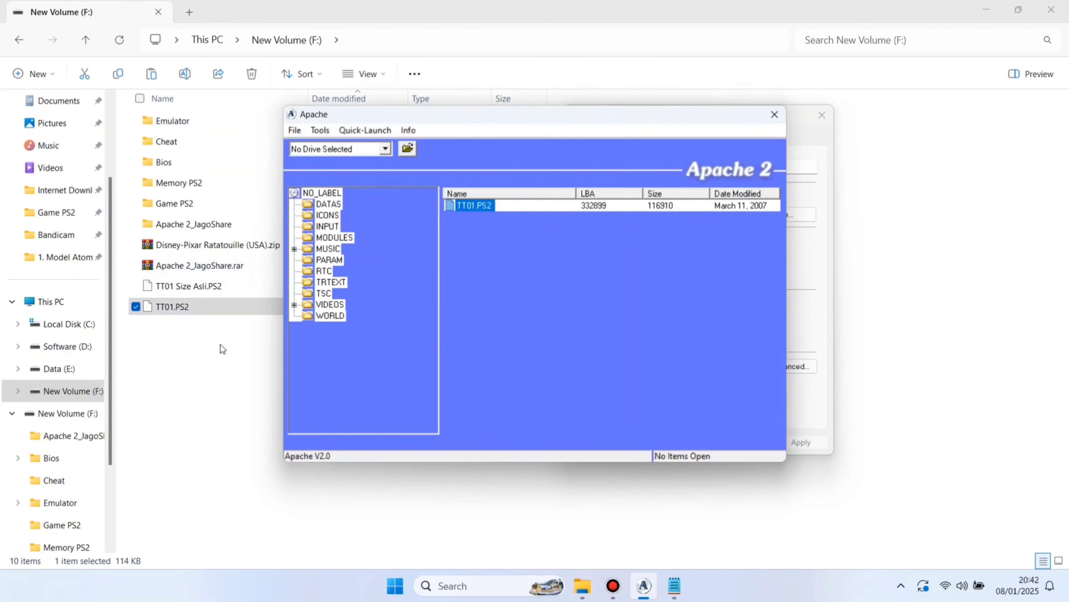
Step: Launch pcsx2-qt.exe from the Emulator folder on drive F: and start the Ratatouille game
left_click(202, 376)
double_click(188, 121)
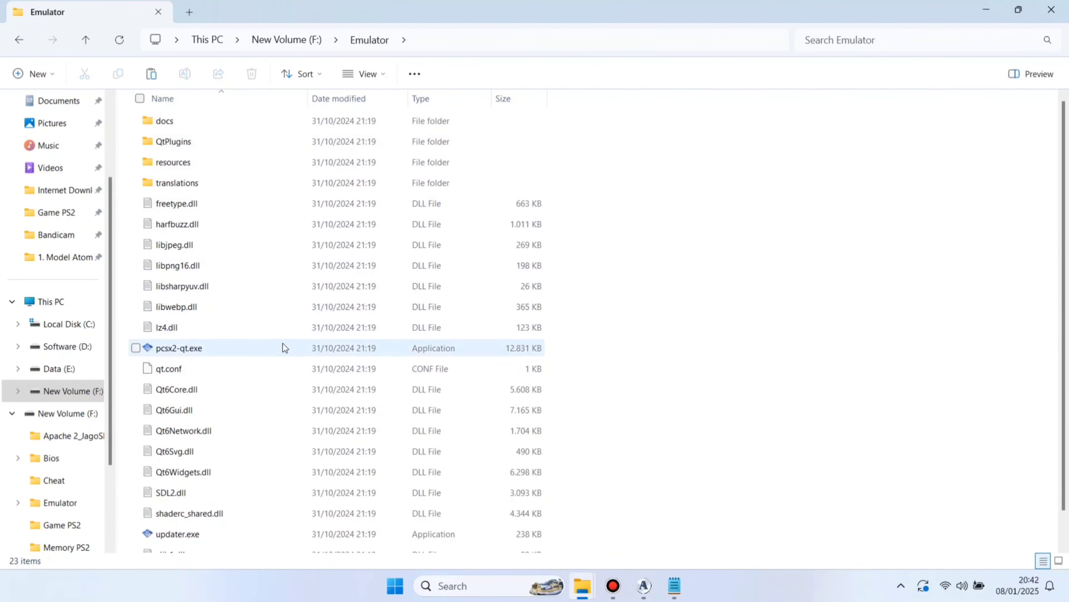
double_click(236, 354)
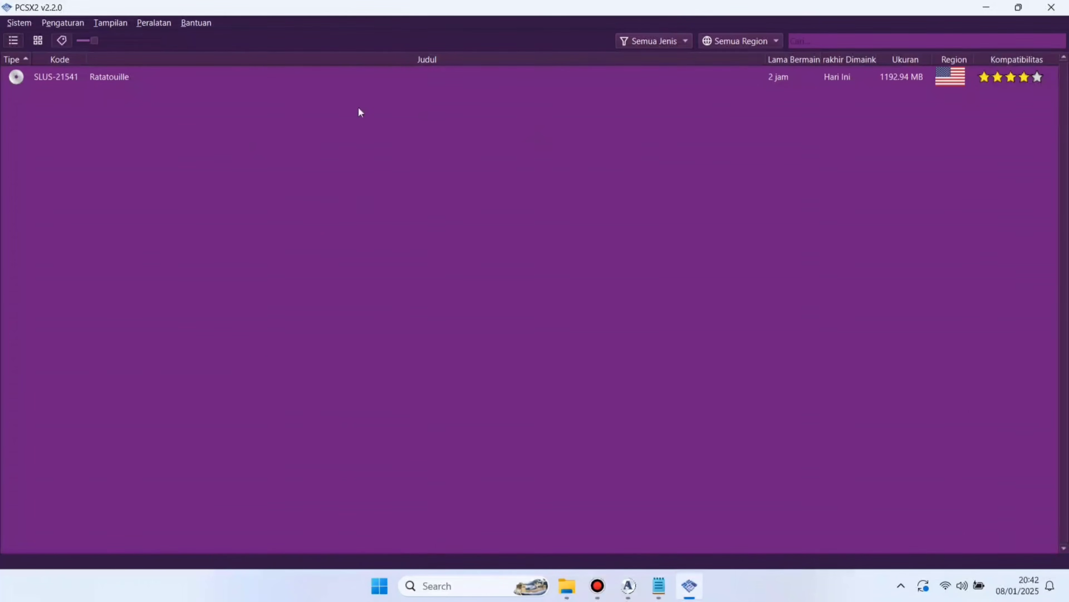
double_click(133, 77)
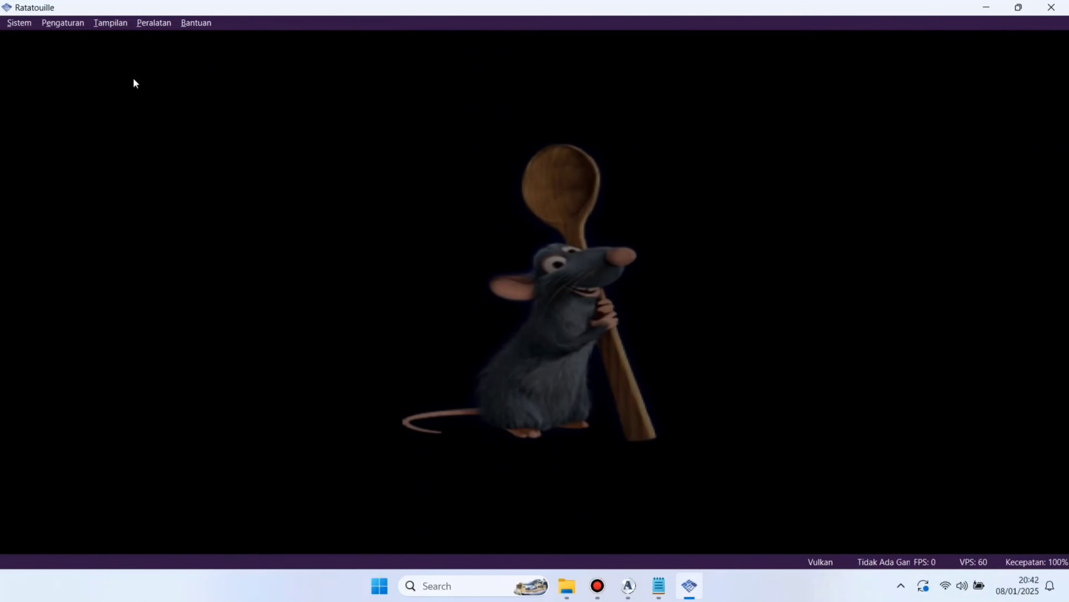
Step: Turn off the frame limiter to speed through the intro videos, and restore it to view the translated title screen
key("Escape")
left_click(108, 182)
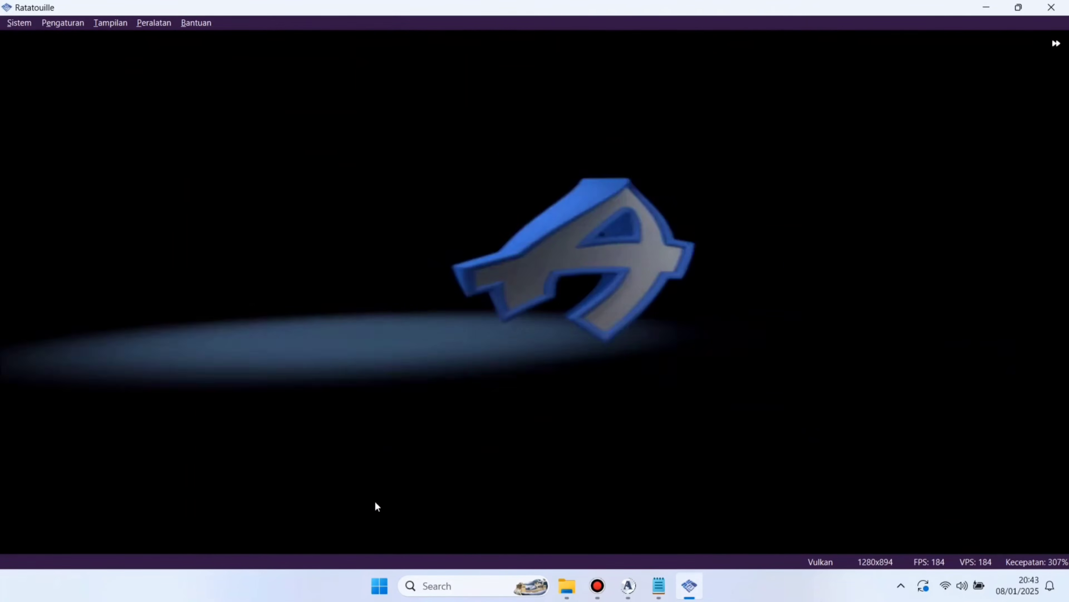
key("Escape")
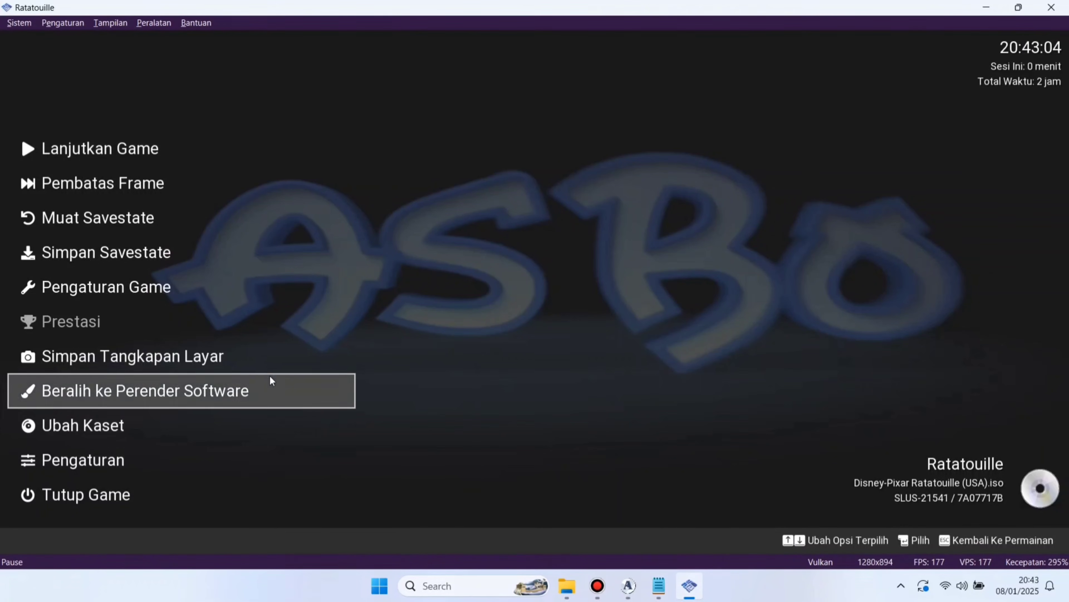
left_click(167, 171)
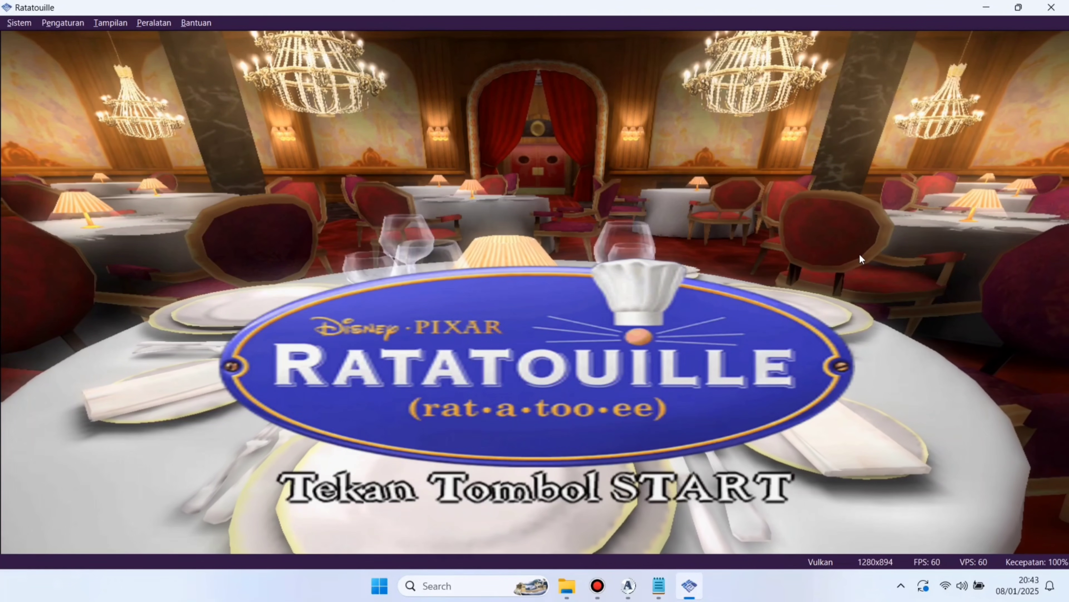
Step: Shut down the running game and PCSX2, and go back to the root of drive F:
left_click(1051, 10)
left_click(561, 307)
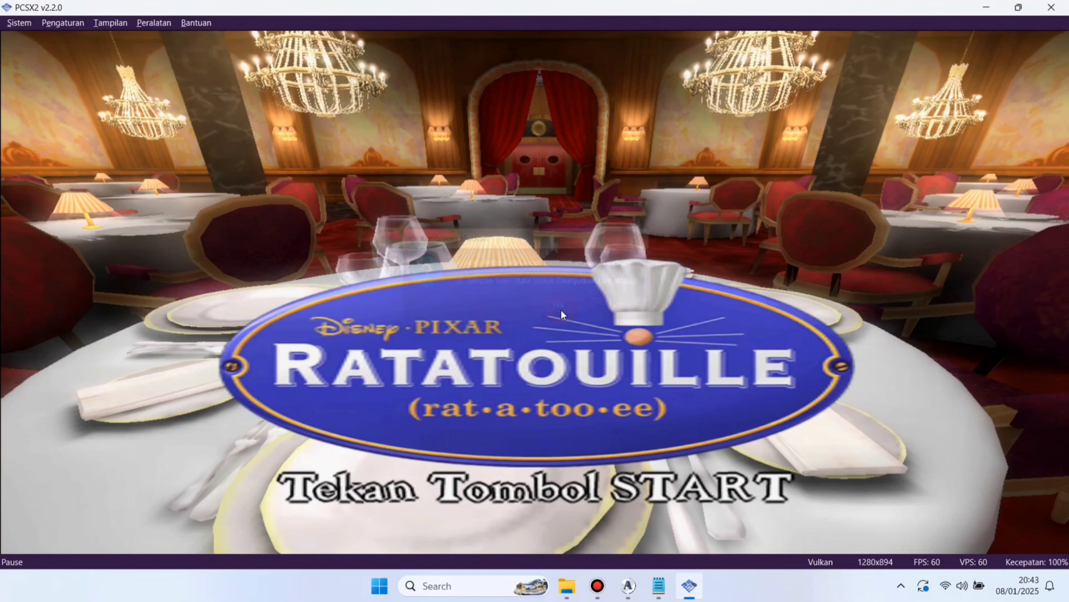
left_click(19, 40)
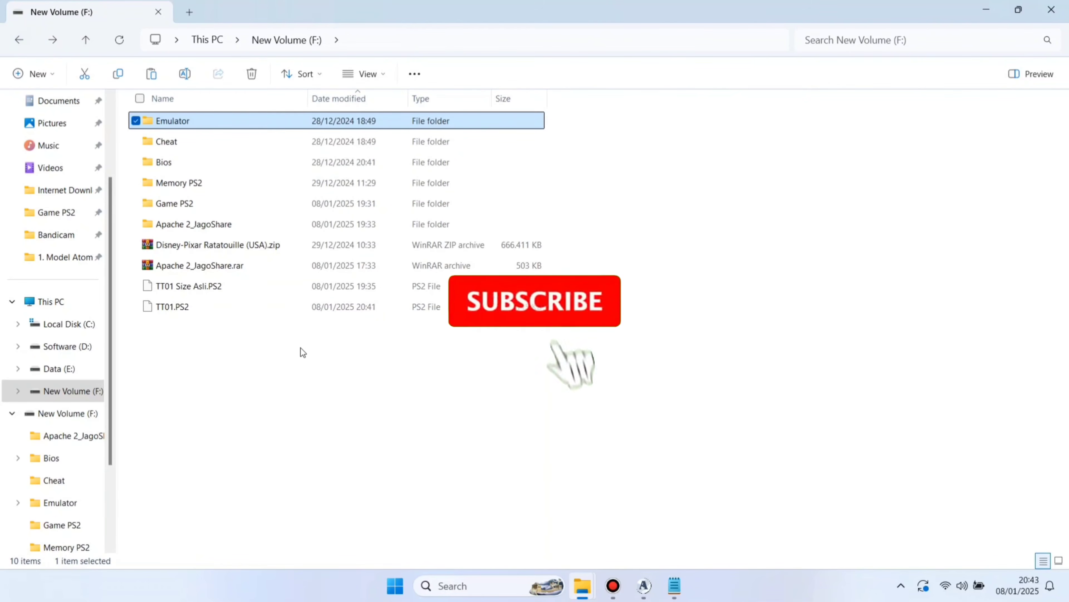
Step: Bring up the open TT01 Size Asli.PS2 properties and close them
mouse_move(577, 596)
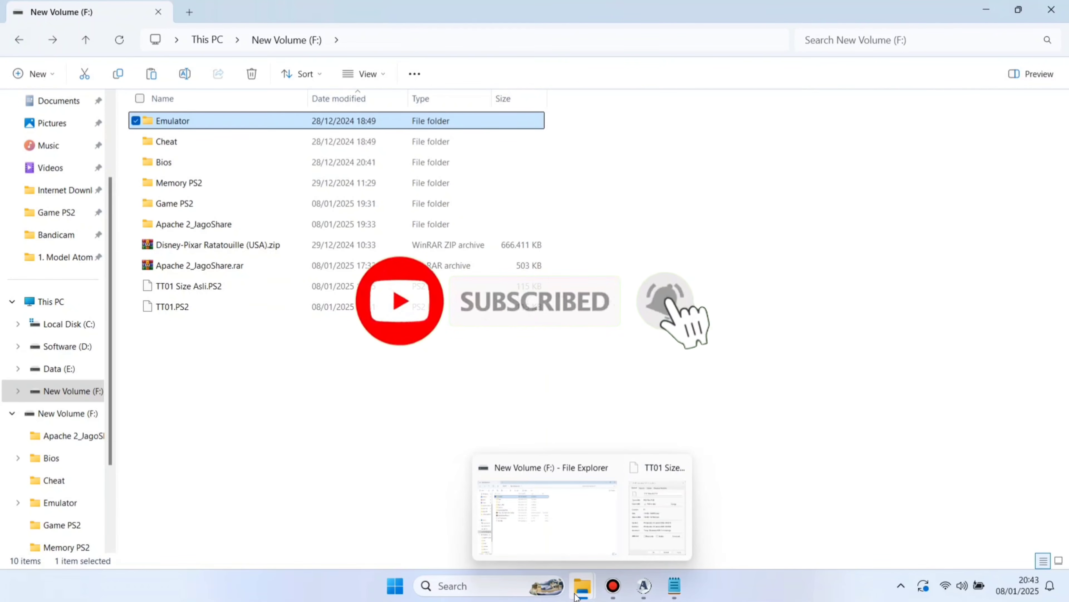
mouse_move(613, 595)
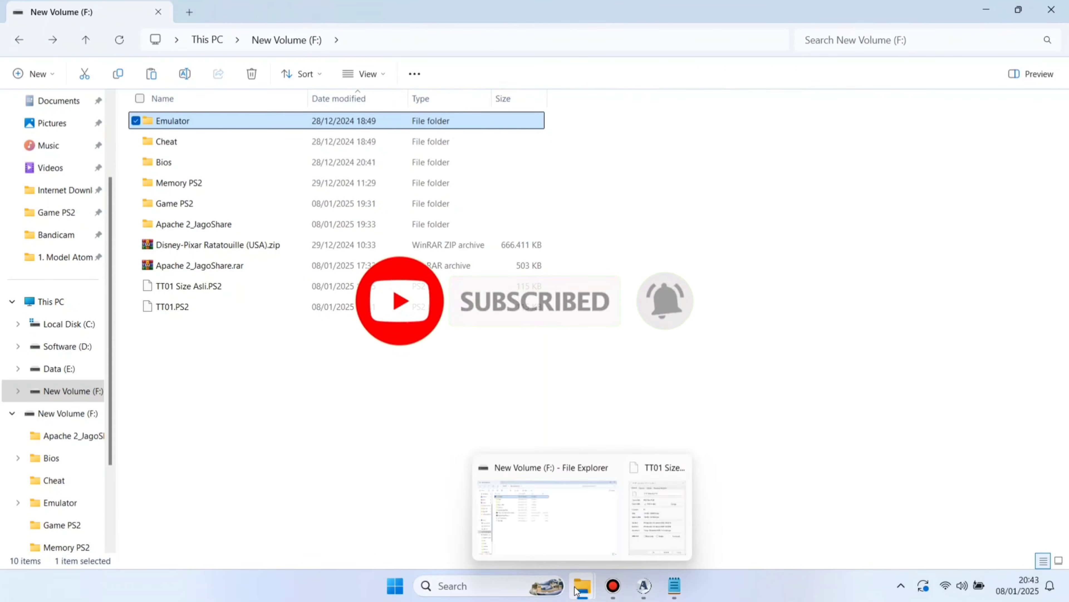
left_click(647, 512)
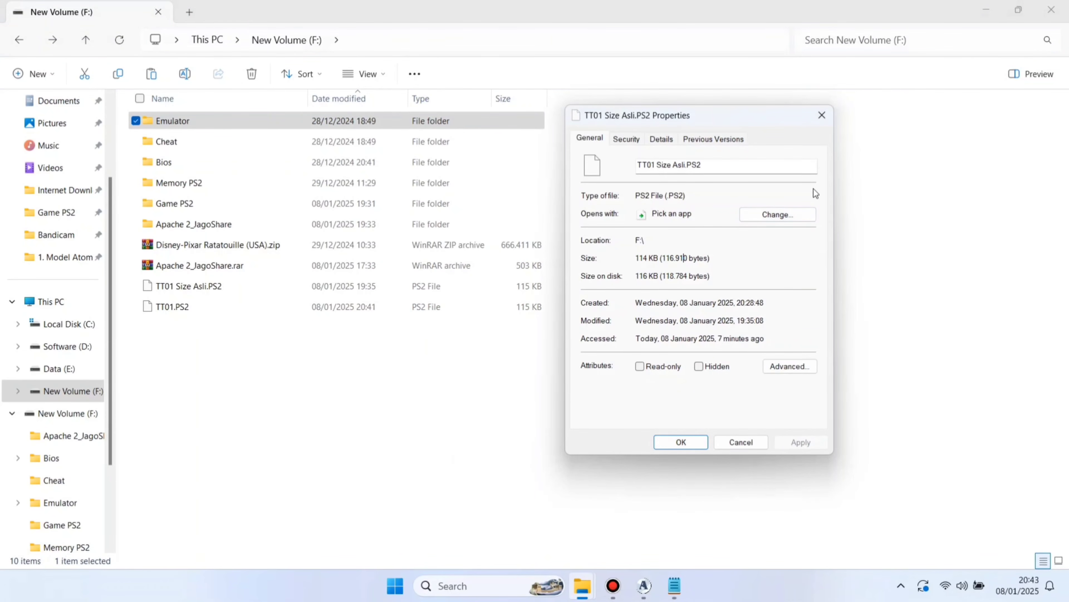
left_click(821, 118)
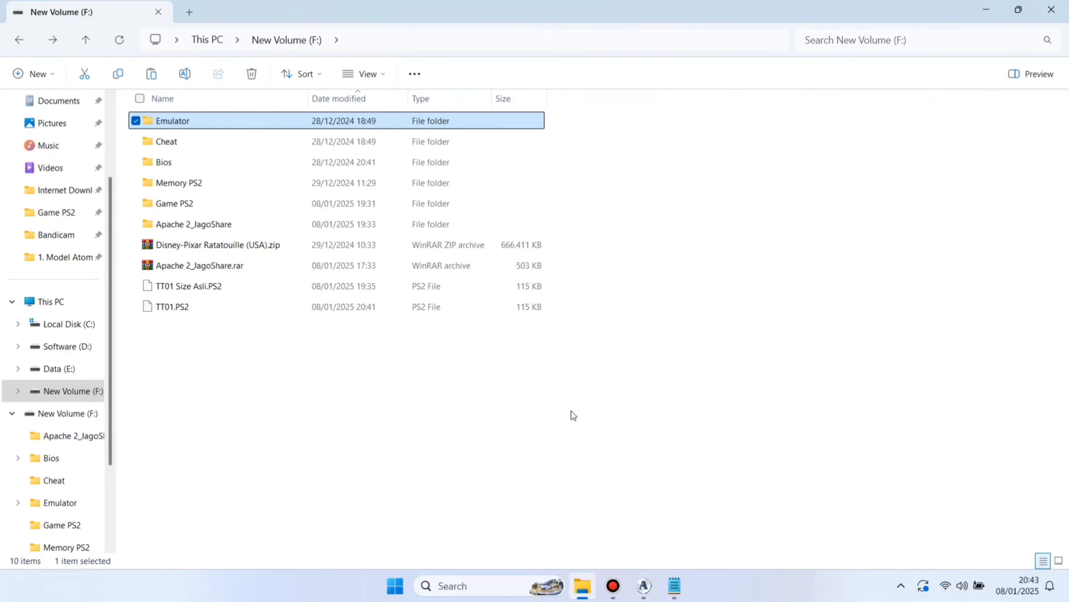
Step: Switch to Notepad, close the TT01.PS2 document, and minimize the Notepad window
left_click(674, 586)
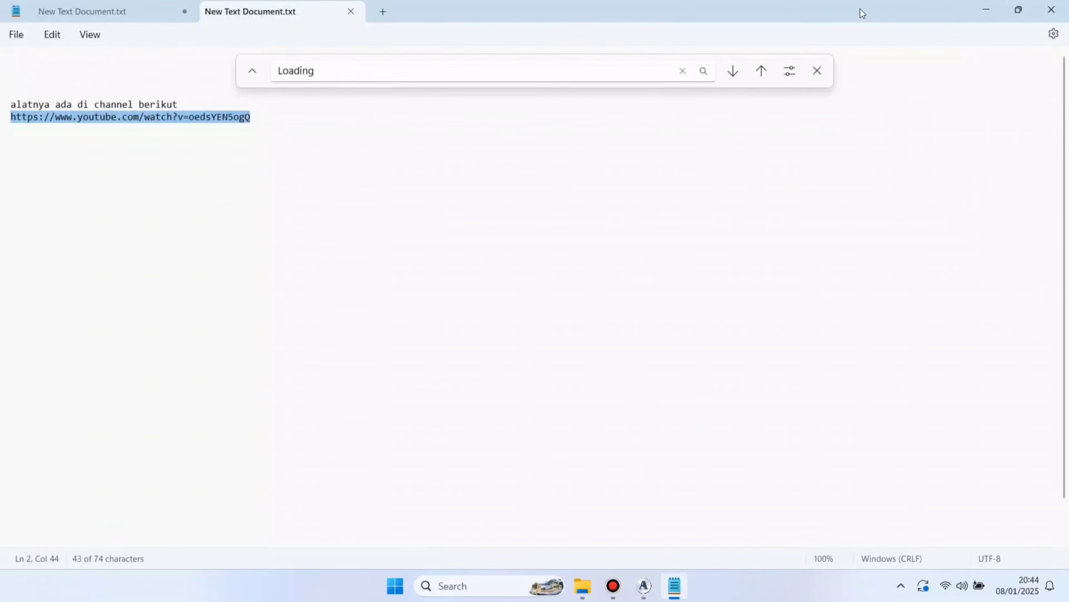
left_click(989, 10)
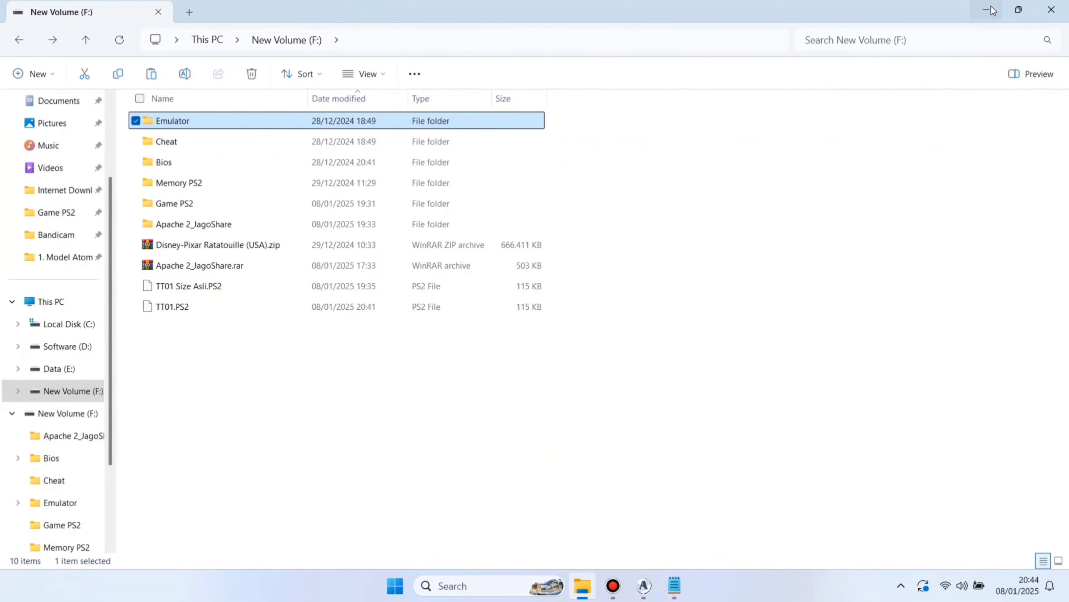